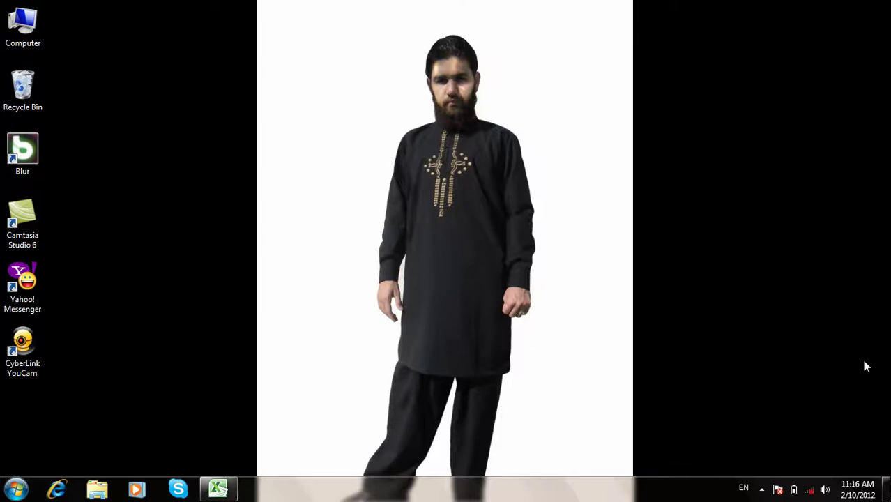
# Refresh the desktop twice and restore the Excel workbook from the taskbar.
pyautogui.rightClick(781, 131)
pyautogui.click(784, 167)
pyautogui.rightClick(791, 129)
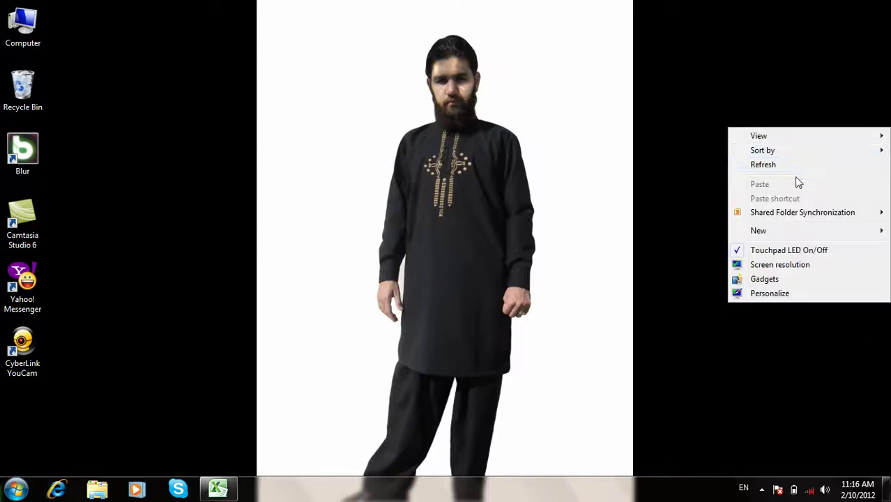
pyautogui.click(797, 168)
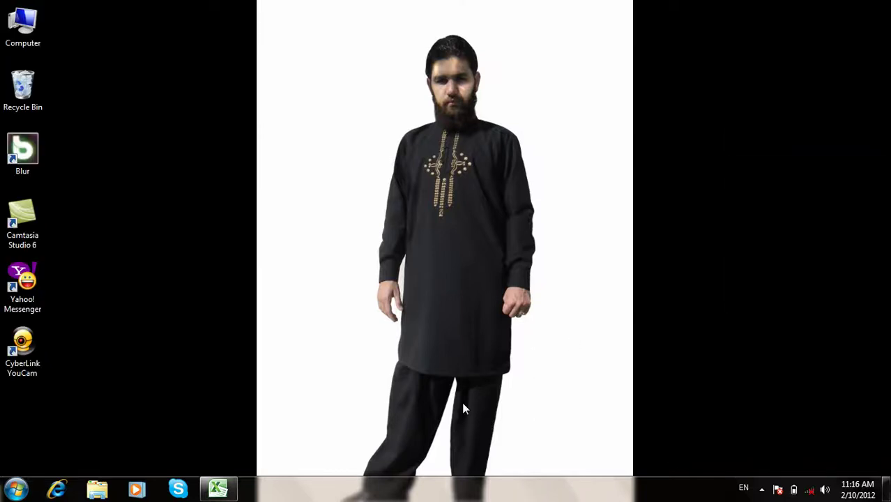
pyautogui.click(234, 490)
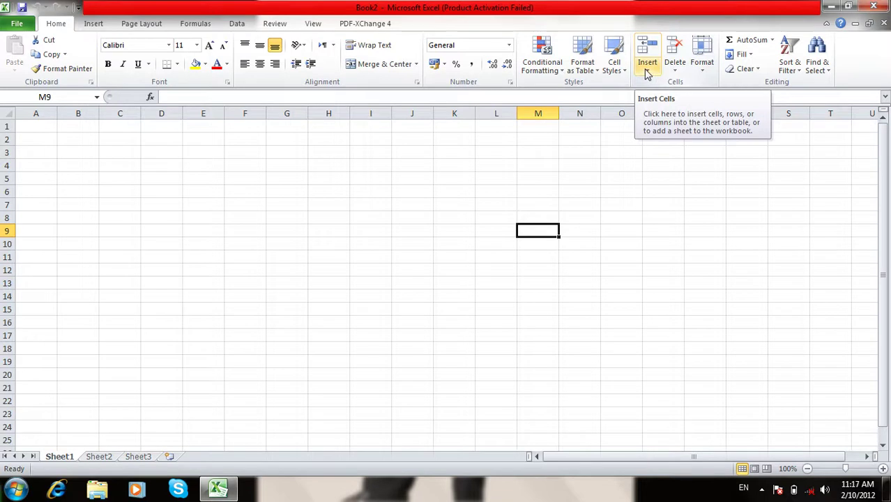
pyautogui.click(648, 70)
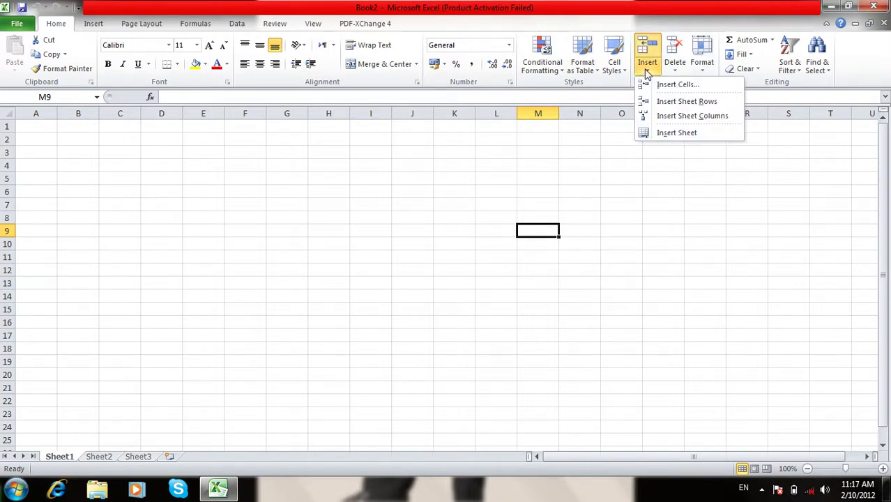
pyautogui.click(648, 72)
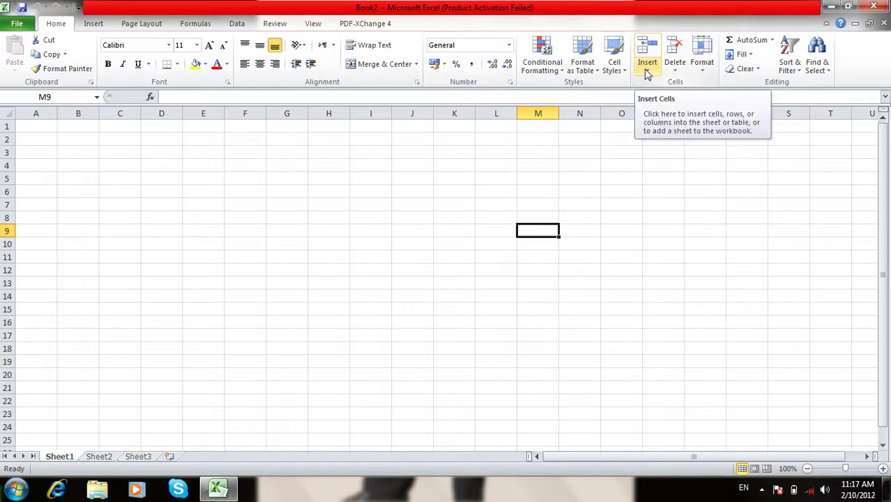
pyautogui.click(22, 128)
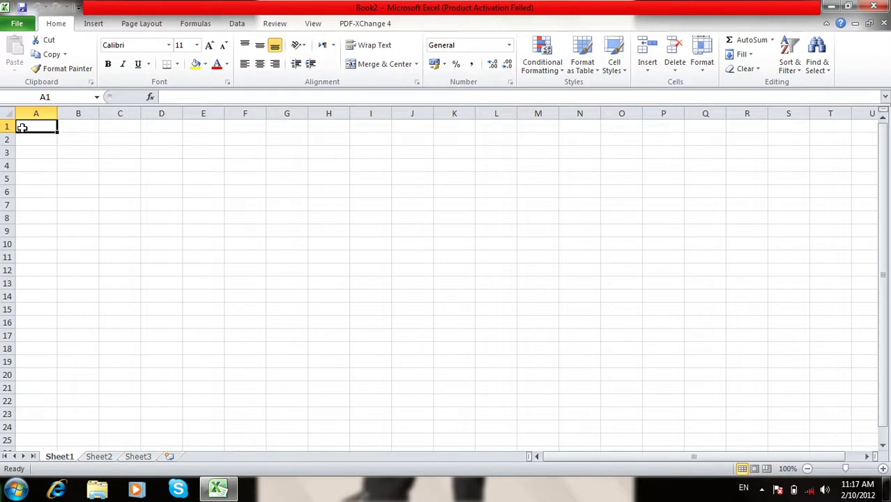
# Enter the headers SName, Program and Fee in A1:C1.
pyautogui.write('SName')
pyautogui.press('Tab')
pyautogui.write('Program')
pyautogui.press('Tab')
pyautogui.write('Fee')
# Enter the student names wali, ali and khan in A2:A4.
pyautogui.click(22, 128)
pyautogui.press('Return')
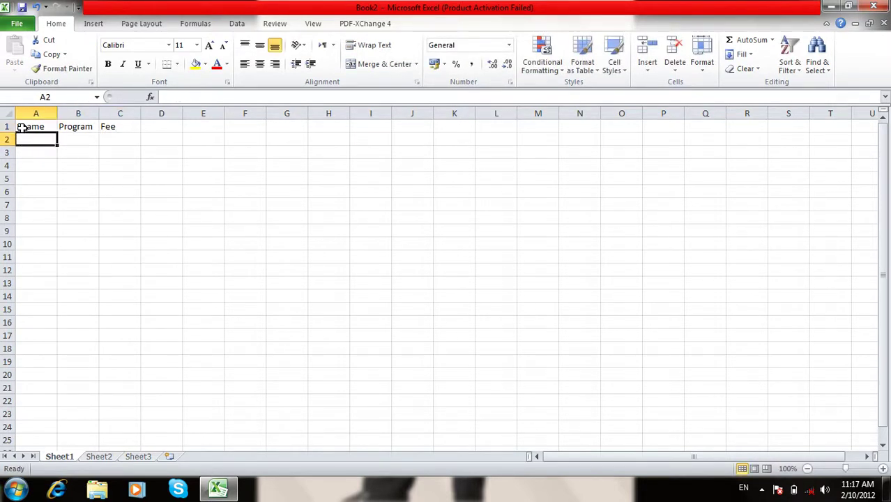
pyautogui.write('wali')
pyautogui.press('Return')
pyautogui.write('ali')
pyautogui.press('Return')
pyautogui.write('khan')
pyautogui.press('Tab')
# Enter the programs DIT, CIT and Internet in B2:B4.
pyautogui.press('Up')
pyautogui.press('Up')
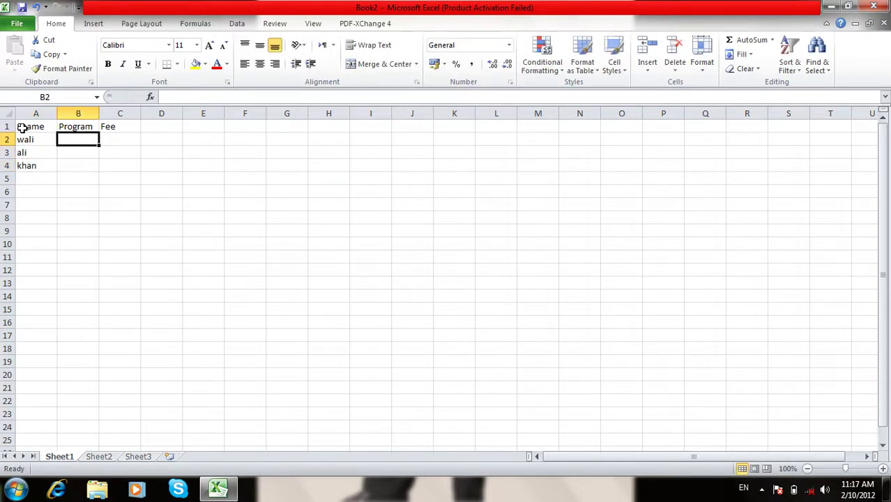
pyautogui.write('d')
pyautogui.press('BackSpace')
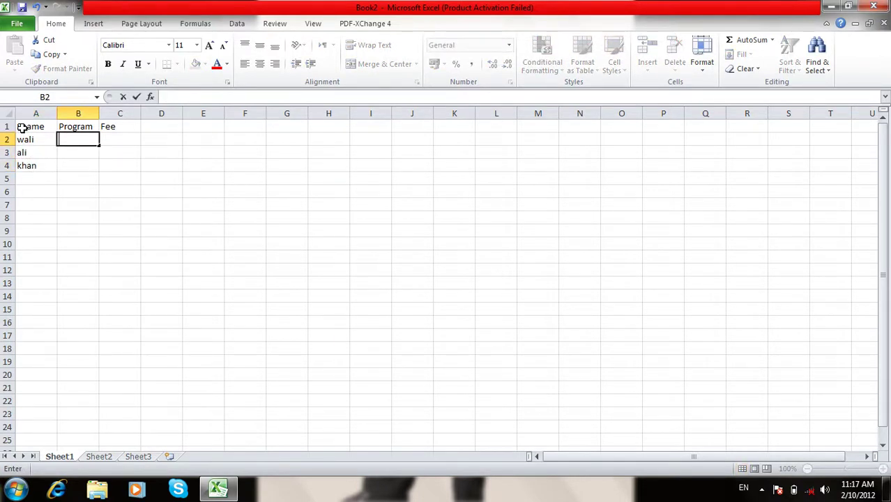
pyautogui.write('DIT')
pyautogui.press('Return')
pyautogui.write('CIT')
pyautogui.press('Return')
pyautogui.write('Internet')
pyautogui.press('Tab')
# Enter the fees 2000, 1000 and 1000 in C2:C4.
pyautogui.press('Up')
pyautogui.press('Up')
pyautogui.write('10')
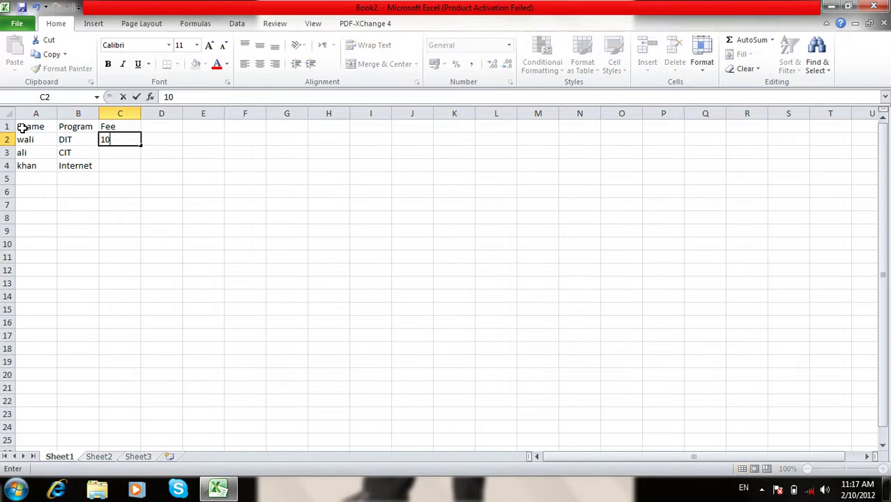
pyautogui.press('BackSpace')
pyautogui.press('BackSpace')
pyautogui.write('00')
pyautogui.press('BackSpace')
pyautogui.press('BackSpace')
pyautogui.write('2000')
pyautogui.press('Return')
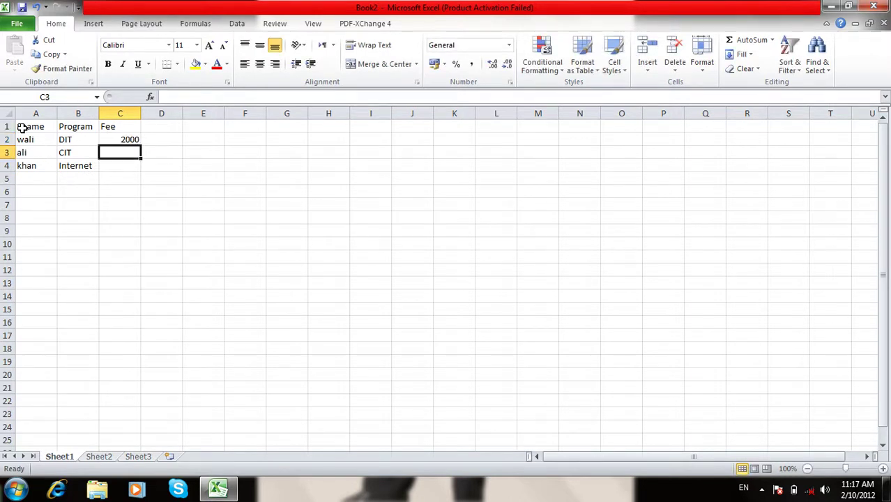
pyautogui.write('1000')
pyautogui.press('Return')
pyautogui.write('1000')
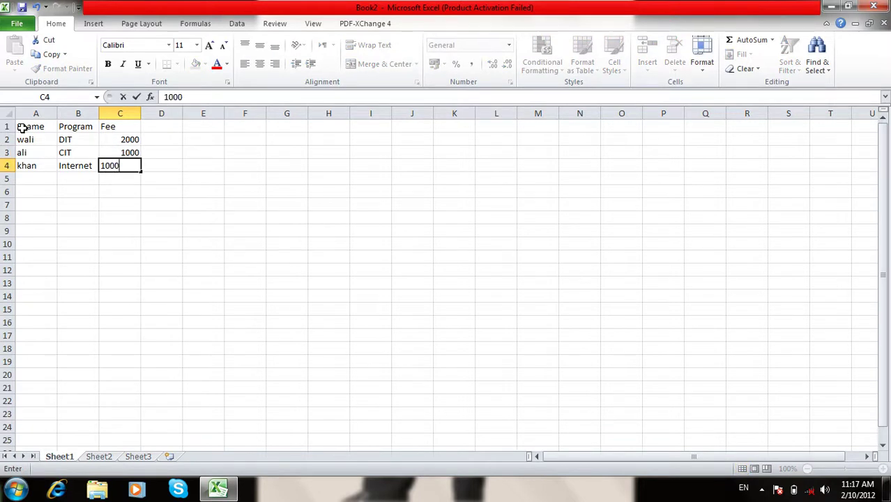
pyautogui.press('Return')
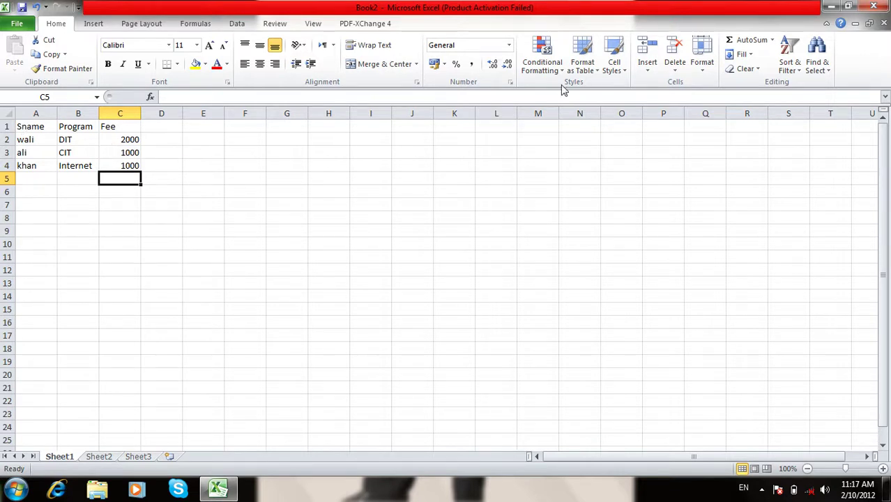
# Open Insert Cells with Shift cells right chosen, then cancel without inserting.
pyautogui.click(641, 76)
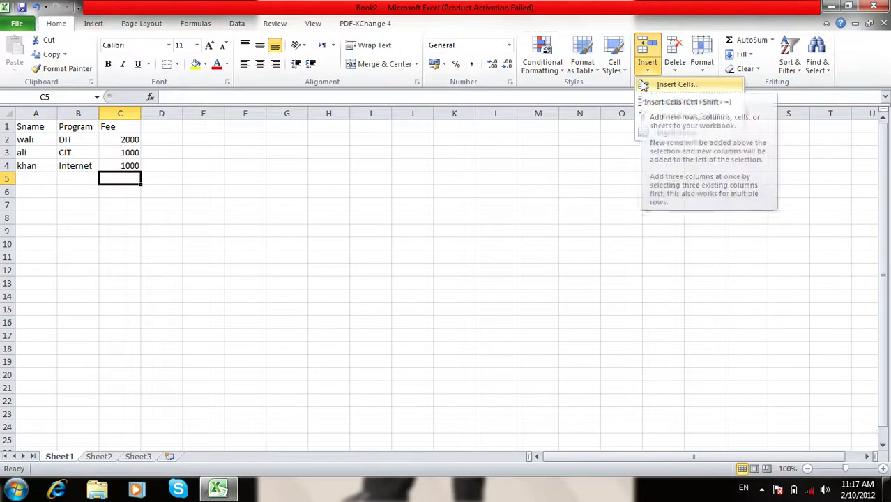
pyautogui.click(649, 84)
pyautogui.click(528, 264)
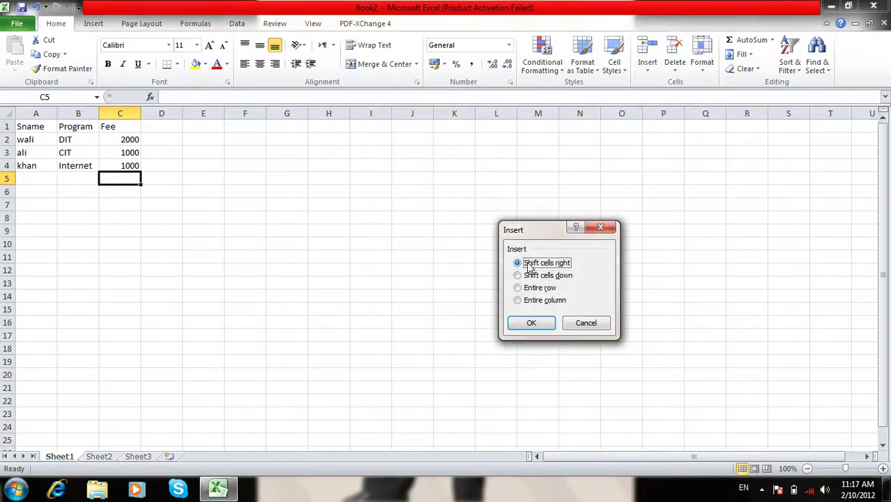
pyautogui.click(578, 325)
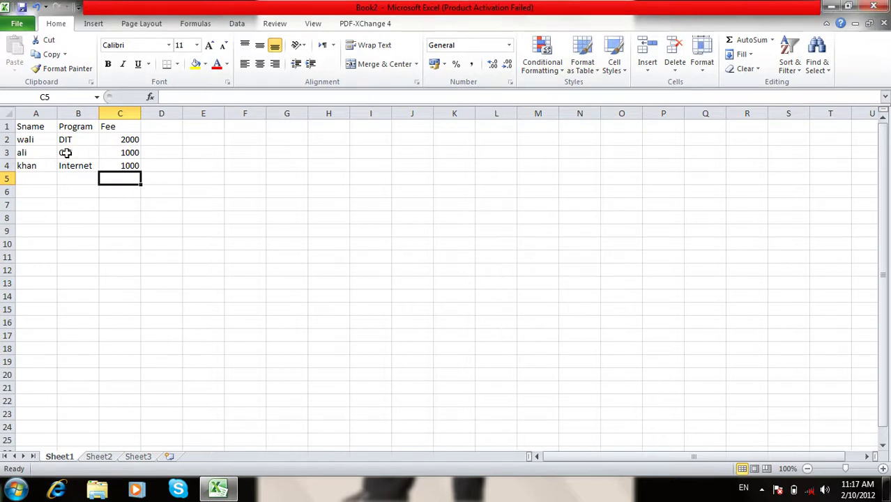
# Clear CIT from B3 and drag the 1000 from C3 into B3.
pyautogui.moveTo(64, 152); pyautogui.dragTo(77, 154)
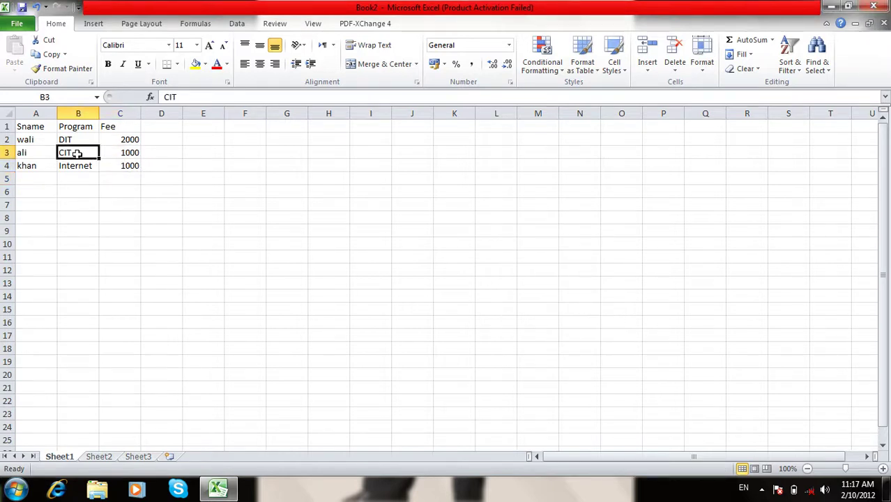
pyautogui.press('Delete')
pyautogui.click(138, 151)
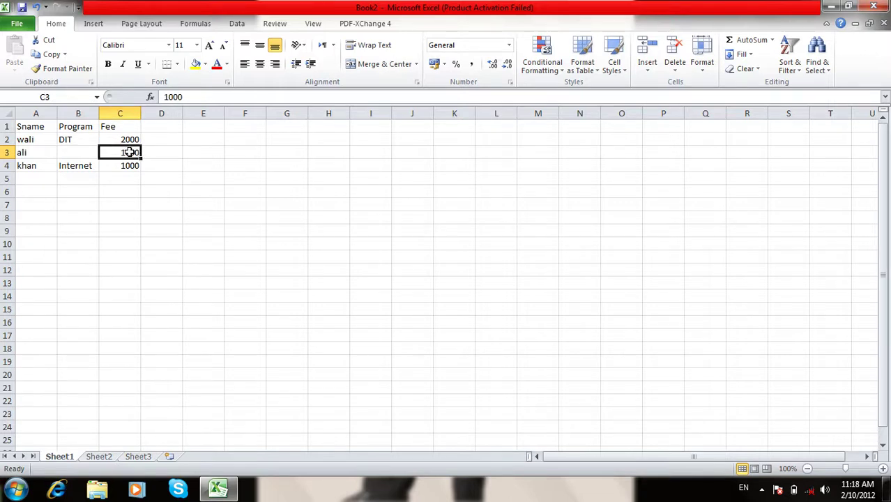
pyautogui.moveTo(106, 148); pyautogui.dragTo(85, 149)
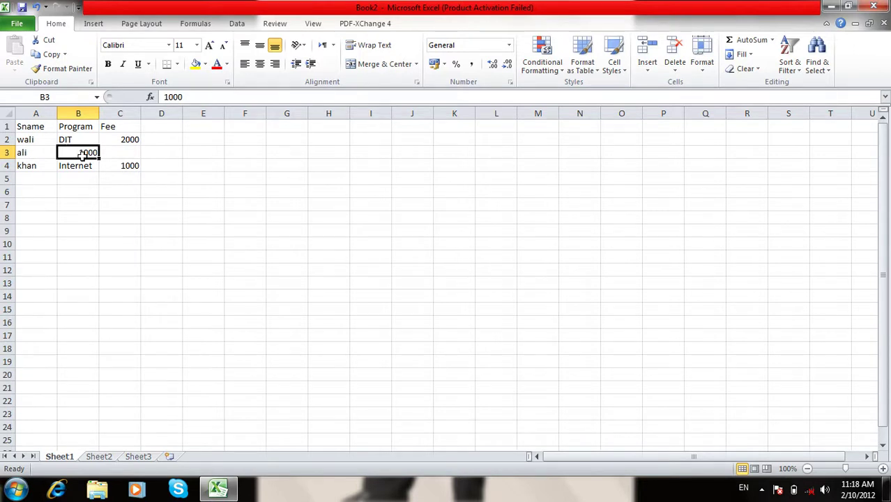
pyautogui.click(120, 152)
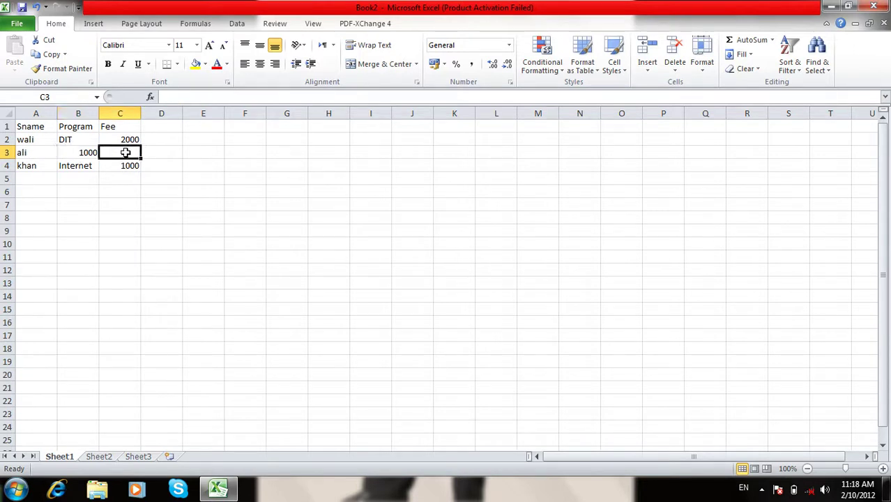
pyautogui.click(79, 152)
pyautogui.click(125, 151)
pyautogui.click(75, 153)
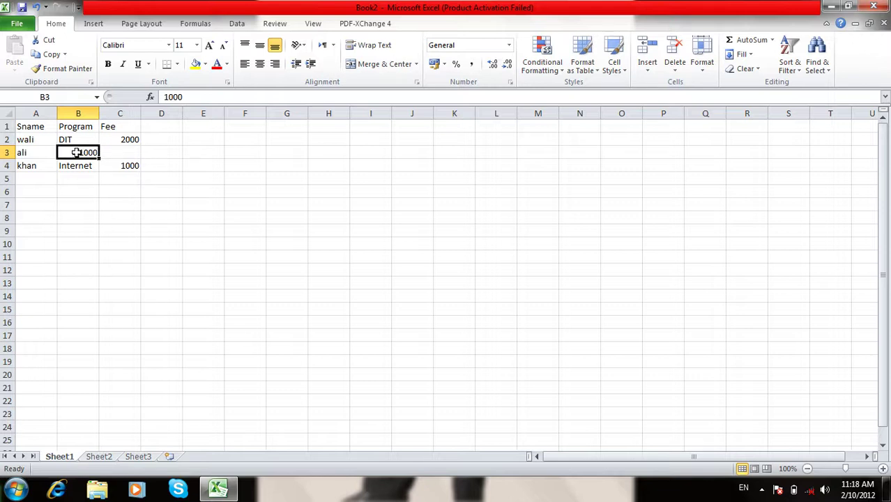
# Insert a blank cell at B3 with Shift cells right, returning 1000 to C3.
pyautogui.click(120, 150)
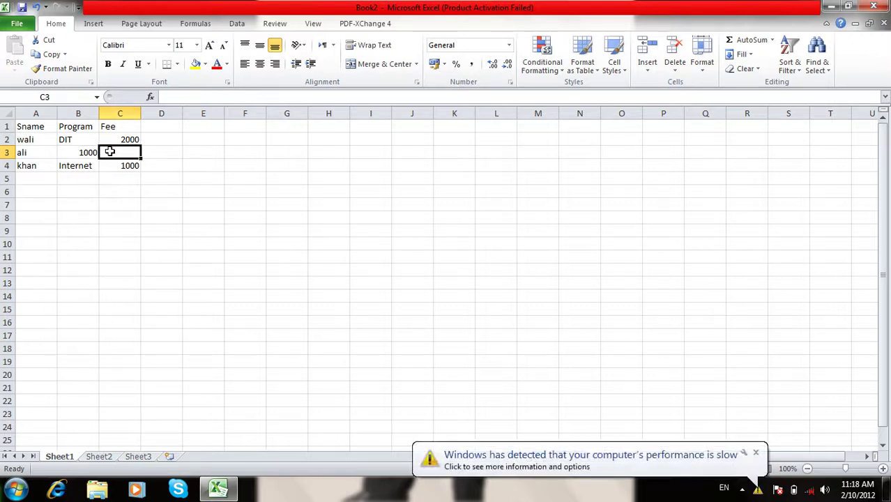
pyautogui.click(87, 152)
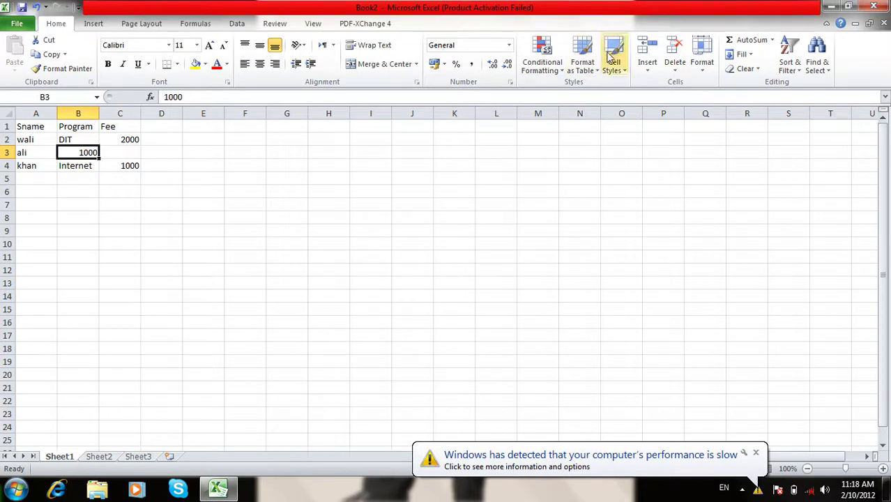
pyautogui.click(652, 74)
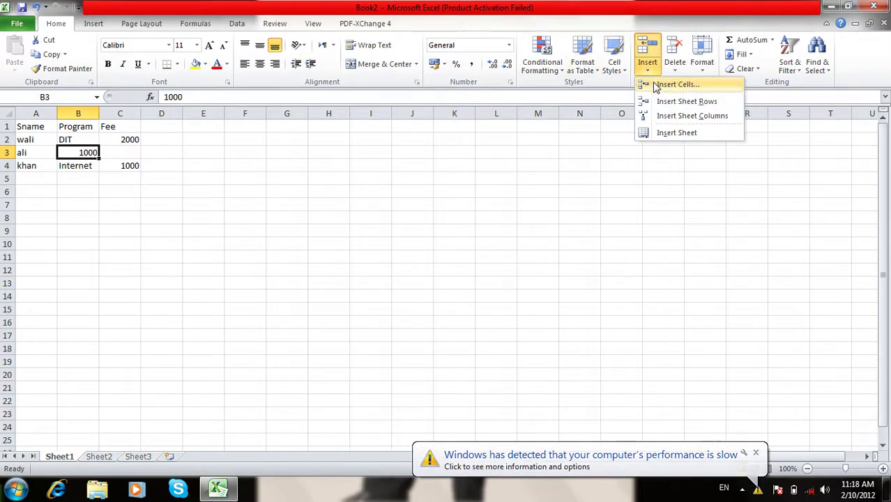
pyautogui.click(656, 88)
pyautogui.click(546, 263)
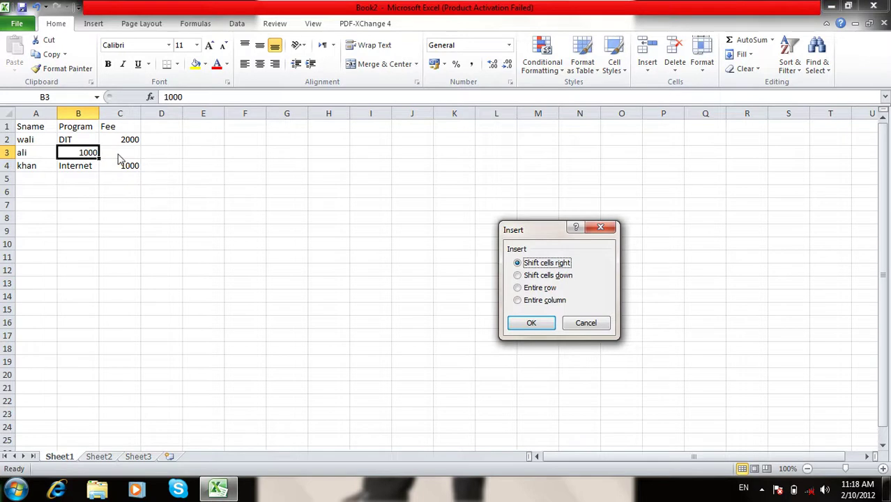
pyautogui.click(532, 323)
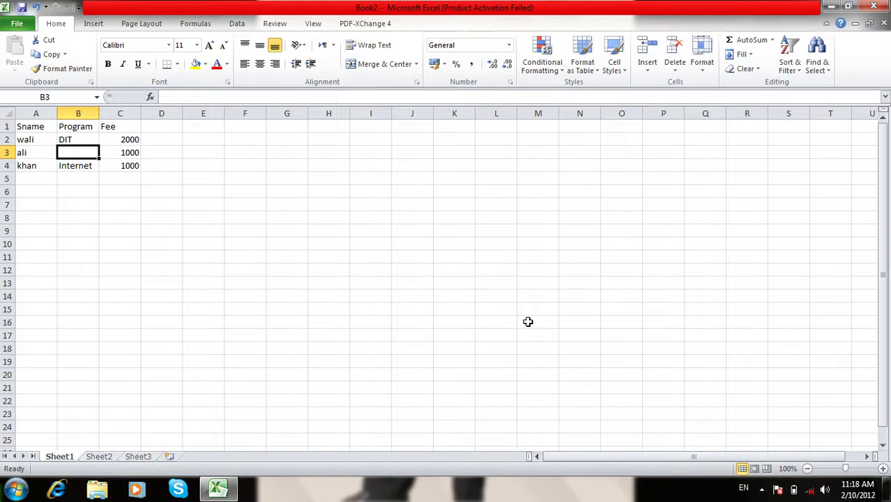
# Type CIT into B3 and clear Internet from B4.
pyautogui.write('CIT')
pyautogui.press('Return')
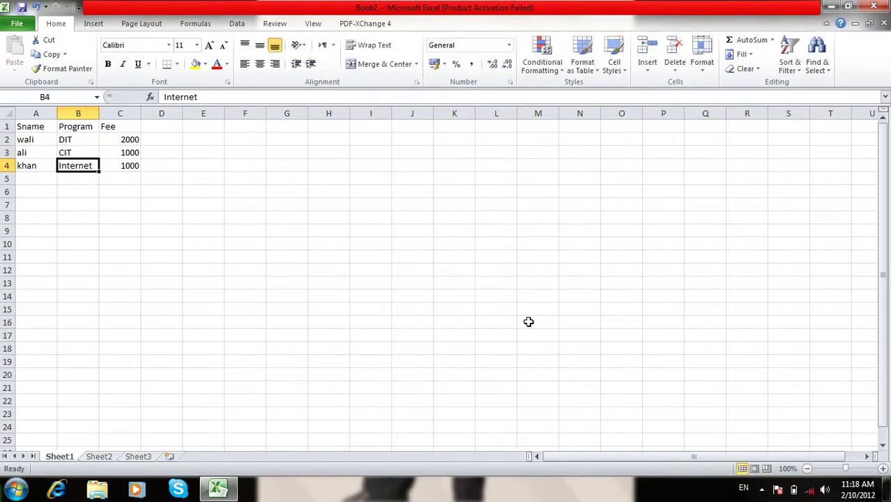
pyautogui.press('Up')
pyautogui.press('Down')
pyautogui.press('Up')
pyautogui.press('Down')
pyautogui.press('Delete')
# Review the Program cells B3 and B4, ending with CIT in B3 selected.
pyautogui.press('Up')
pyautogui.press('Down')
pyautogui.press('Up')
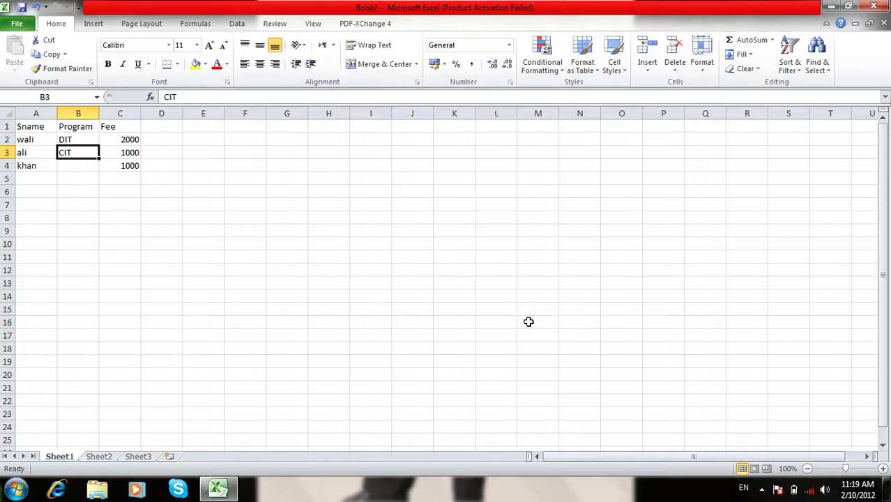
pyautogui.click(21, 166)
pyautogui.click(75, 165)
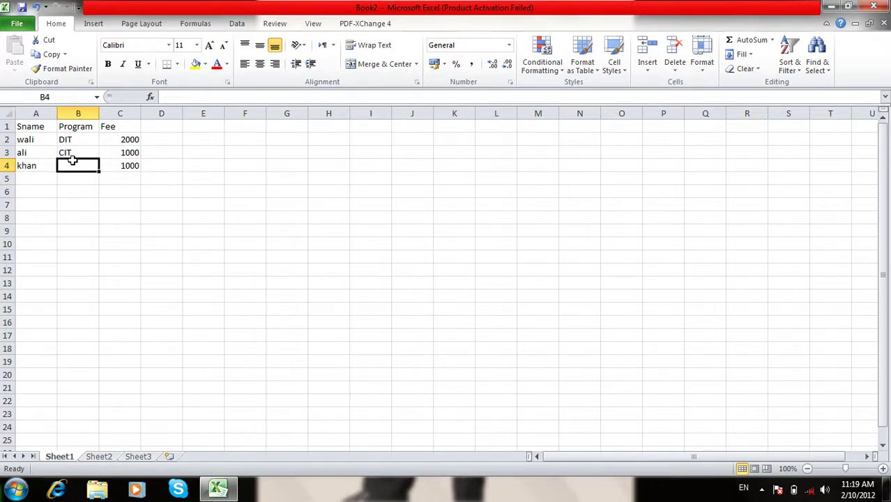
pyautogui.click(39, 154)
pyautogui.click(71, 152)
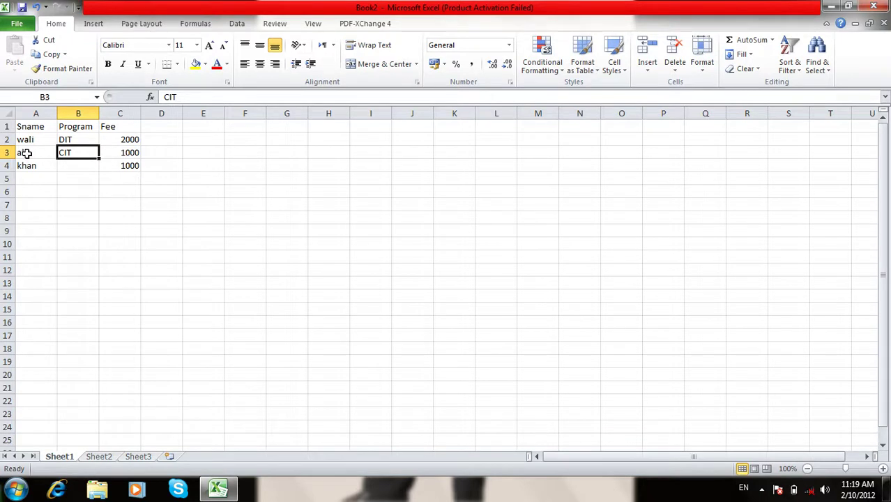
pyautogui.click(64, 163)
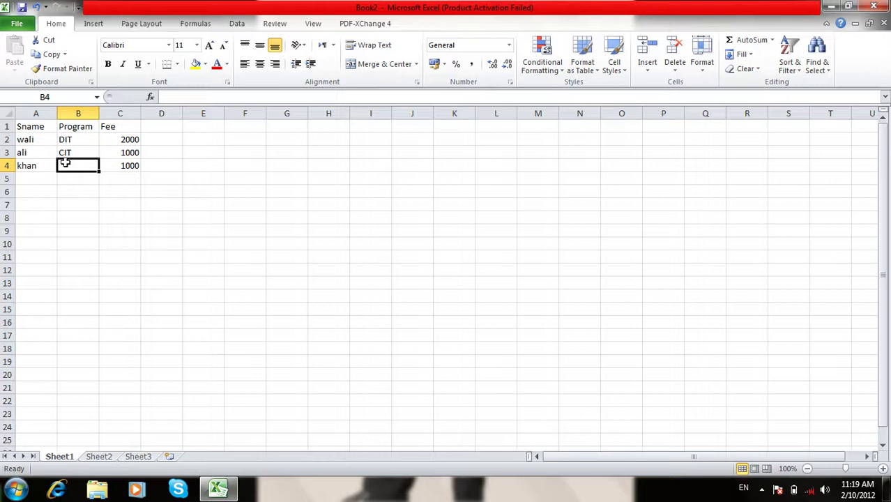
pyautogui.click(65, 152)
pyautogui.click(69, 162)
pyautogui.click(70, 151)
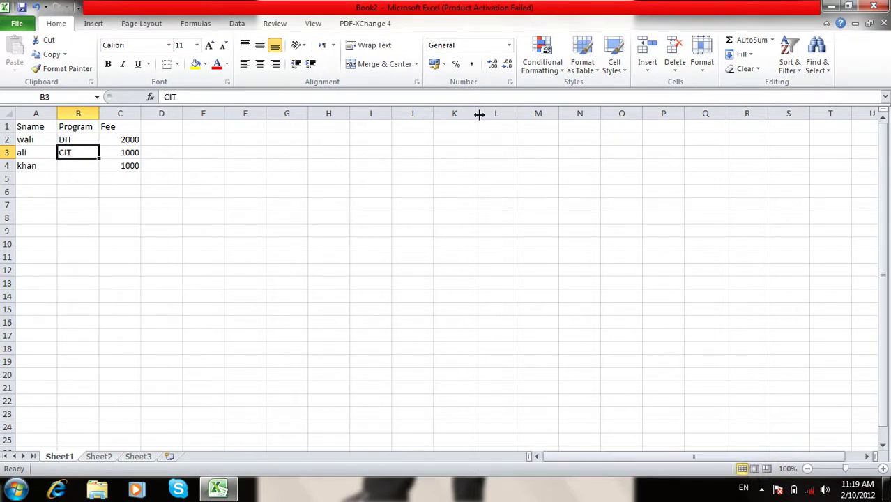
# Insert a blank cell at B3 shifting CIT down, then enter Internet in B3.
pyautogui.click(643, 77)
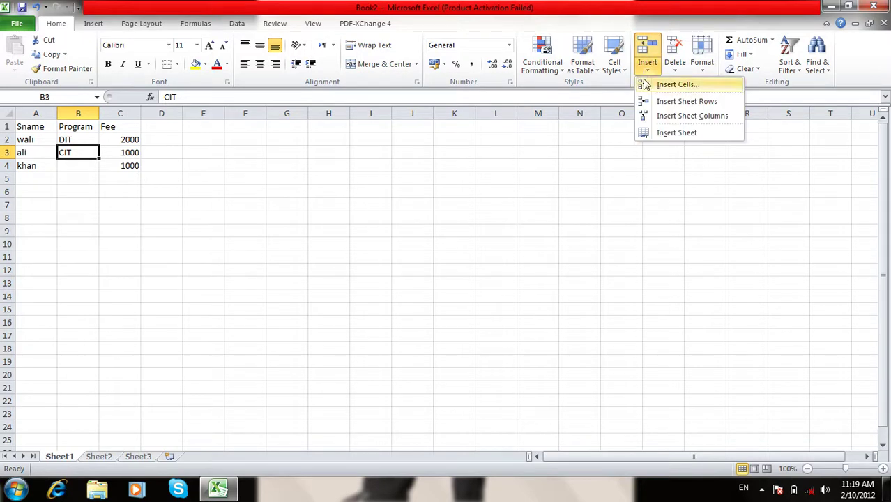
pyautogui.click(646, 83)
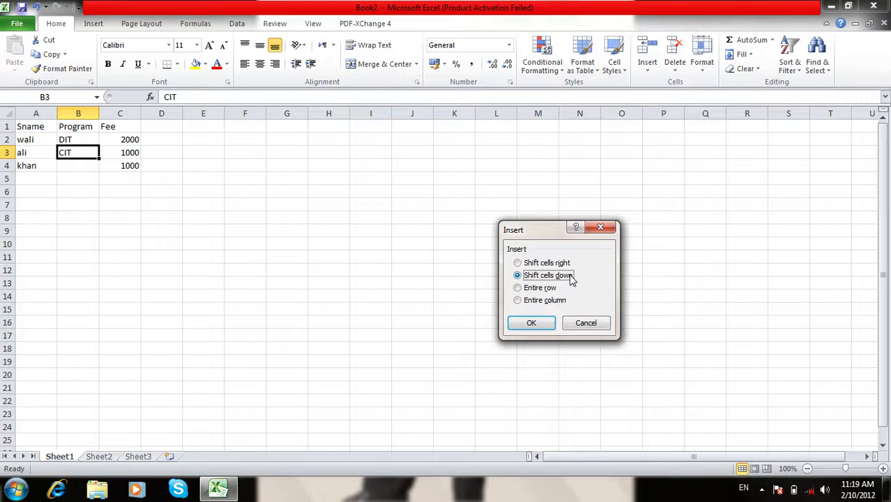
pyautogui.click(543, 327)
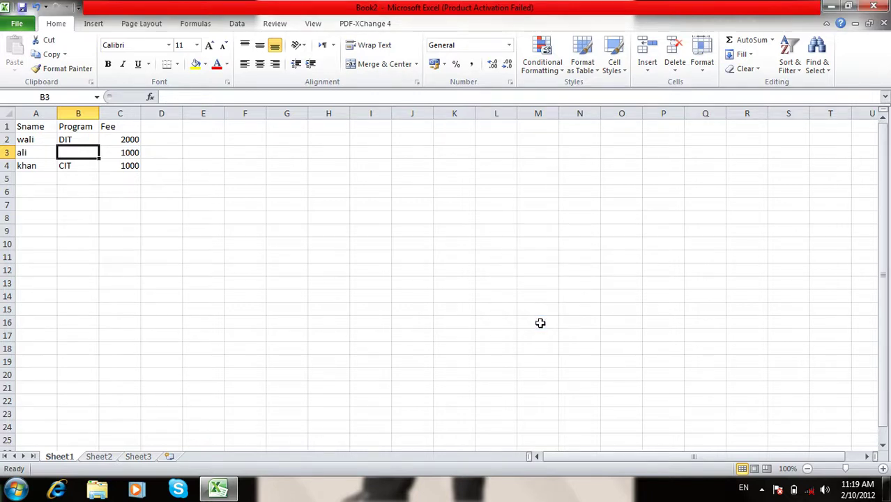
pyautogui.write('Internet')
pyautogui.press('Return')
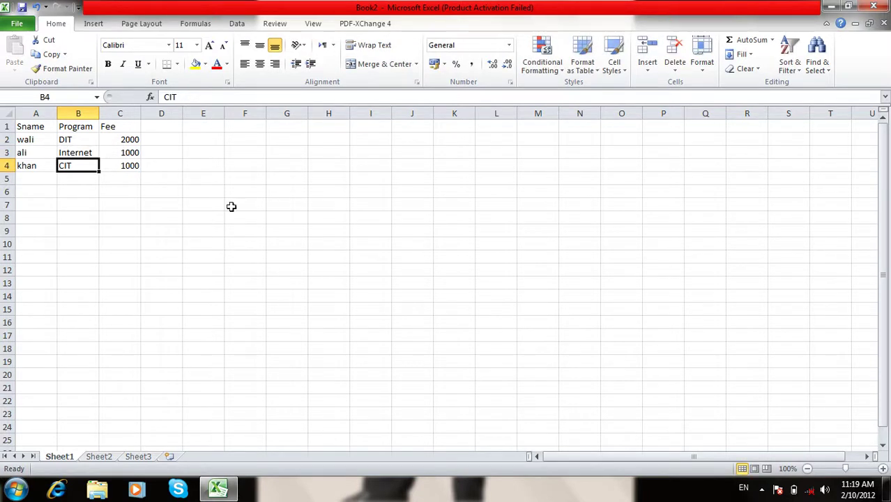
# From B3, insert an entire row via Insert Cells, pushing ali and khan to rows 4–5.
pyautogui.click(85, 155)
pyautogui.click(647, 68)
pyautogui.click(652, 84)
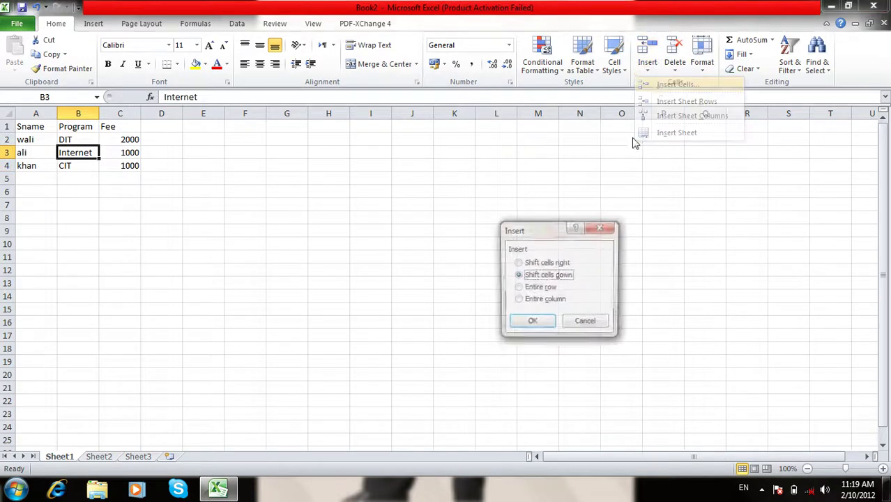
pyautogui.click(528, 288)
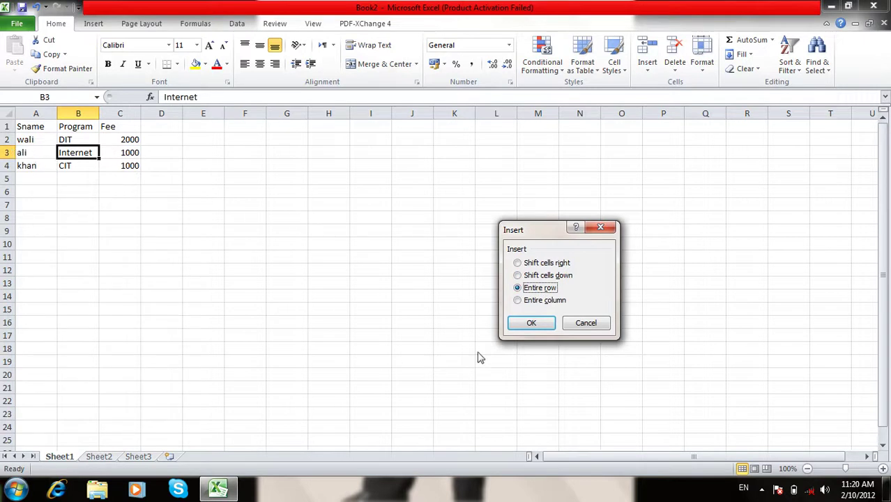
pyautogui.click(528, 323)
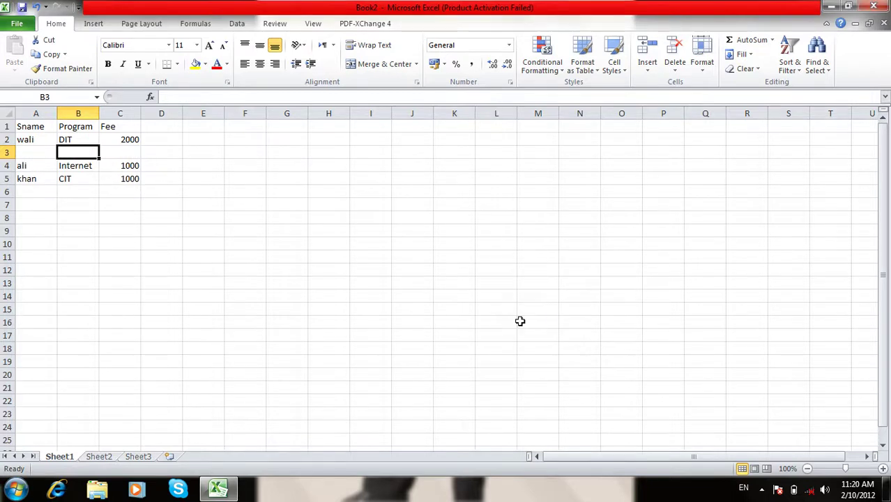
# Fill row 3 with student Asad, program DIT and fee 2000.
pyautogui.click(30, 166)
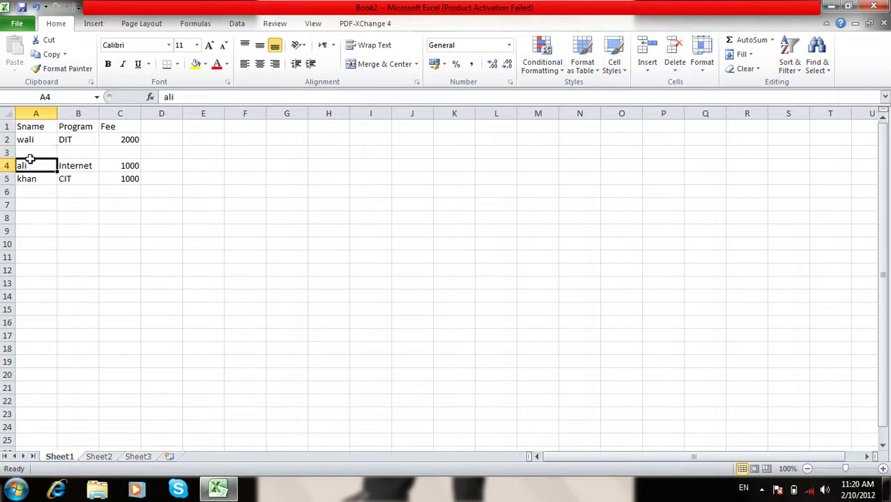
pyautogui.click(35, 153)
pyautogui.write('Asad')
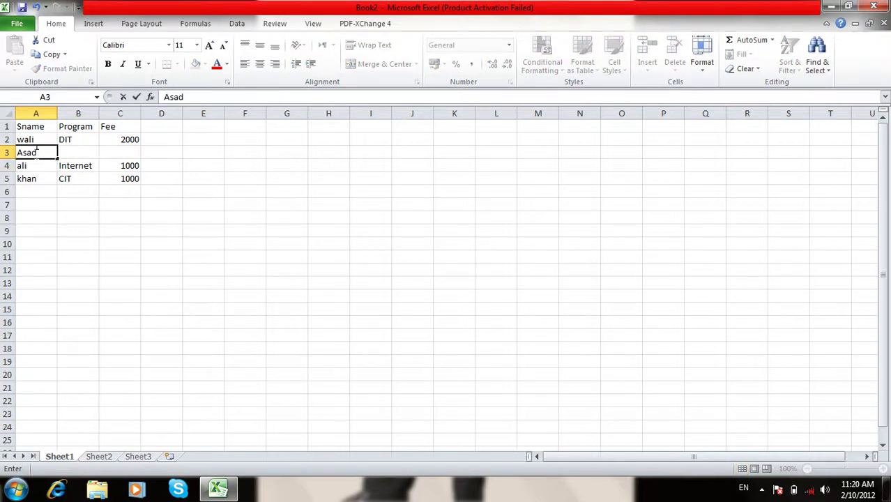
pyautogui.press('Tab')
pyautogui.write('D')
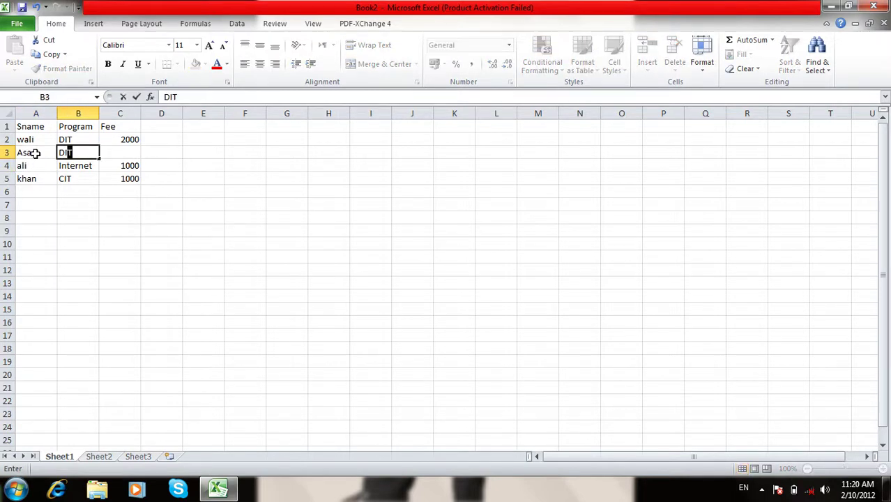
pyautogui.press('Tab')
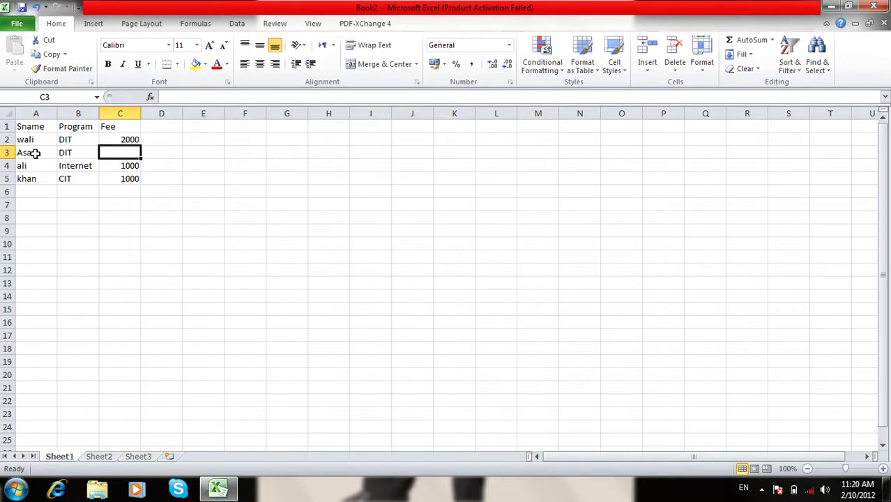
pyautogui.write('2000')
pyautogui.press('Return')
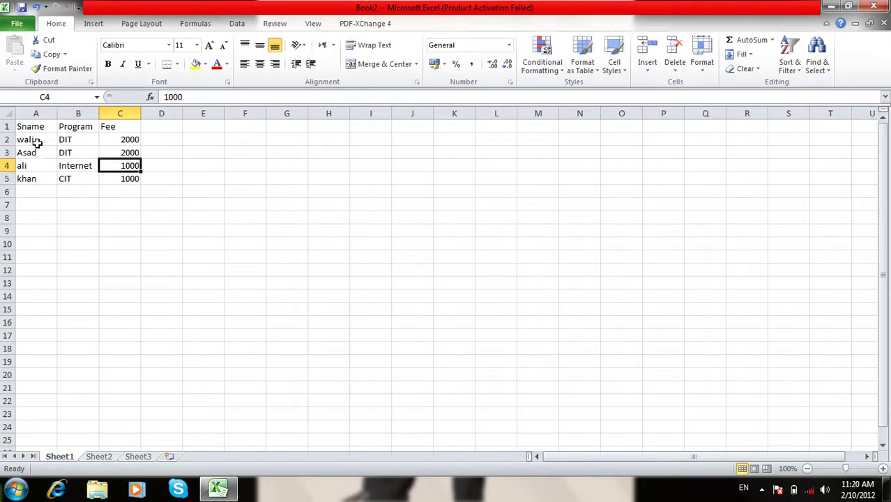
pyautogui.click(32, 140)
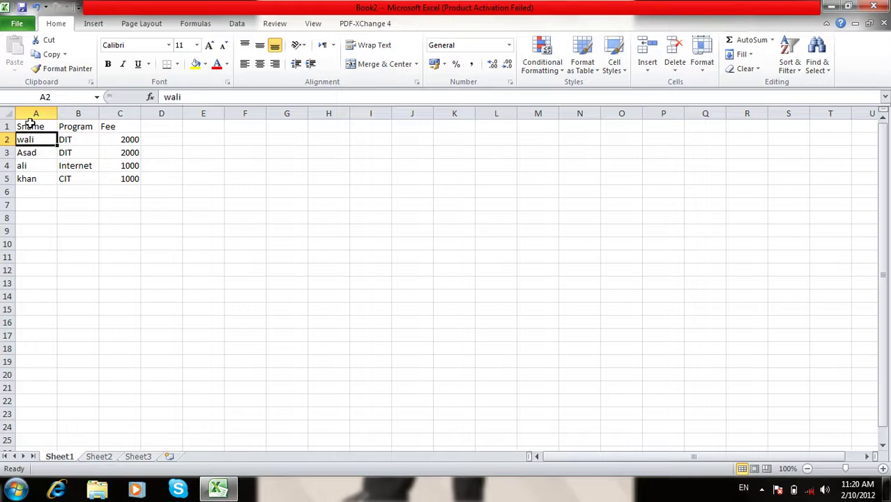
# Insert an entire column before Sname using the Insert Cells Entire column option.
pyautogui.click(646, 69)
pyautogui.click(652, 85)
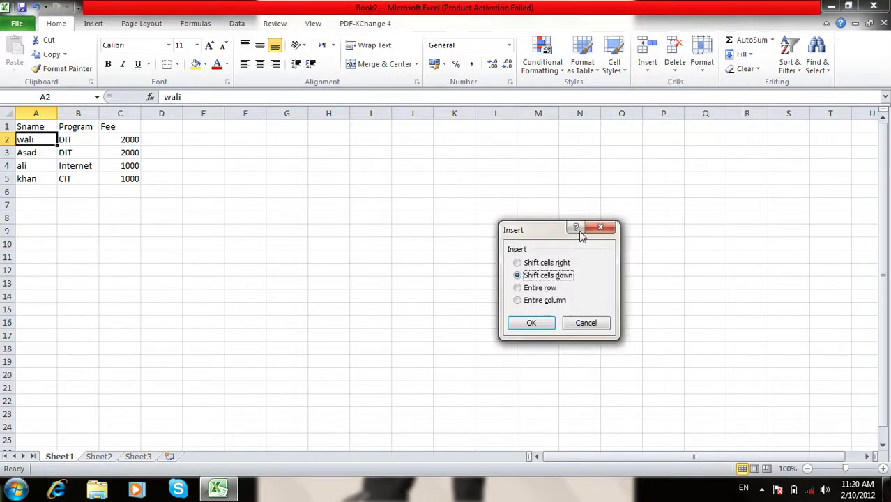
pyautogui.click(544, 301)
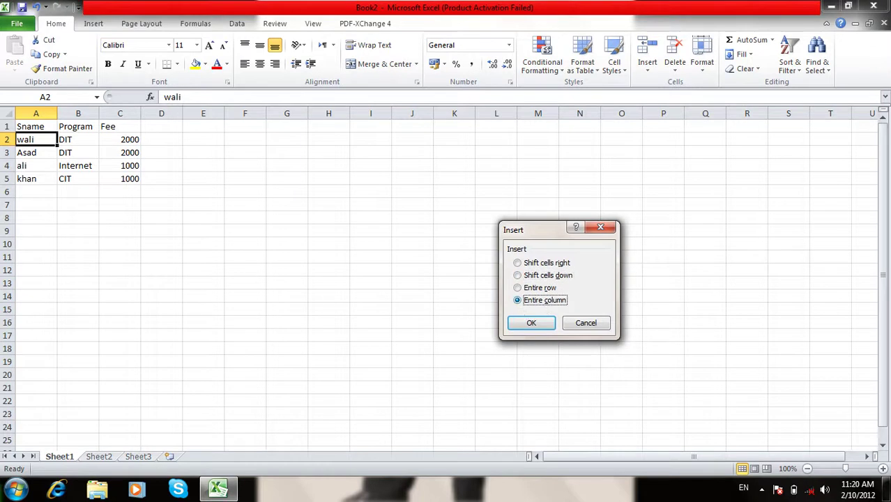
pyautogui.click(530, 323)
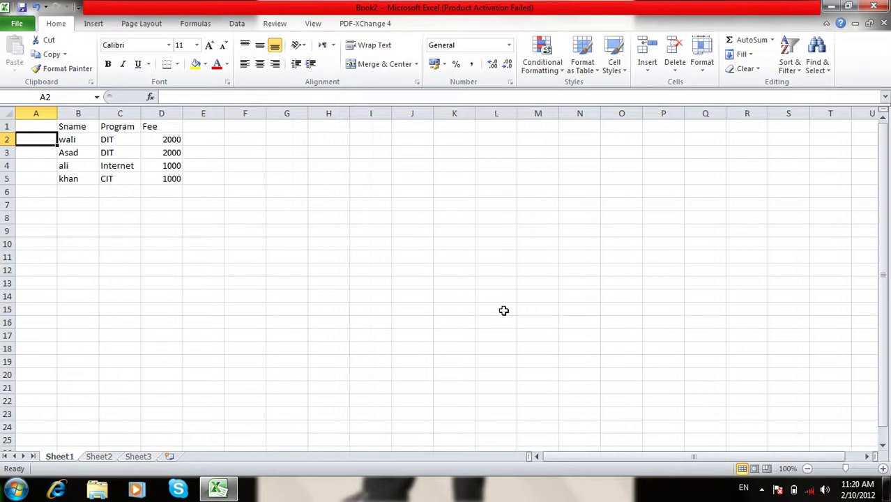
# Head column A 'A Date' and enter dates 1/1/2010, 1/1/2011, 1/1/2012, 2/1/2012 below.
pyautogui.press('Up')
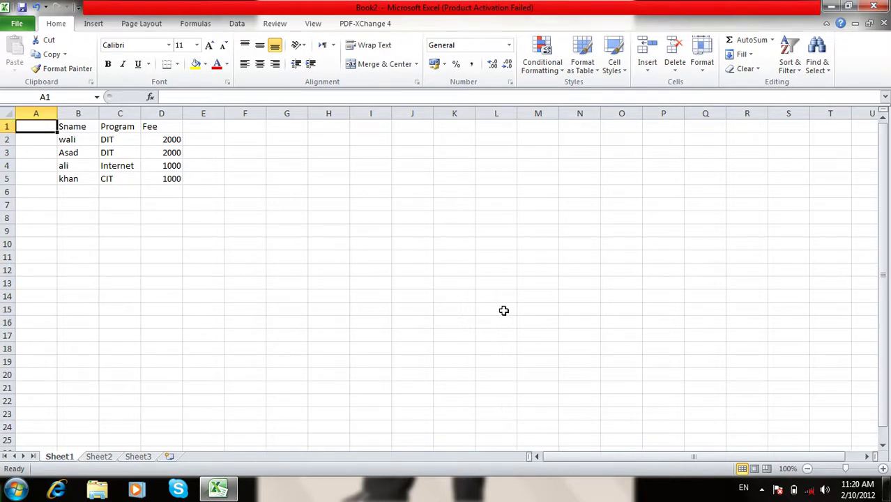
pyautogui.write('A Date')
pyautogui.press('Return')
pyautogui.write('1/1/2010')
pyautogui.press('Return')
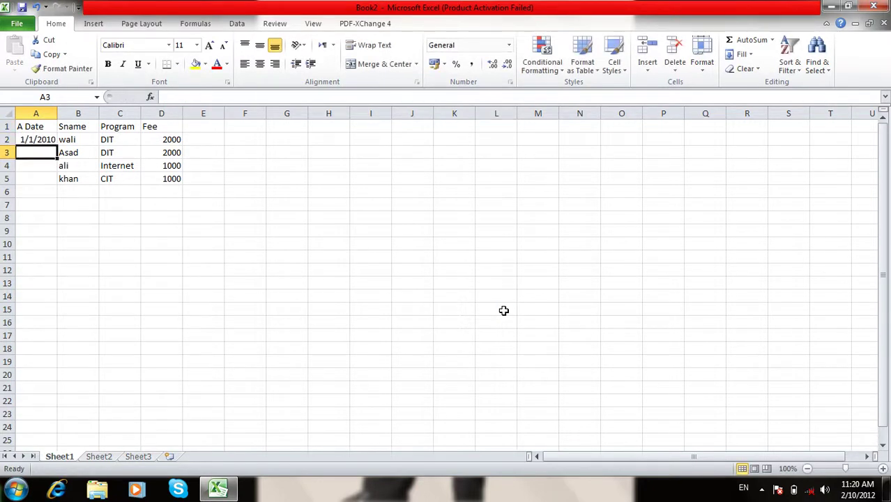
pyautogui.write('1/1/2011')
pyautogui.press('Return')
pyautogui.write('1/1/2012')
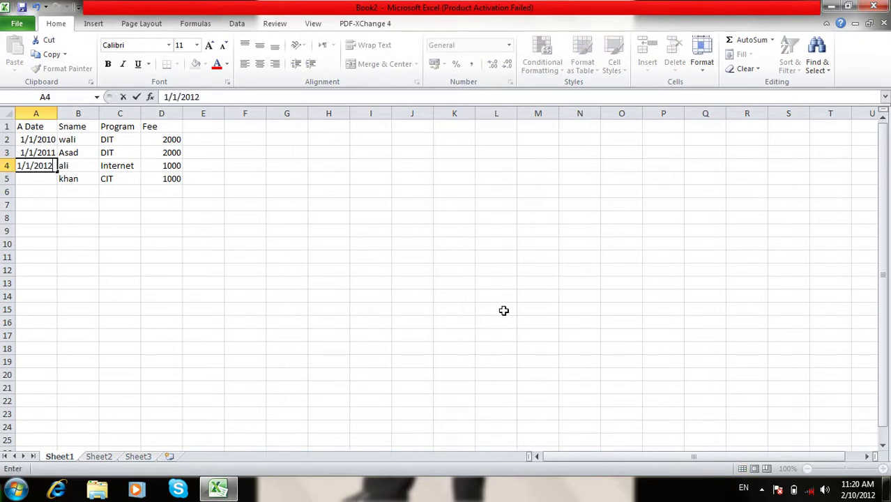
pyautogui.press('Return')
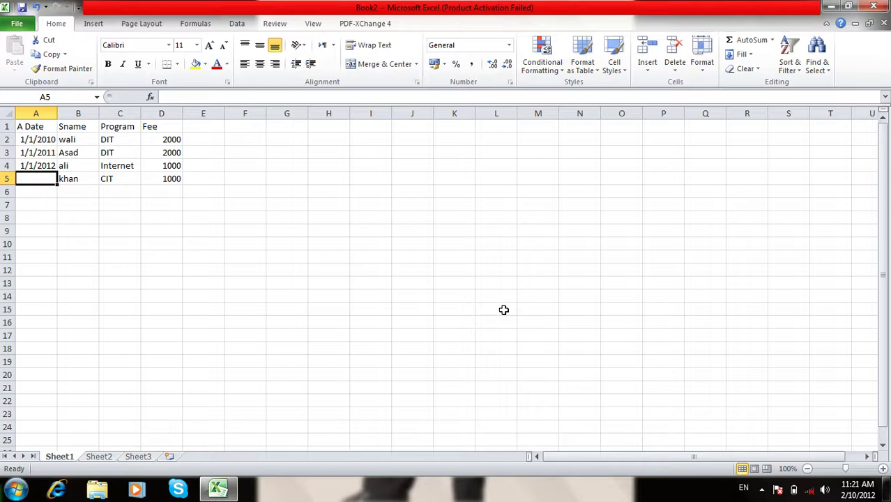
pyautogui.write('1')
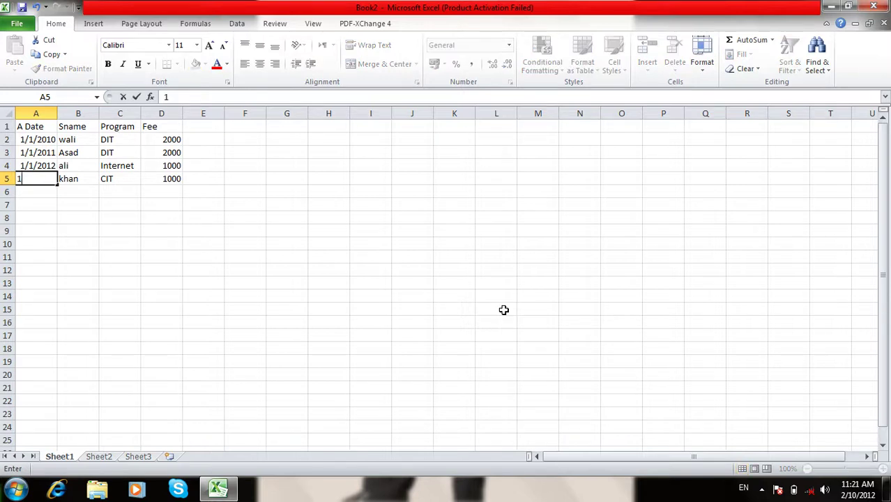
pyautogui.write('/1/2012')
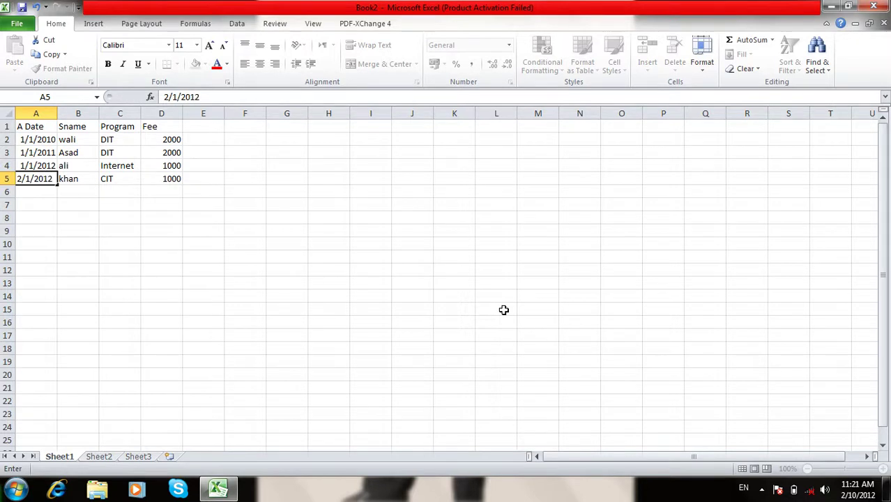
pyautogui.press('Return')
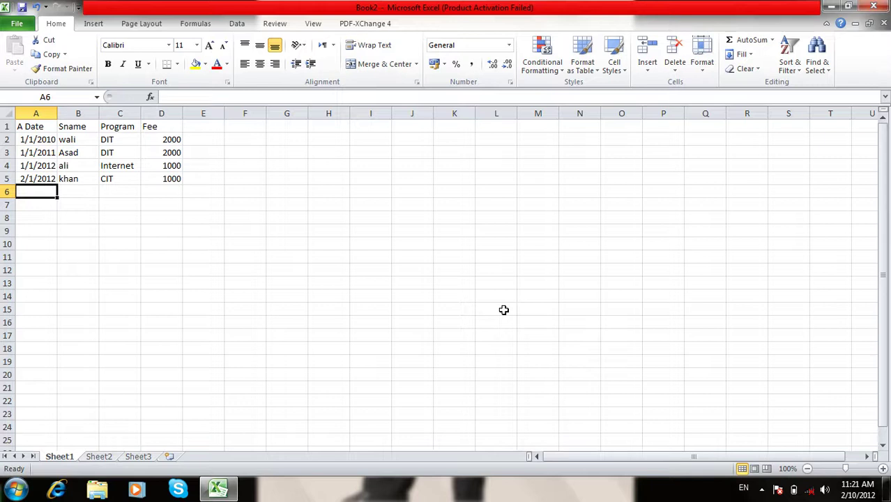
pyautogui.click(646, 68)
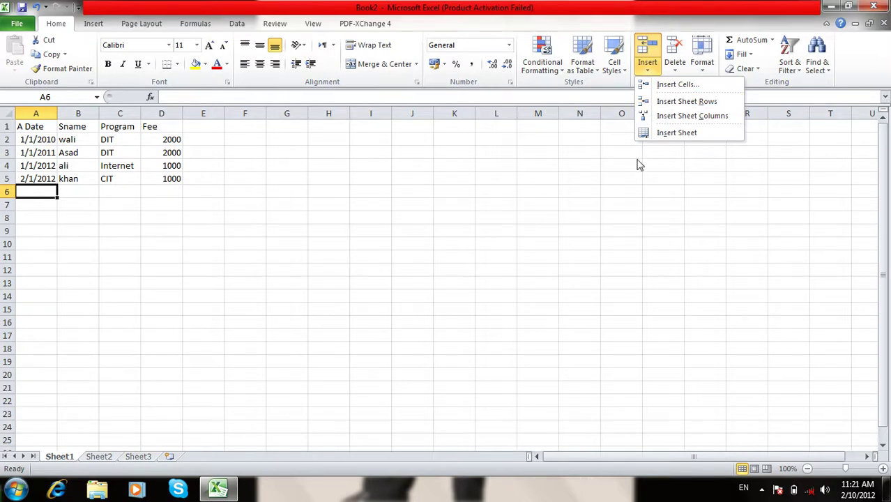
pyautogui.click(674, 120)
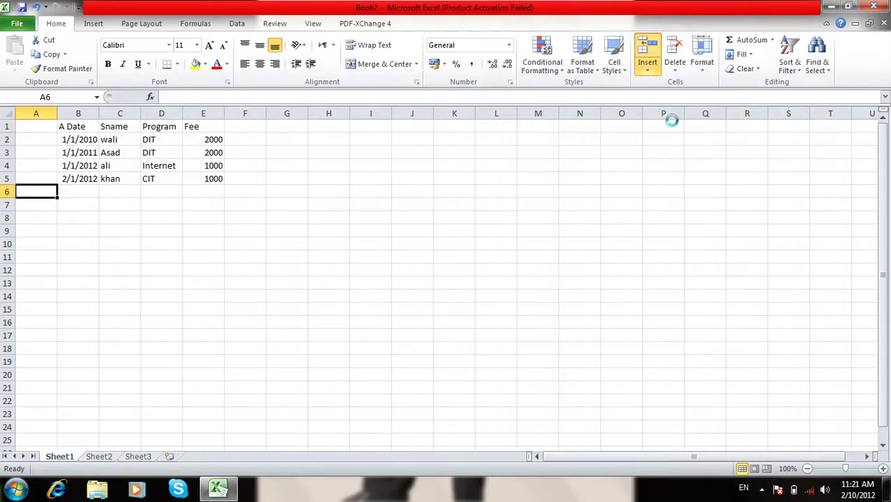
pyautogui.hotkey('ctrl', 'z')
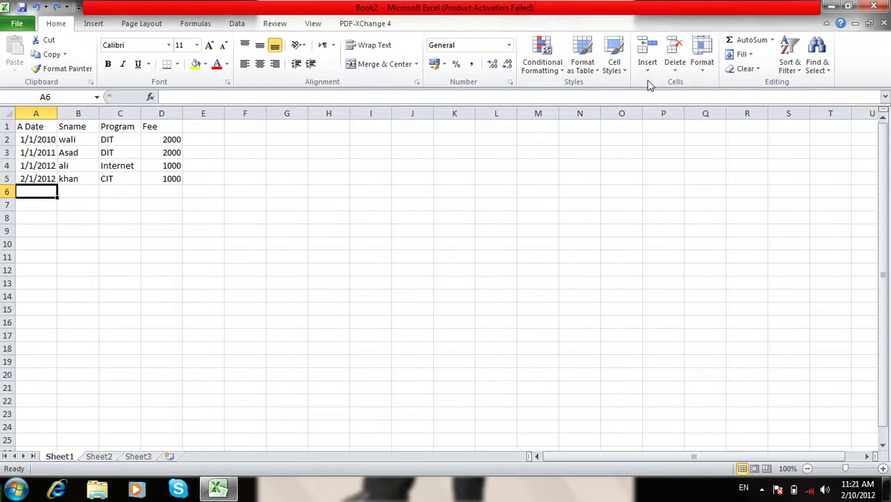
pyautogui.click(647, 73)
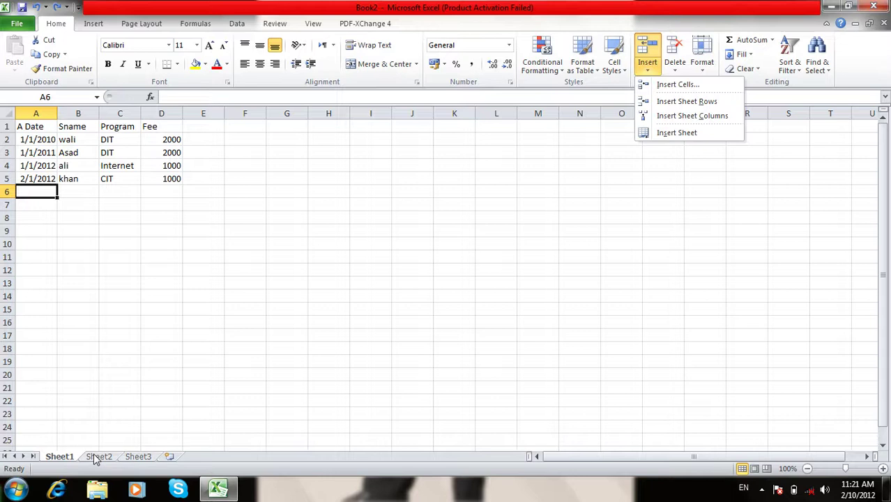
# Insert two blank worksheets, Sheet4 and Sheet5, before Sheet1, then return to Sheet1.
pyautogui.click(656, 134)
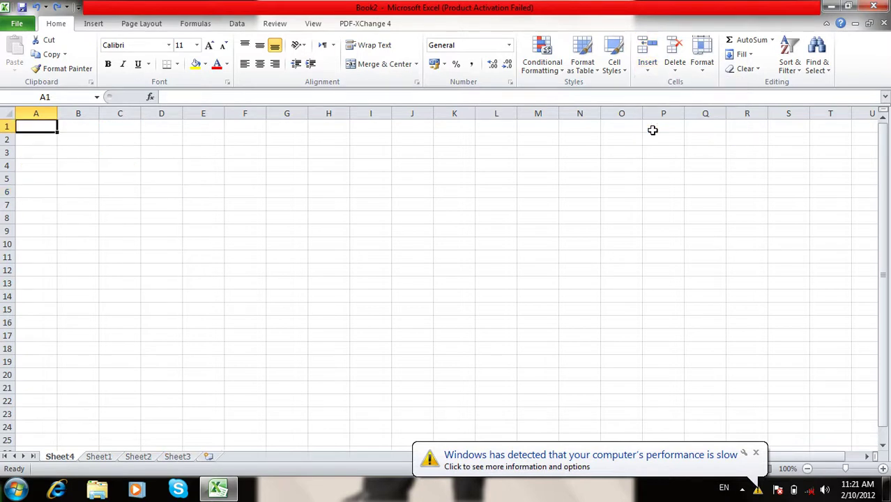
pyautogui.click(98, 458)
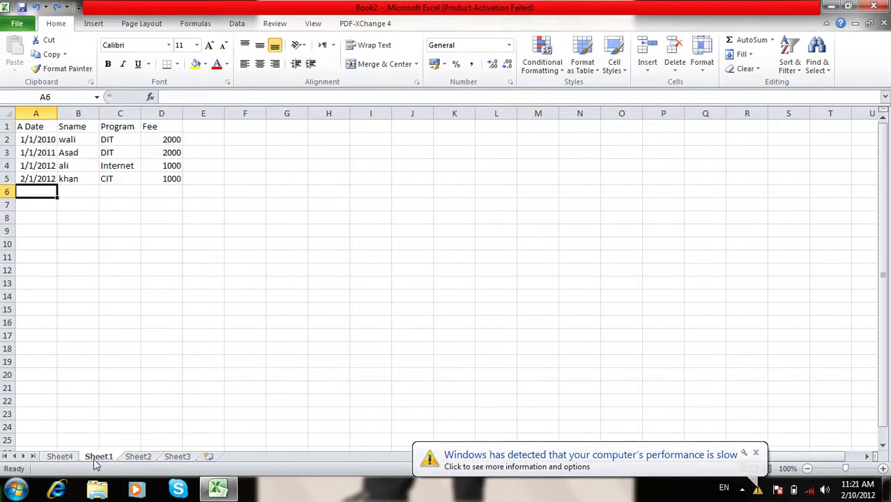
pyautogui.rightClick(99, 457)
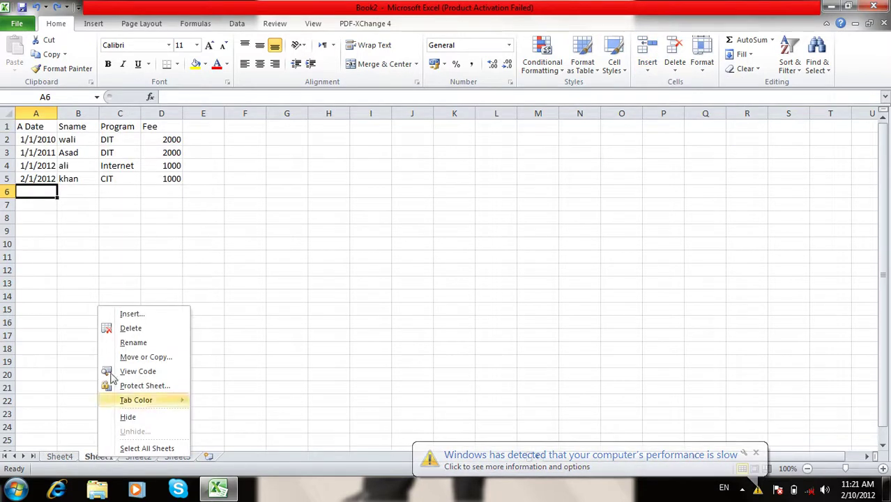
pyautogui.click(145, 314)
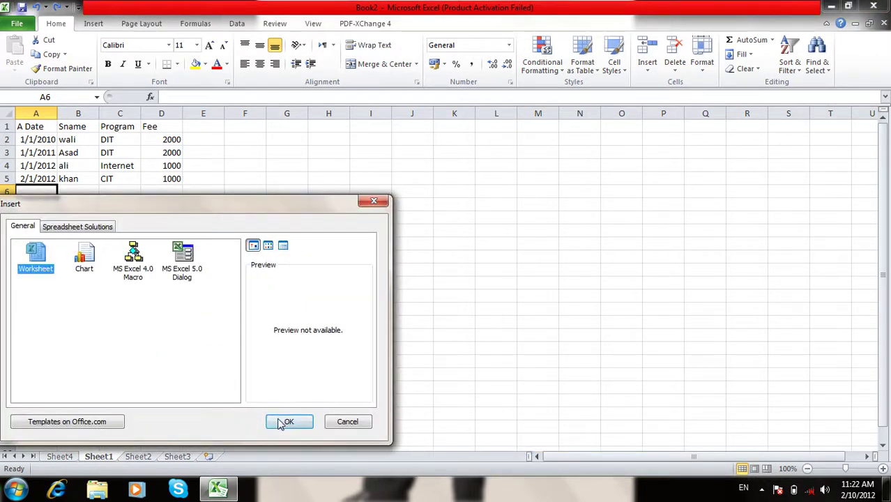
pyautogui.click(286, 421)
pyautogui.click(137, 458)
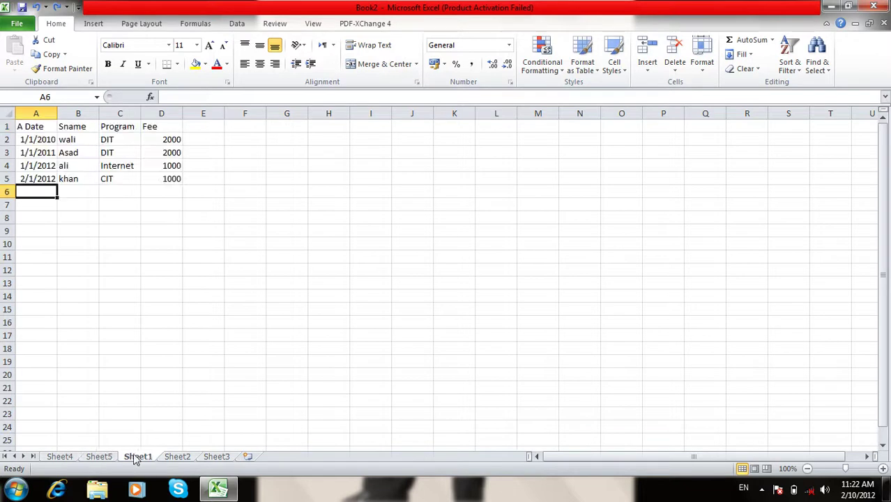
# Dismiss the Insert choices, select cell C3 in the Program column, and show the Delete choices.
pyautogui.click(646, 73)
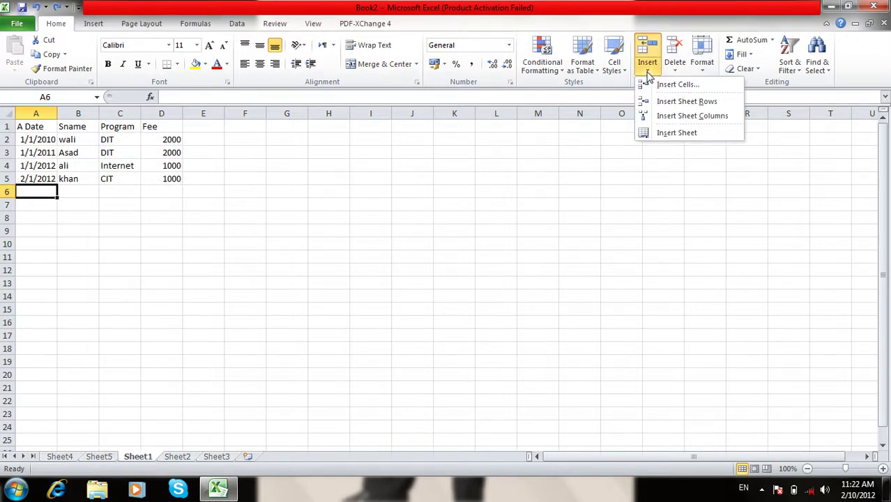
pyautogui.click(655, 77)
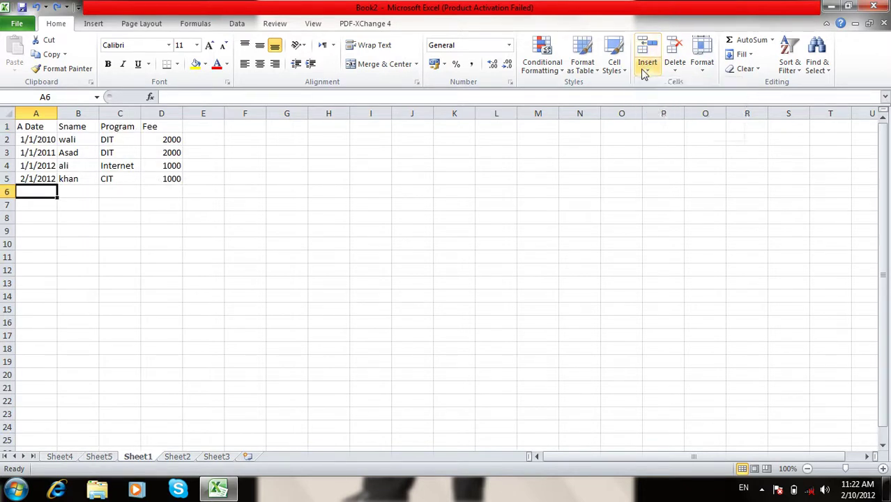
pyautogui.press('Up')
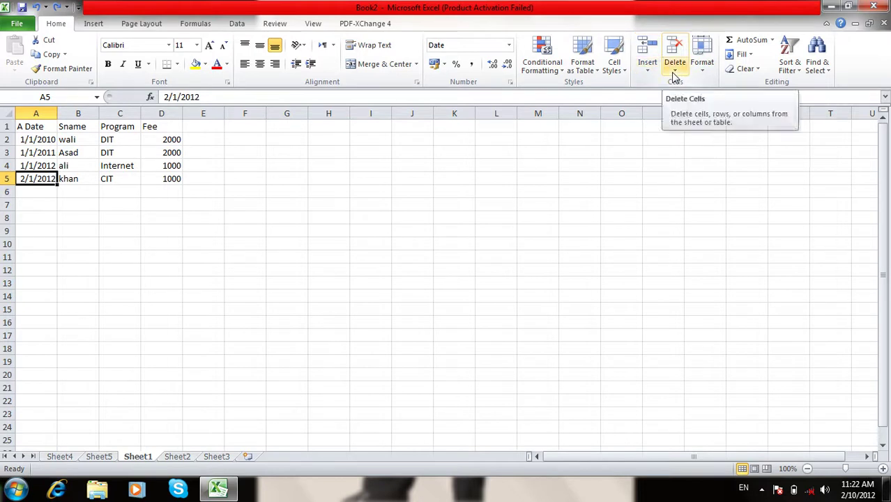
pyautogui.click(675, 72)
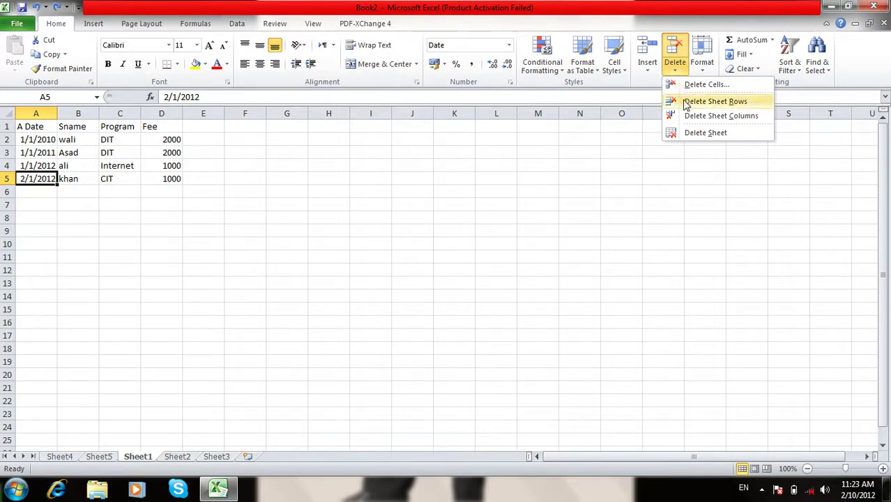
pyautogui.click(103, 153)
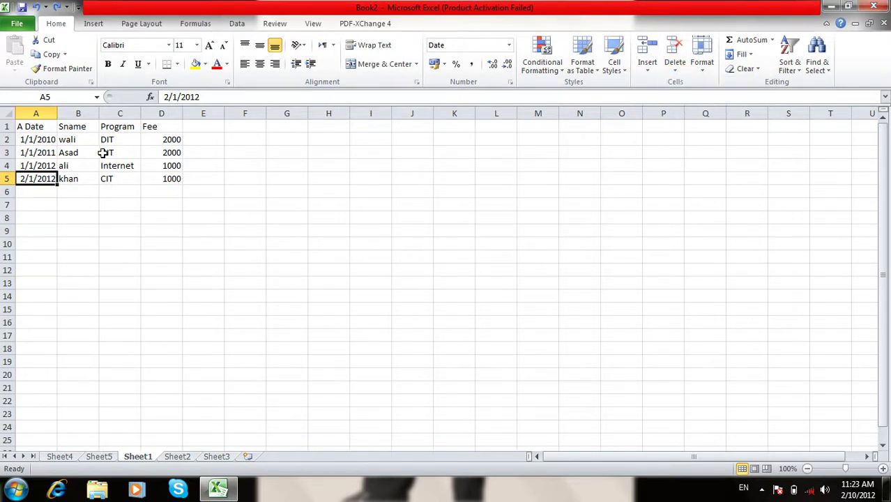
pyautogui.click(105, 153)
pyautogui.click(673, 70)
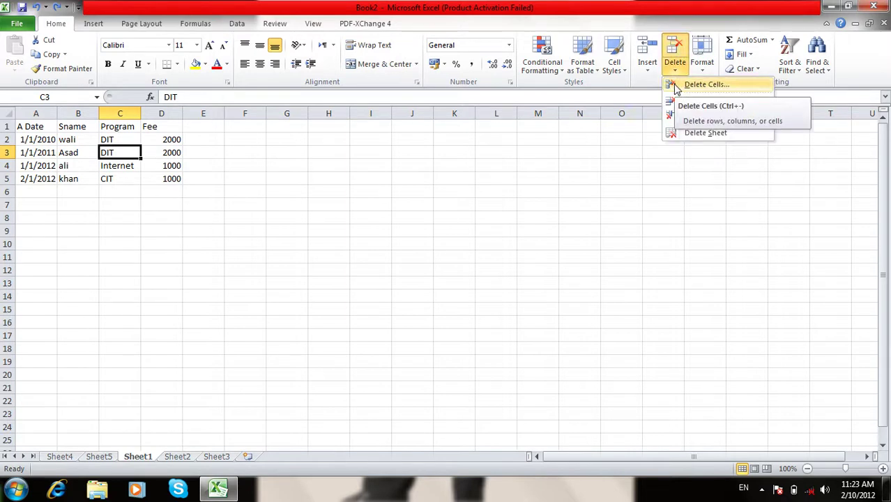
# Delete cell C3 with Shift cells left, then undo it.
pyautogui.click(706, 84)
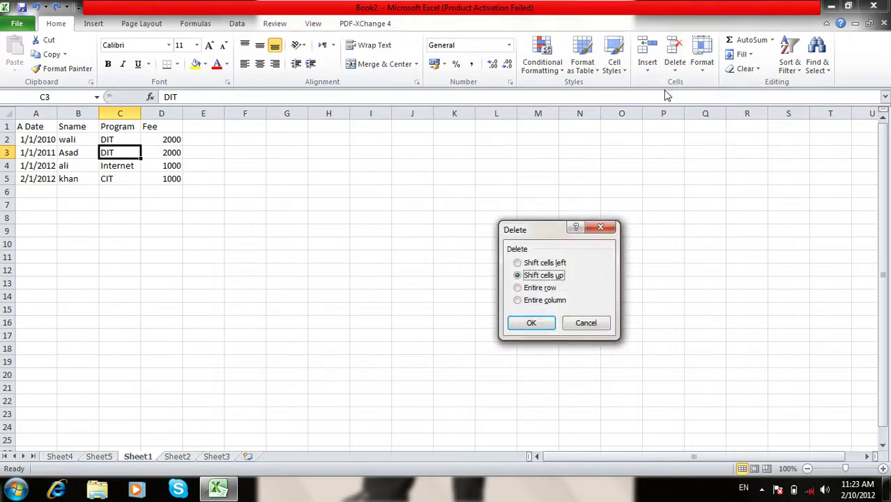
pyautogui.click(537, 263)
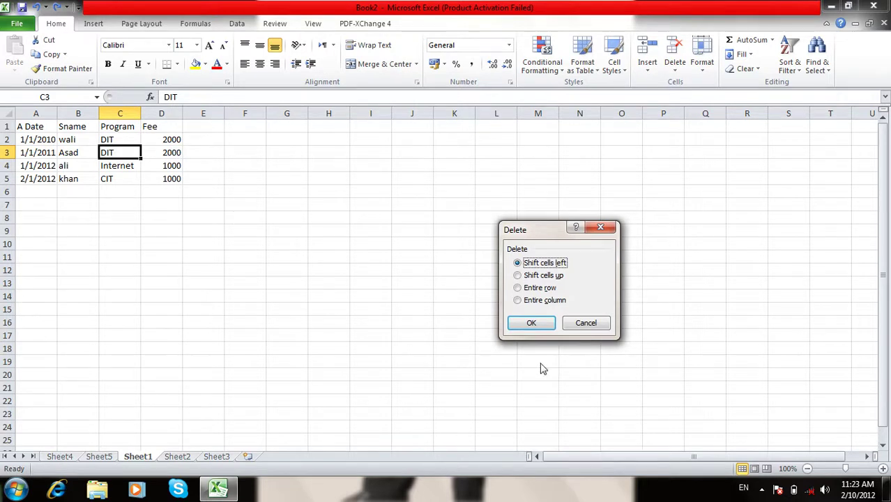
pyautogui.click(540, 326)
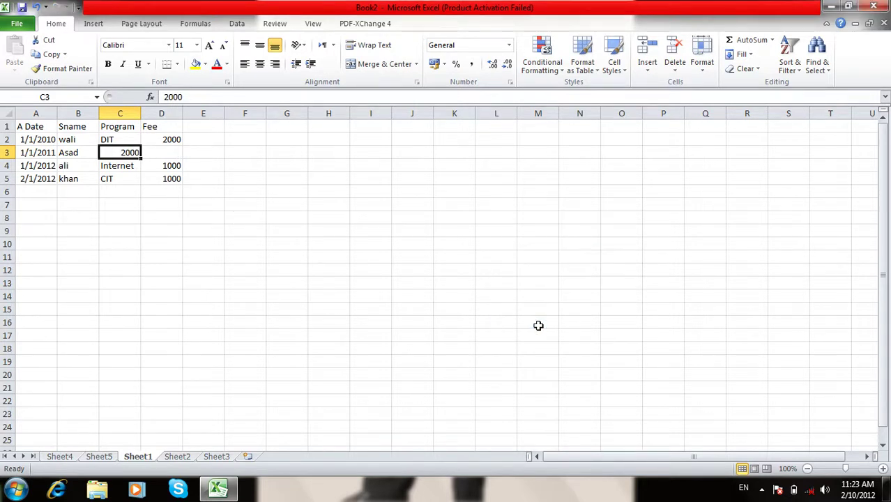
pyautogui.hotkey('ctrl', 'z')
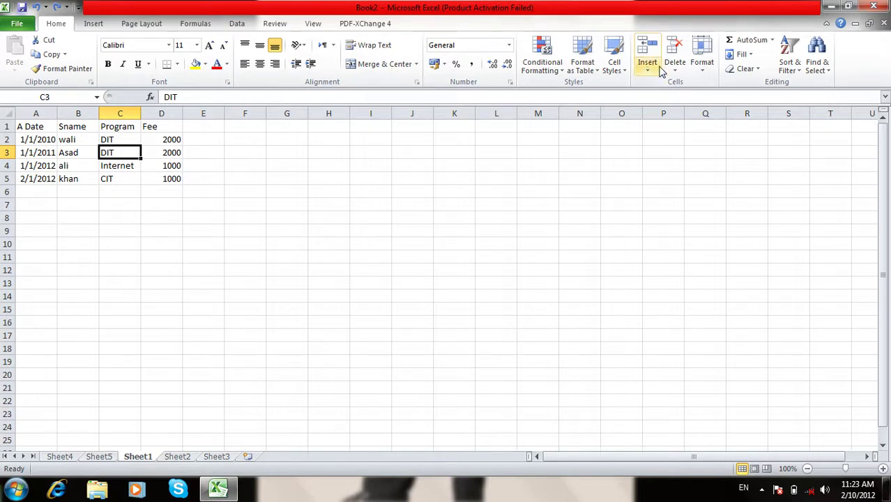
# Delete cell C3 with Shift cells up, then enter DIT in C5.
pyautogui.click(675, 70)
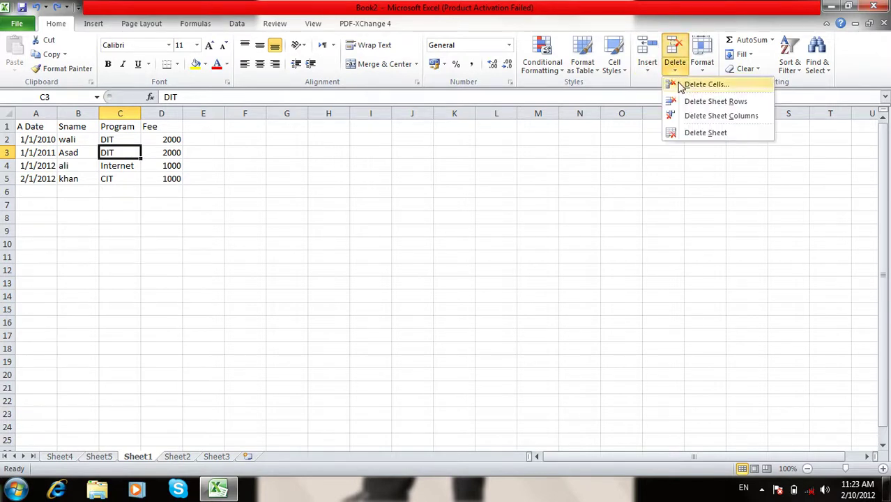
pyautogui.click(681, 85)
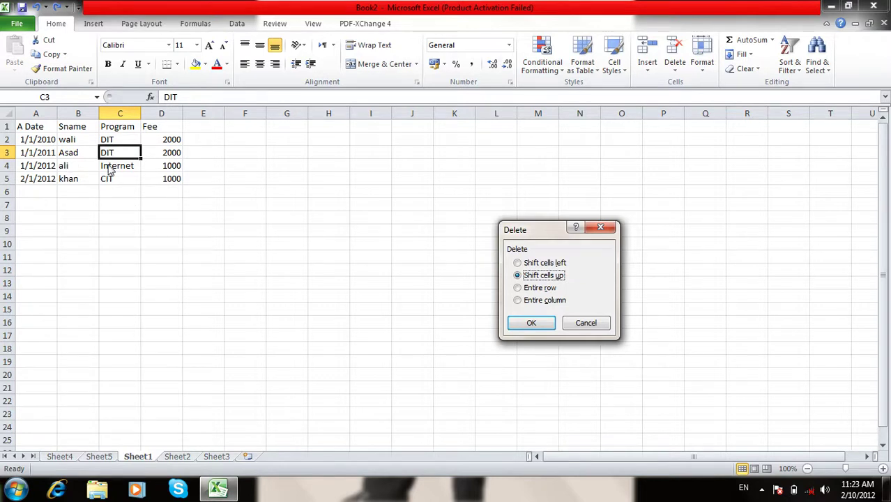
pyautogui.click(533, 324)
pyautogui.click(111, 180)
pyautogui.write('D')
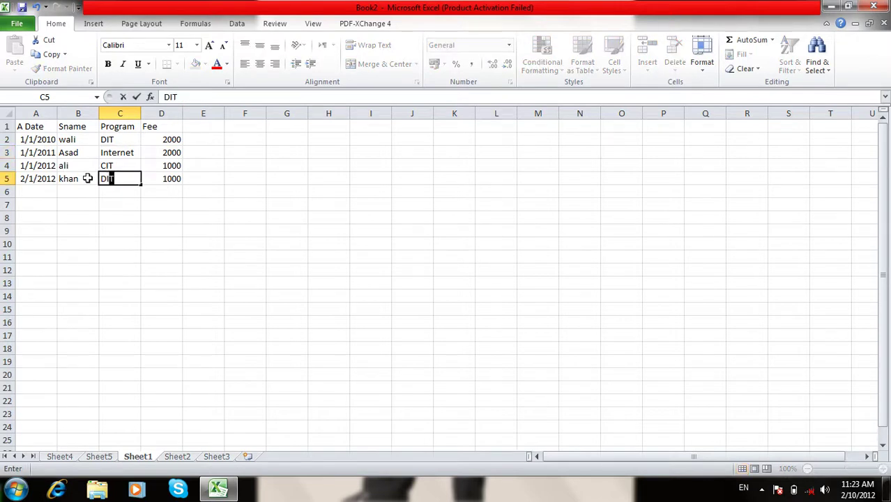
pyautogui.press('Return')
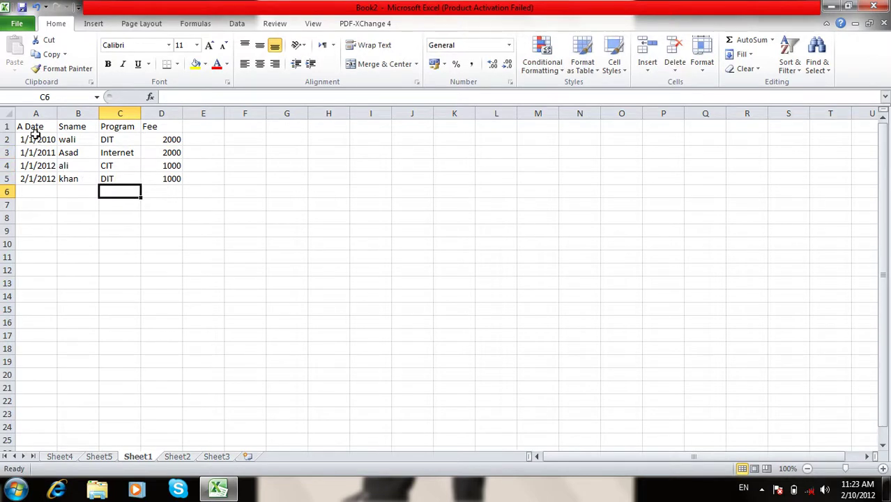
pyautogui.click(36, 139)
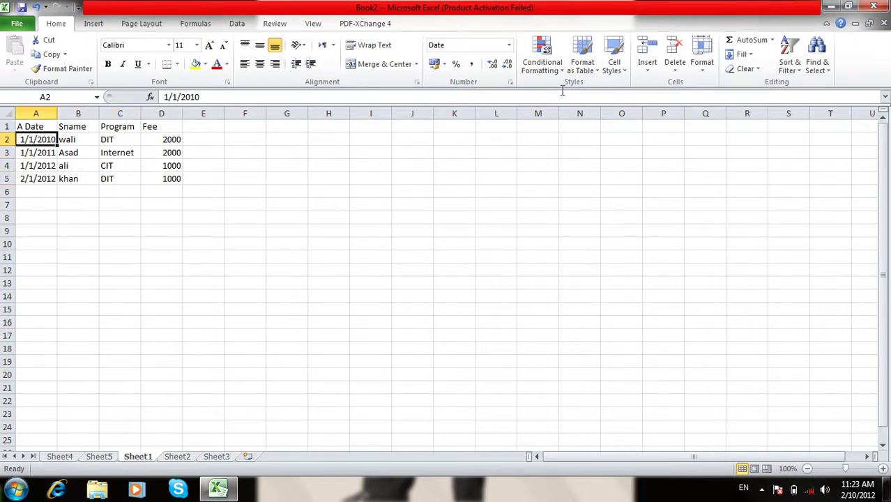
# Delete the entire Date column A via Delete Cells, then undo it.
pyautogui.click(675, 67)
pyautogui.click(705, 84)
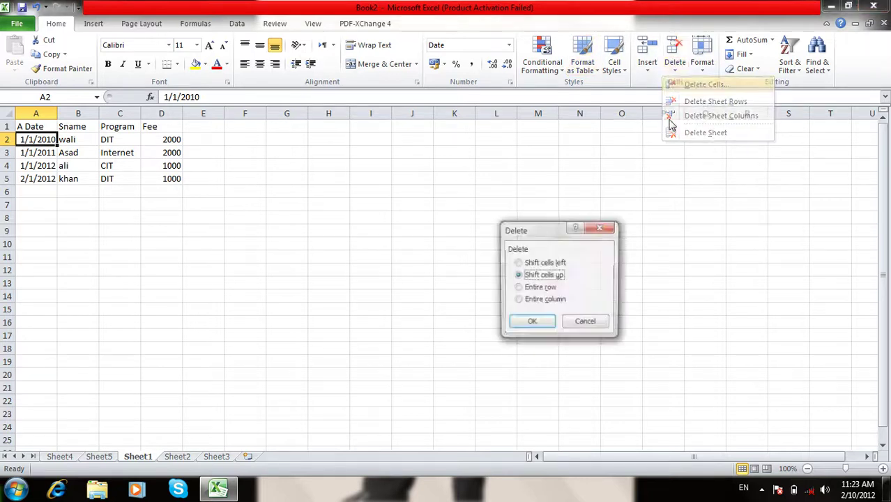
pyautogui.click(550, 300)
pyautogui.click(532, 325)
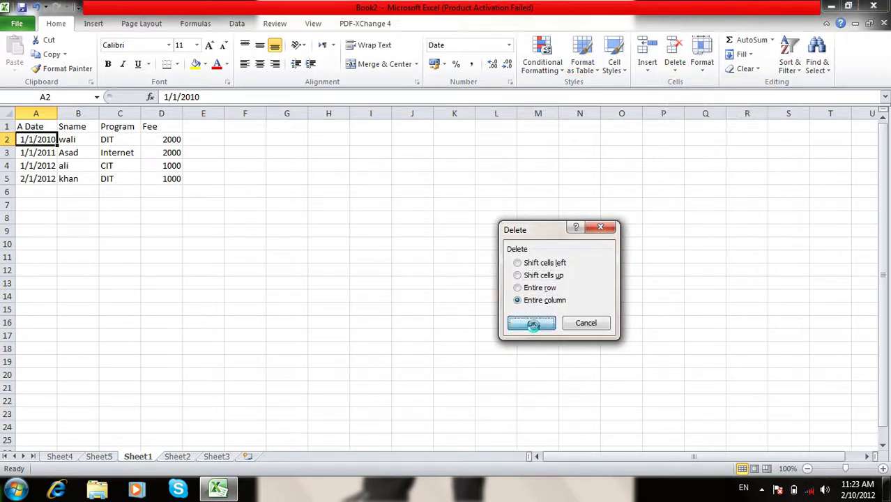
pyautogui.hotkey('ctrl', 'z')
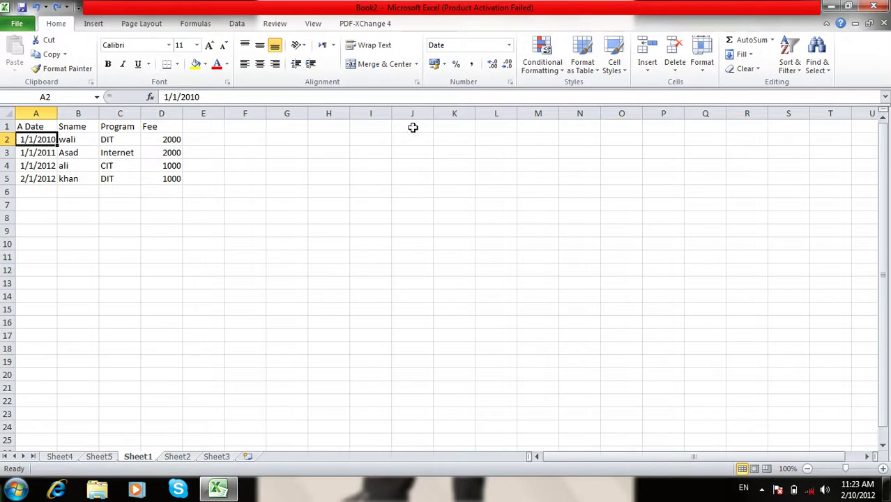
# Delete row 2 via Delete Cells Entire row and via Delete Sheet Rows, undoing each.
pyautogui.click(675, 66)
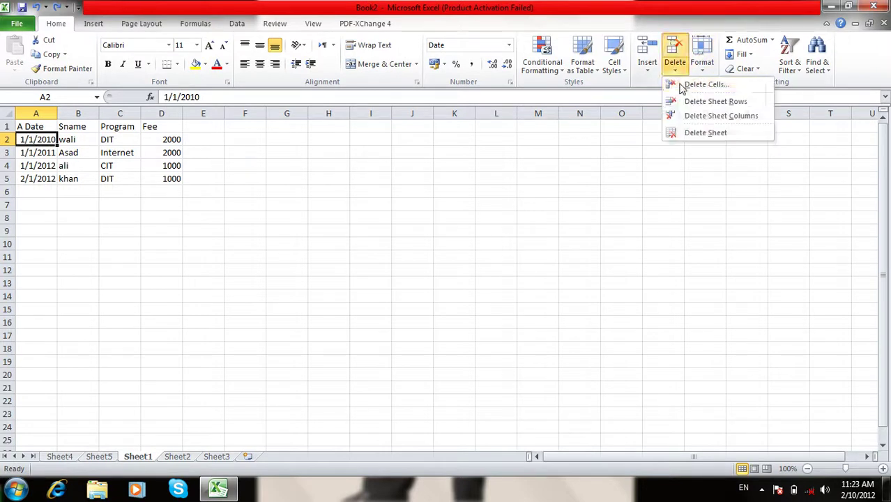
pyautogui.click(680, 84)
pyautogui.click(518, 287)
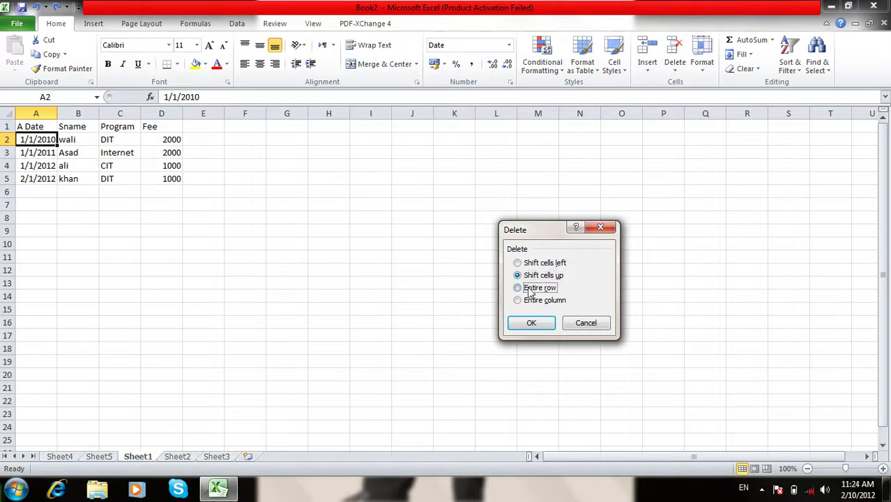
pyautogui.click(532, 323)
pyautogui.hotkey('ctrl', 'z')
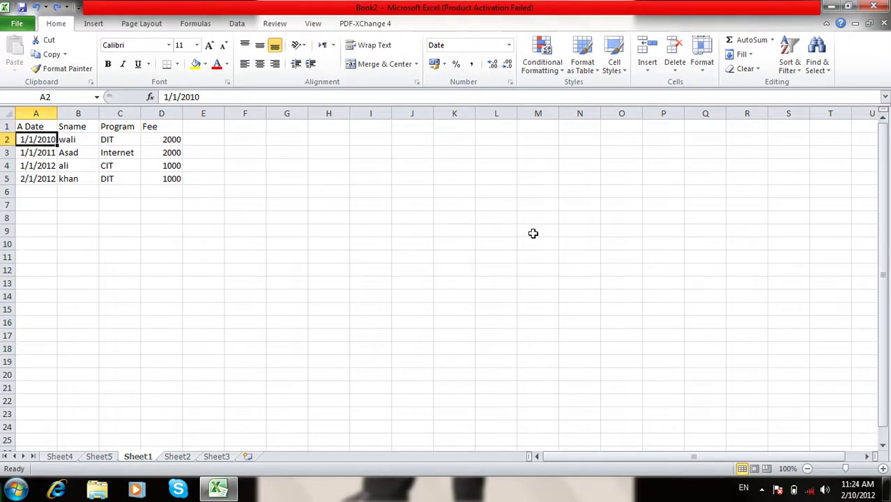
pyautogui.click(675, 72)
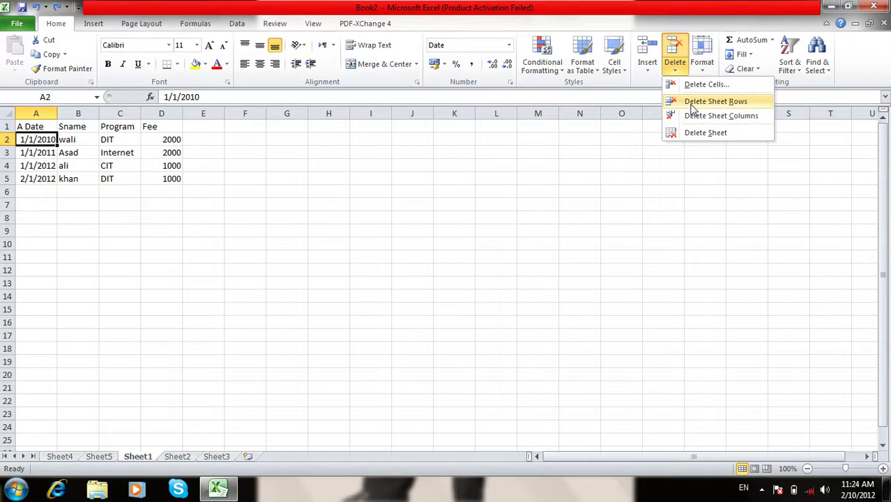
pyautogui.click(693, 102)
pyautogui.hotkey('ctrl', 'z')
# Delete column A with Delete Sheet Columns, then undo it.
pyautogui.click(680, 70)
pyautogui.click(697, 116)
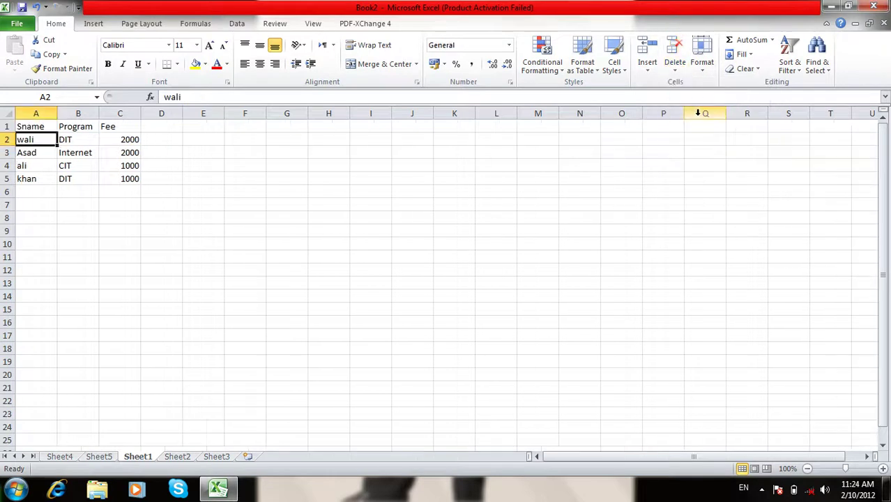
pyautogui.hotkey('ctrl', 'z')
pyautogui.click(675, 70)
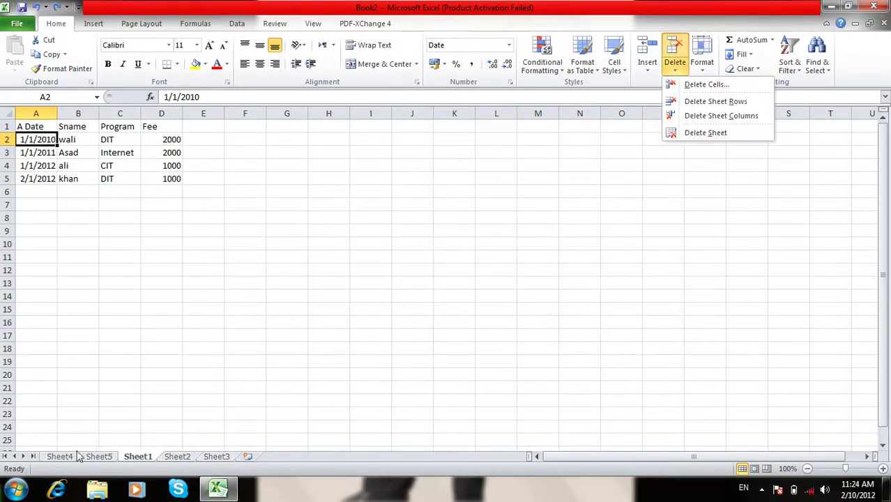
pyautogui.click(71, 459)
# Delete the blank Sheet4 after confirming the warning, then choose Delete for Sheet5.
pyautogui.click(74, 453)
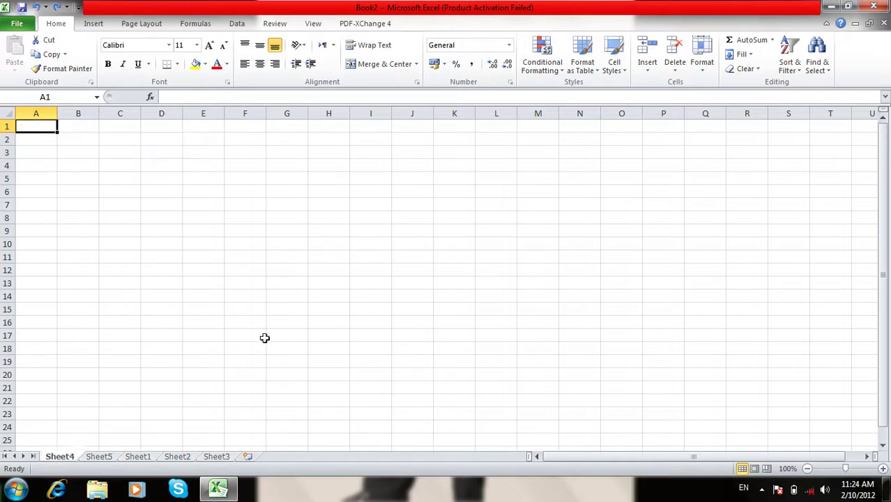
pyautogui.click(676, 72)
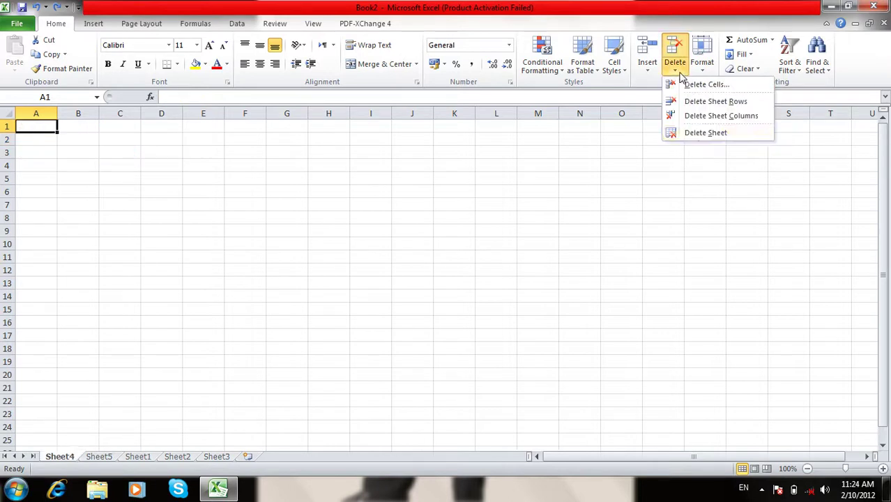
pyautogui.click(700, 134)
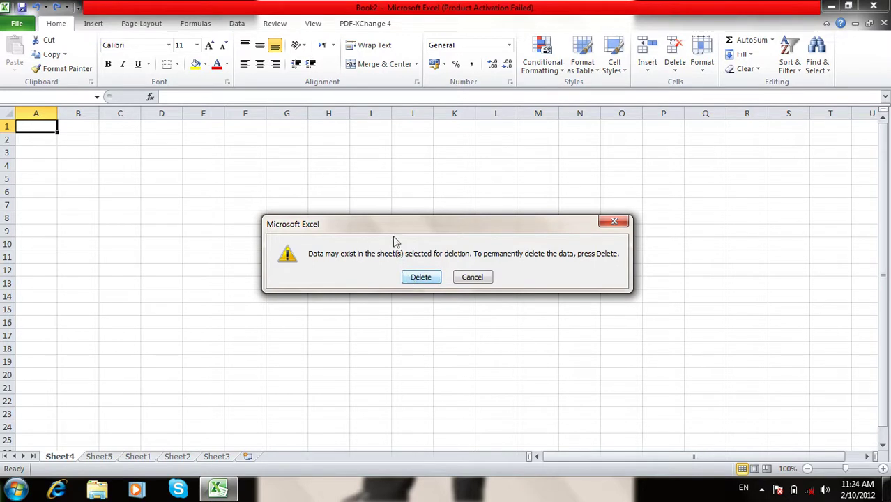
pyautogui.moveTo(395, 224); pyautogui.dragTo(402, 203)
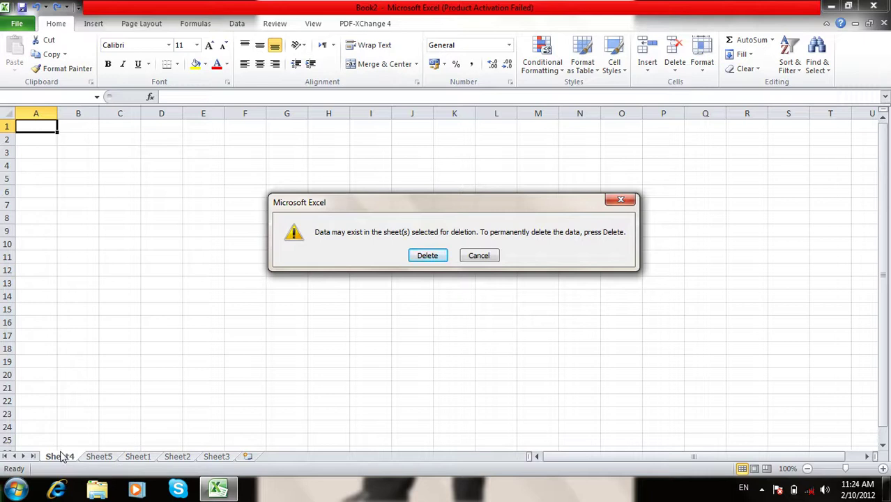
pyautogui.click(428, 256)
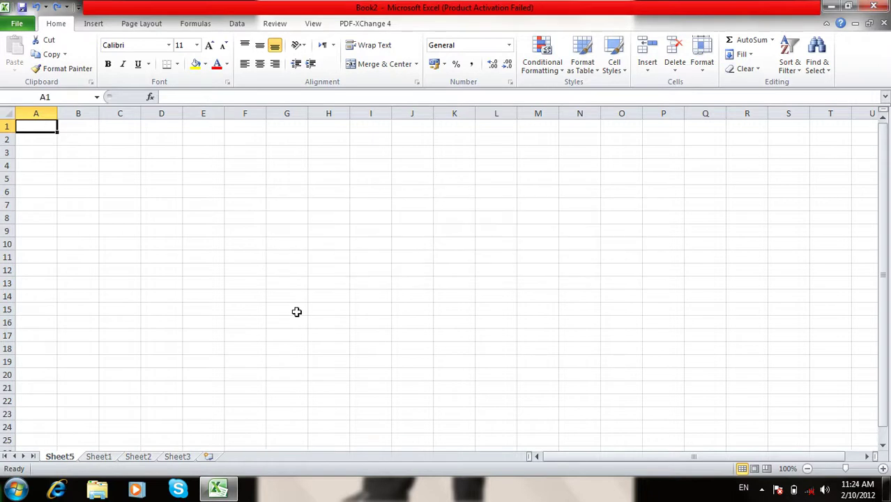
pyautogui.rightClick(58, 459)
pyautogui.click(95, 331)
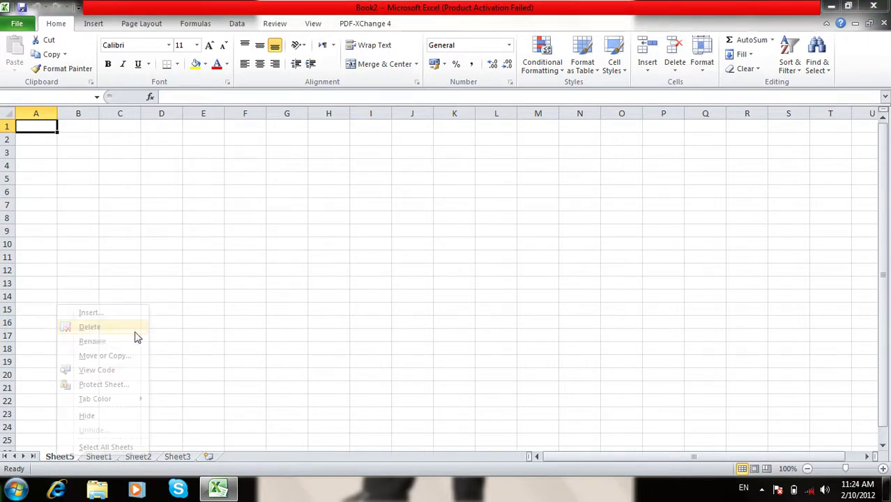
# Confirm deleting Sheet5, then select cell A2 in row 2.
pyautogui.click(426, 276)
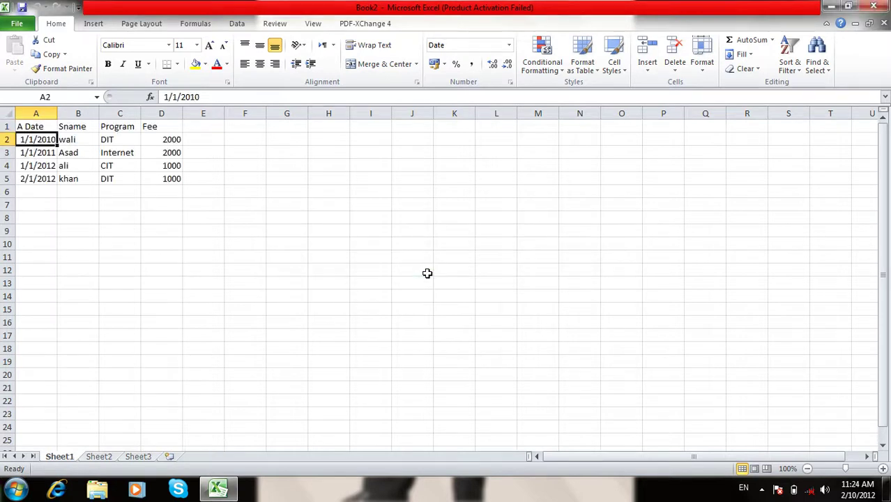
pyautogui.click(673, 72)
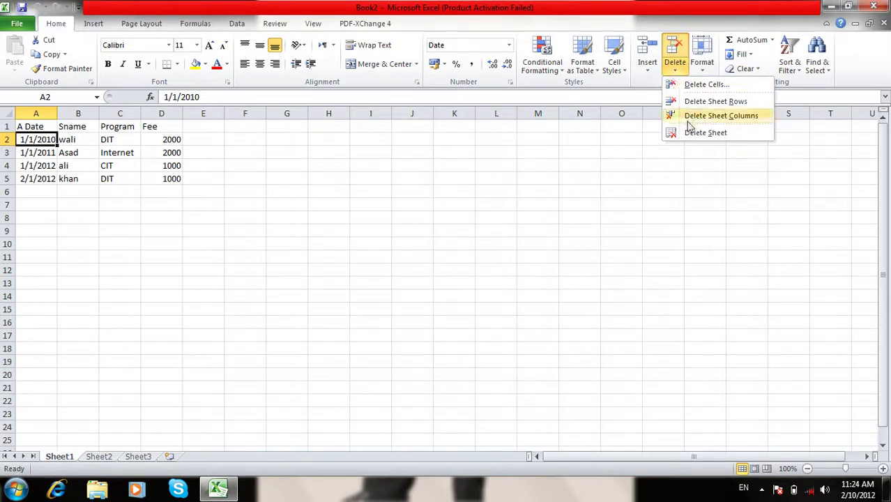
pyautogui.click(699, 66)
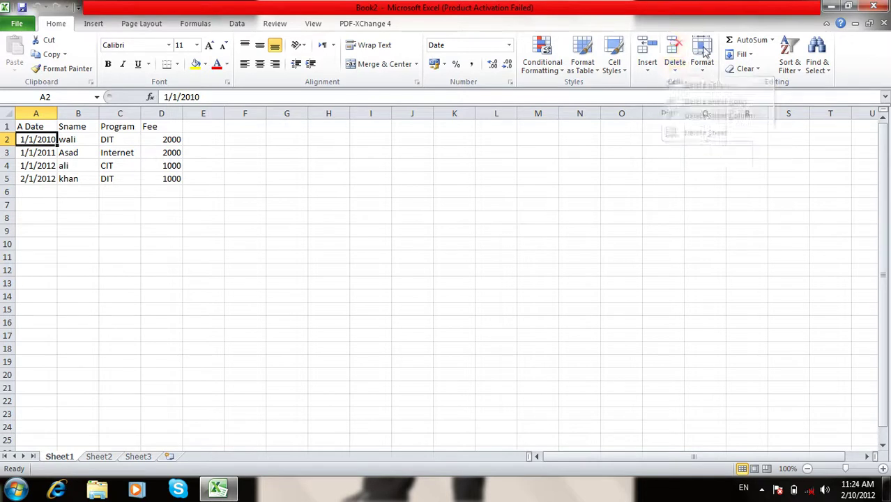
pyautogui.click(702, 68)
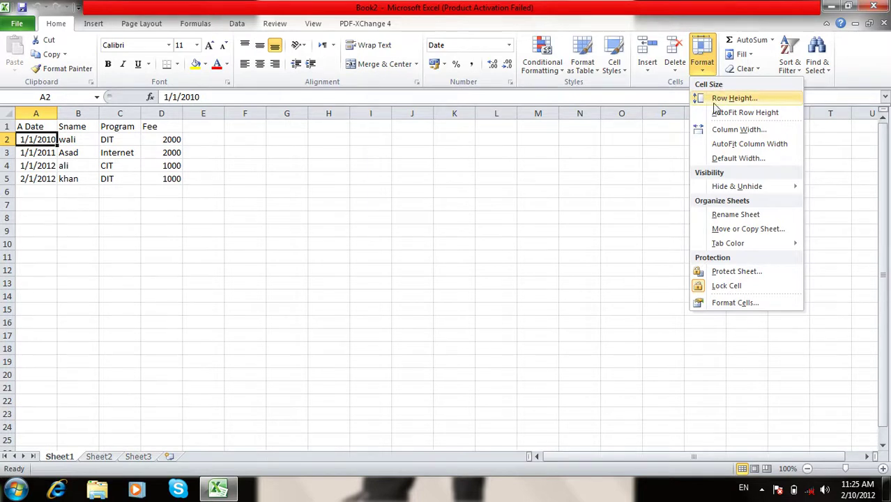
pyautogui.click(6, 140)
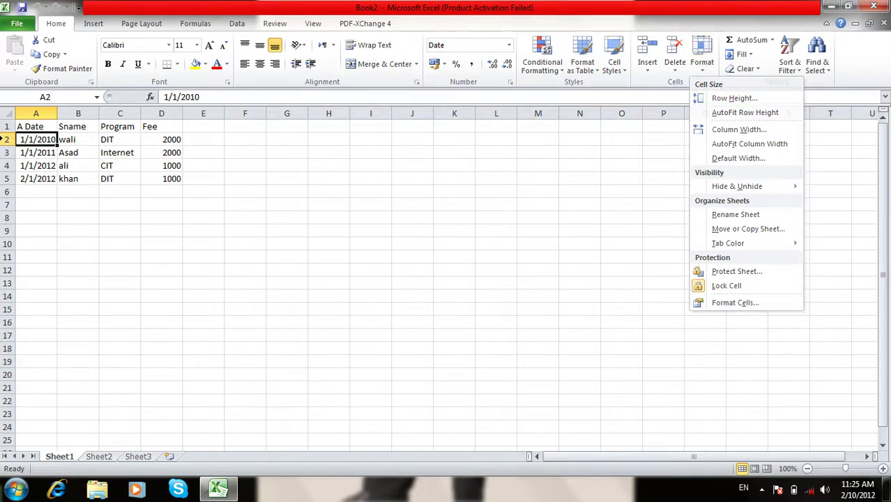
pyautogui.click(6, 140)
pyautogui.click(31, 112)
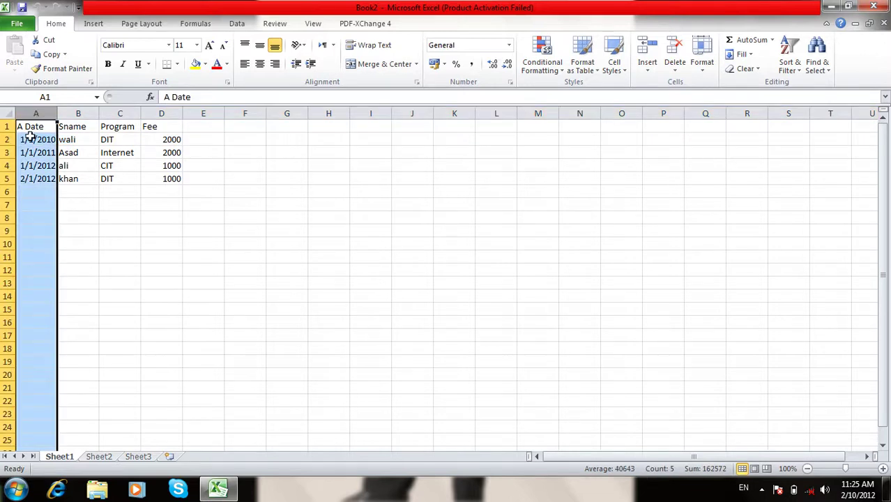
pyautogui.click(30, 139)
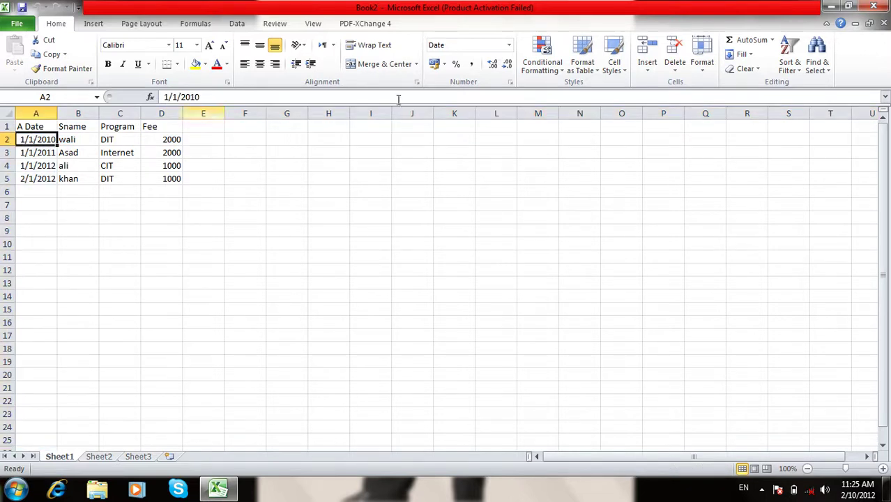
# Set row 2's height to 30, then AutoFit it back to normal height.
pyautogui.click(708, 72)
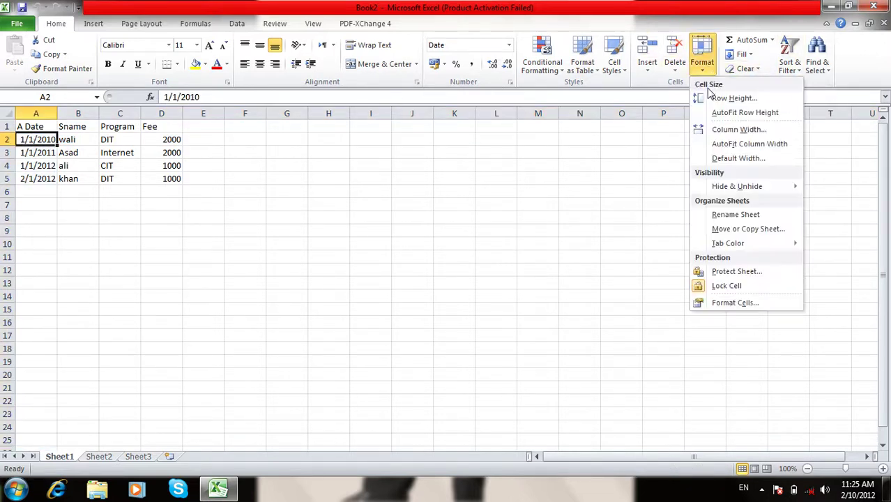
pyautogui.click(712, 98)
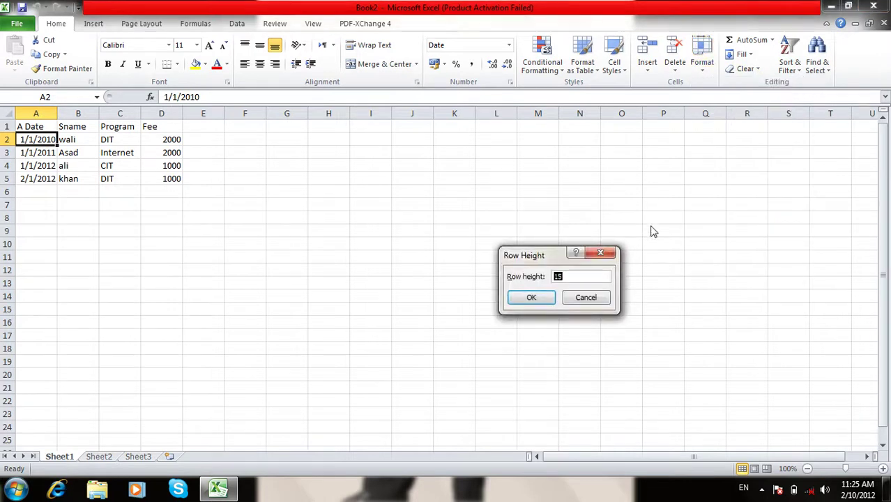
pyautogui.press('Return')
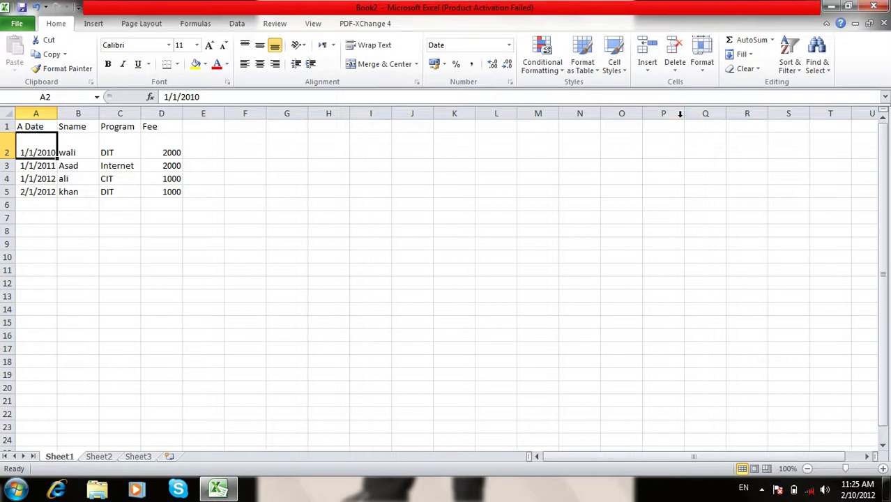
pyautogui.click(704, 70)
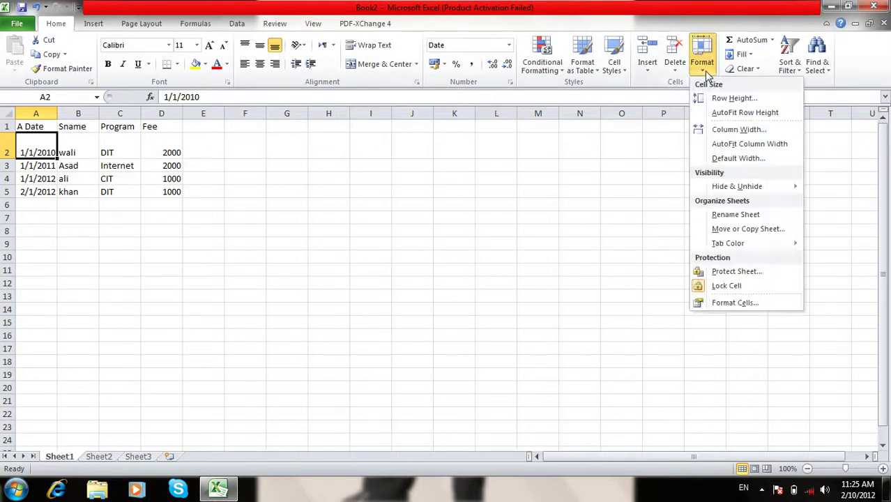
pyautogui.click(725, 115)
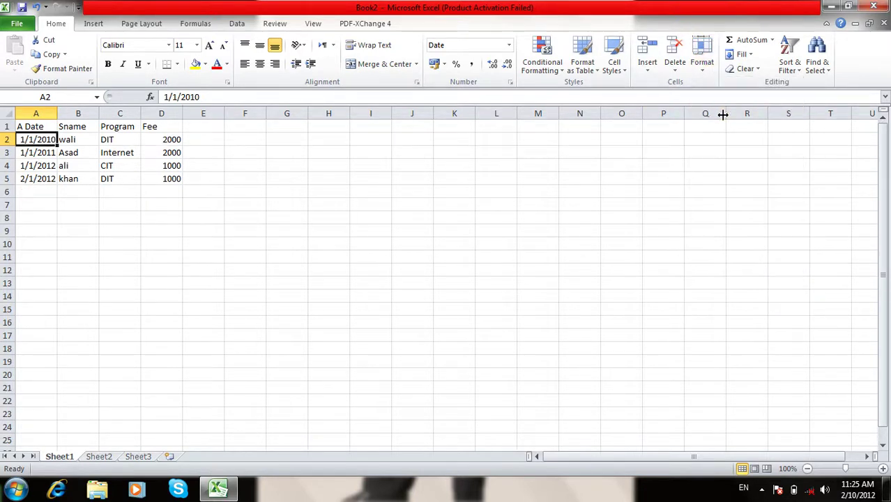
pyautogui.click(700, 70)
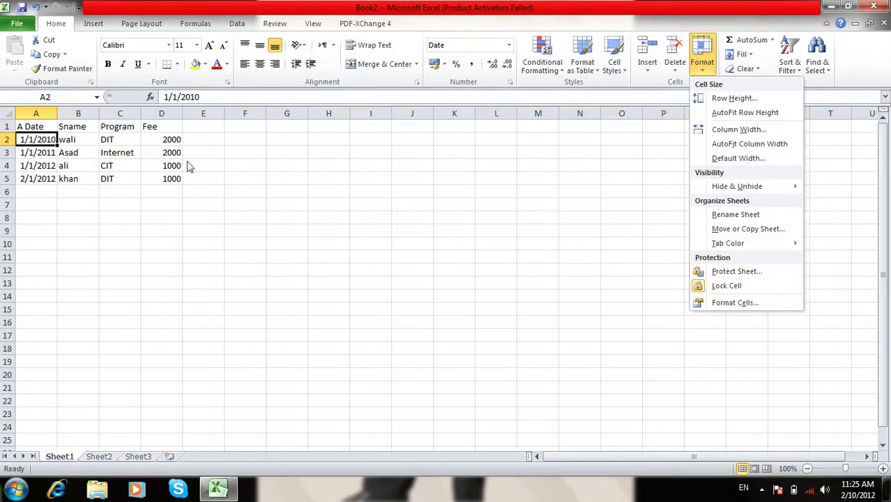
# Change column A's width from 8.43 to 30.
pyautogui.click(746, 130)
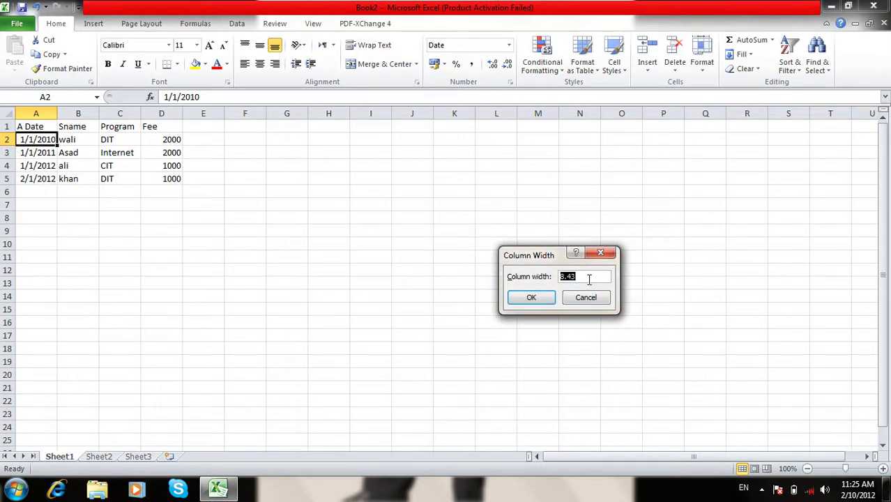
pyautogui.click(589, 279)
pyautogui.moveTo(589, 279); pyautogui.dragTo(521, 267)
pyautogui.write('30')
pyautogui.press('Return')
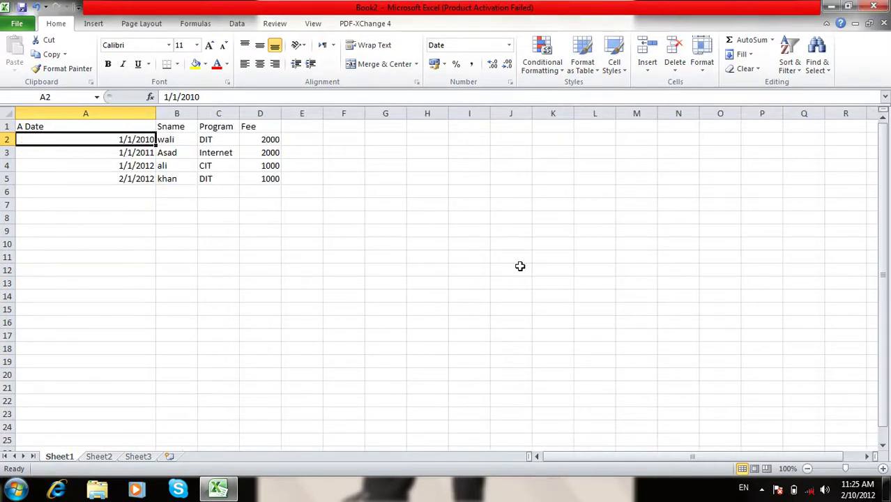
pyautogui.click(702, 56)
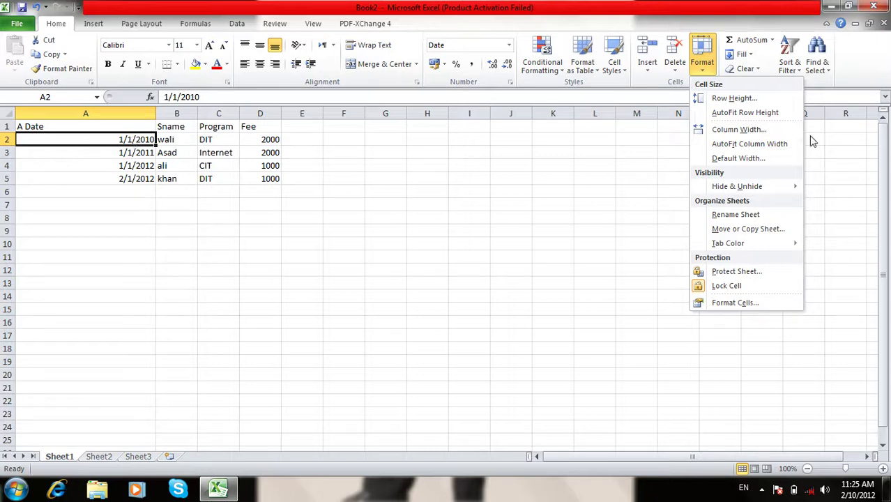
# AutoFit column A to its dates and narrow column D by dragging its border.
pyautogui.click(781, 143)
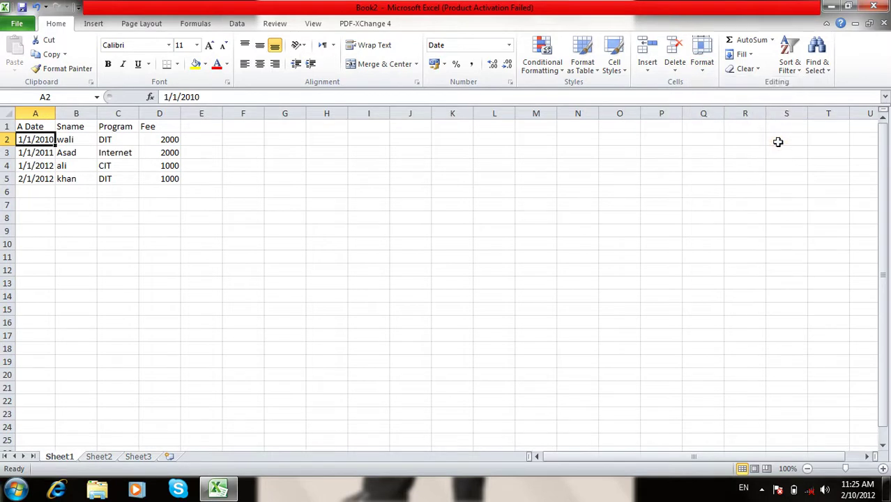
pyautogui.click(696, 70)
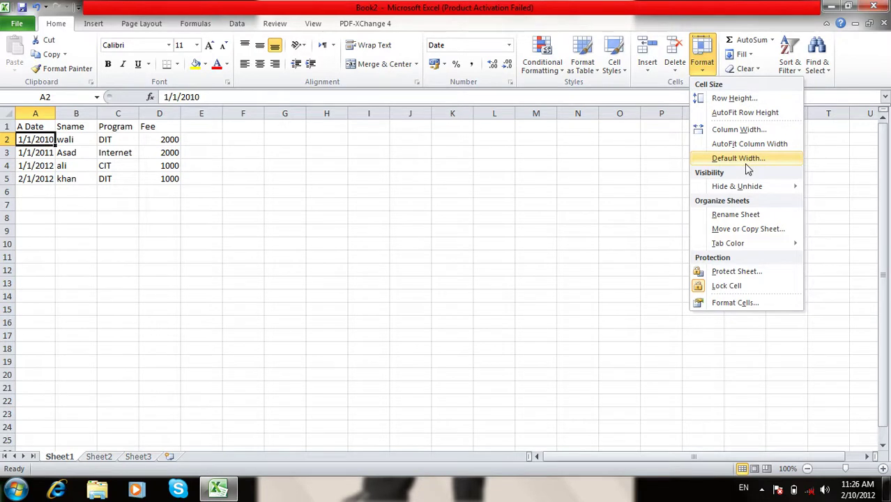
pyautogui.click(206, 113)
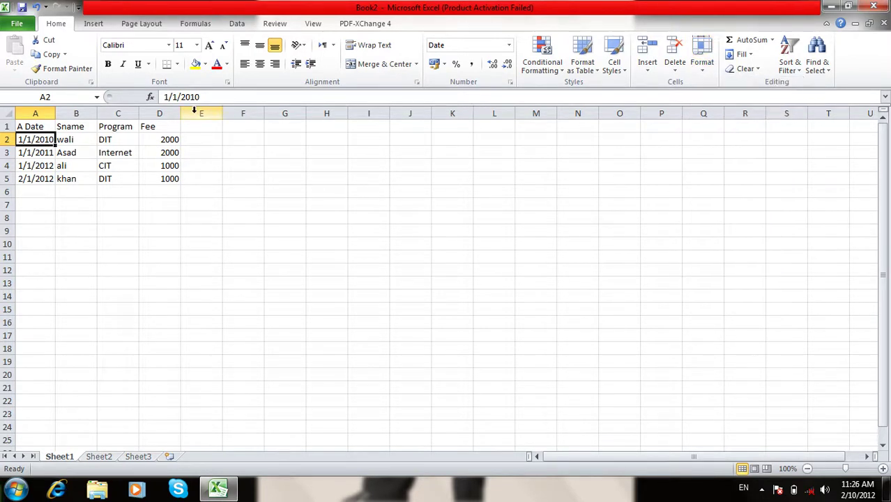
pyautogui.moveTo(181, 113); pyautogui.dragTo(161, 113)
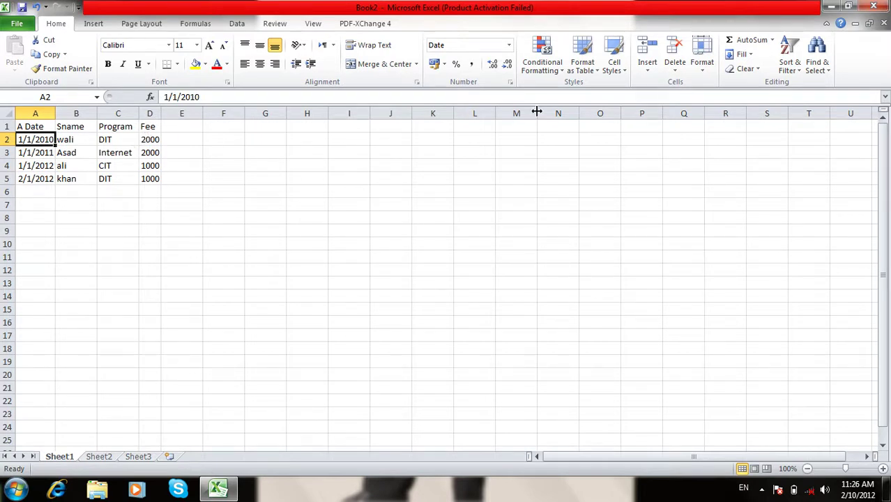
pyautogui.click(701, 62)
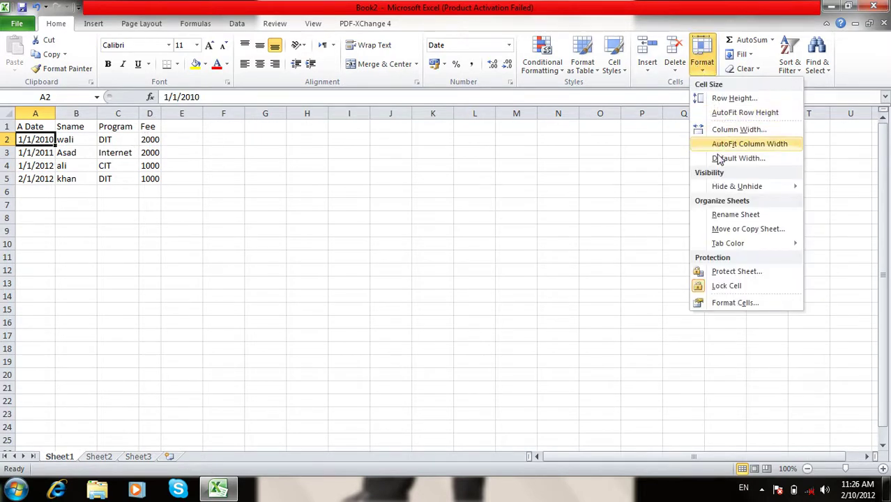
pyautogui.click(720, 159)
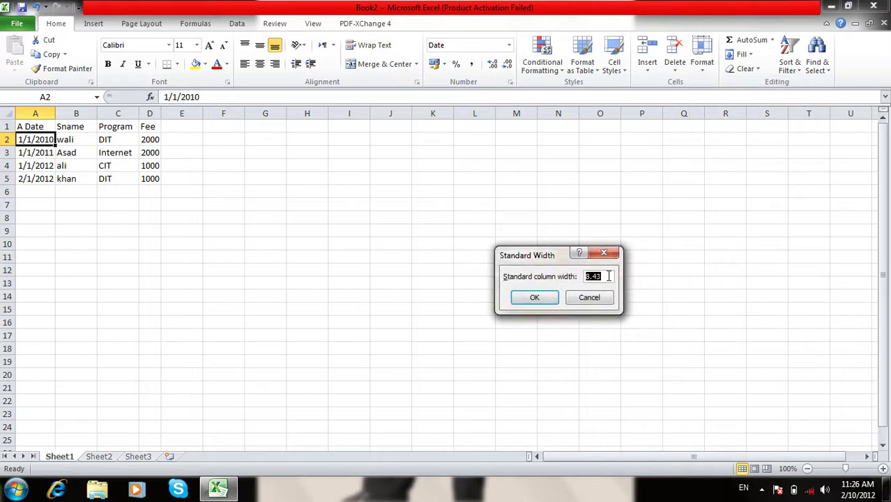
pyautogui.click(603, 301)
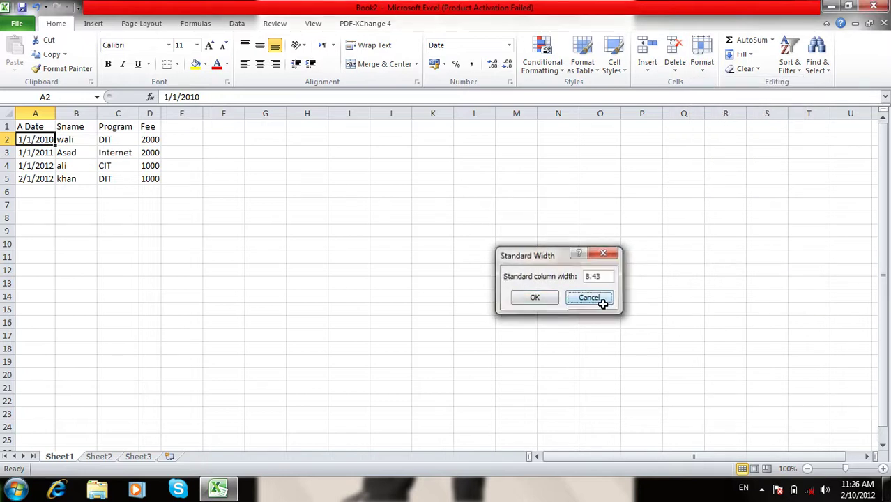
# Set the Fee column D's width back to 8.43.
pyautogui.click(146, 140)
pyautogui.click(702, 63)
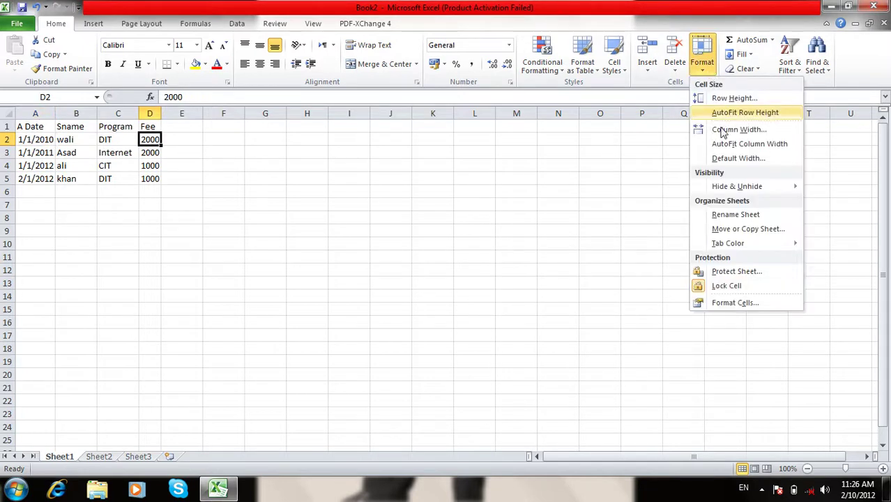
pyautogui.click(727, 132)
pyautogui.write('8.43')
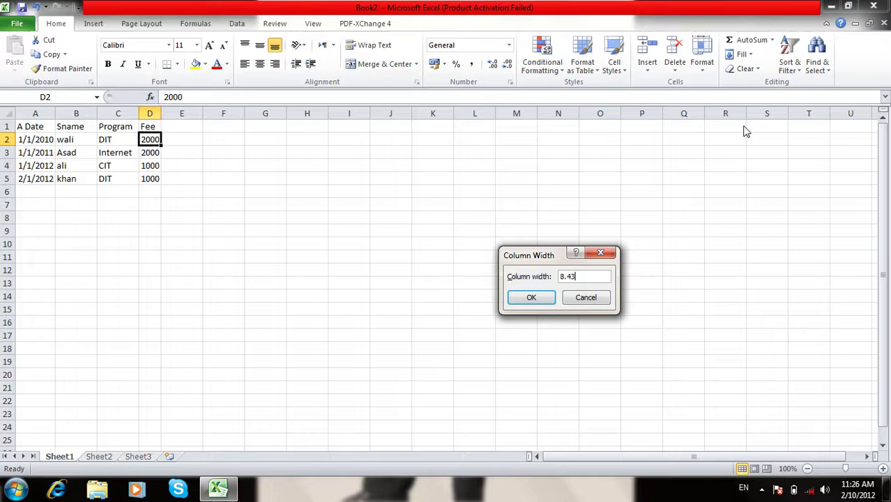
pyautogui.press('Return')
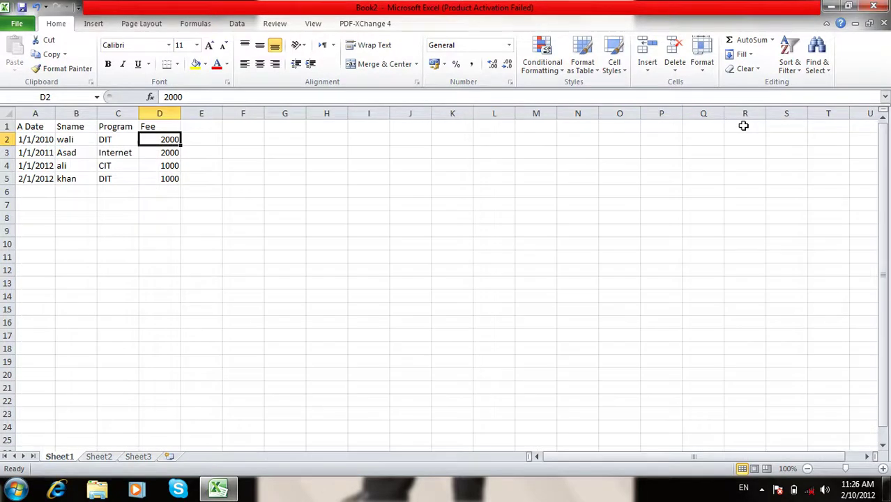
pyautogui.click(699, 74)
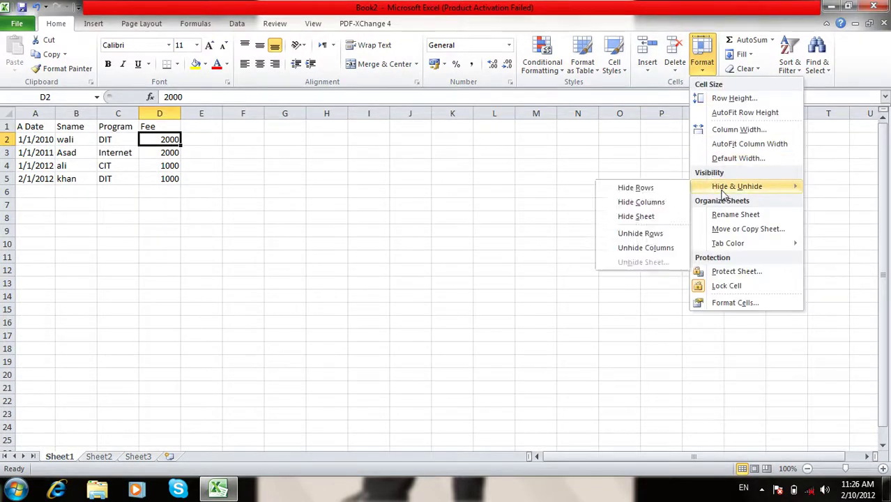
pyautogui.moveTo(736, 186)
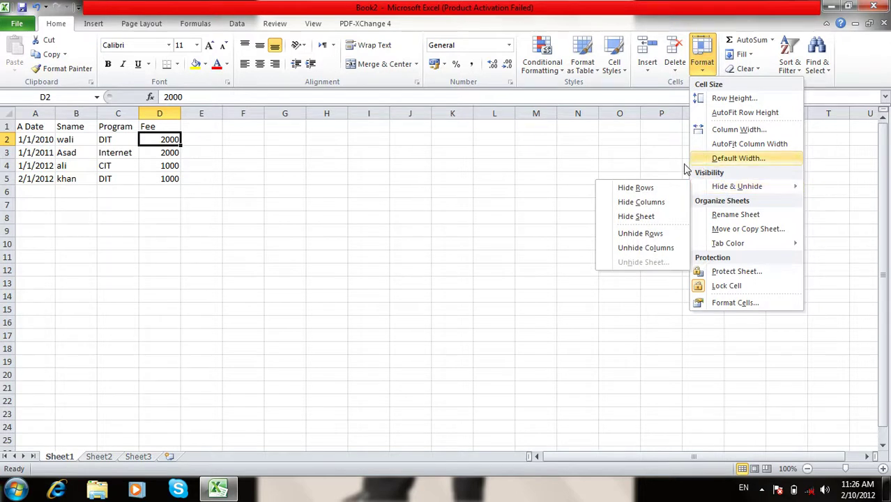
# From cell B2, hide row 2, then column B, then Sheet1 itself.
pyautogui.click(66, 140)
pyautogui.click(66, 140)
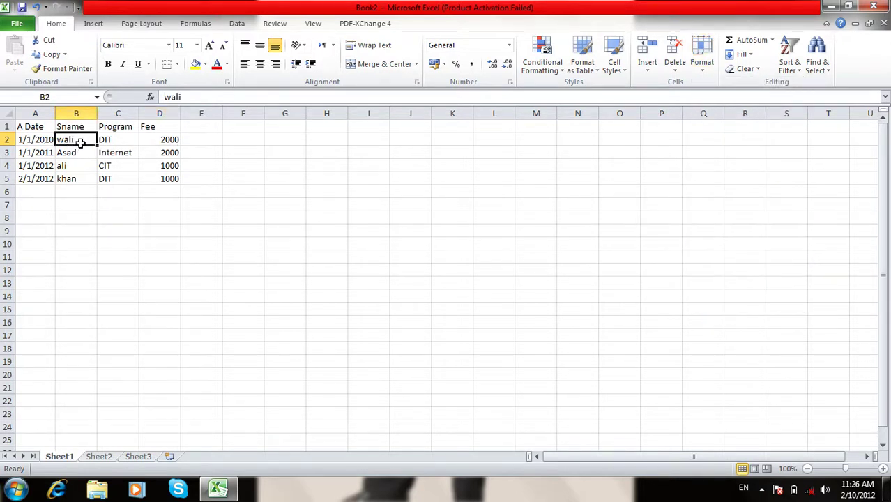
pyautogui.click(701, 55)
pyautogui.moveTo(737, 186)
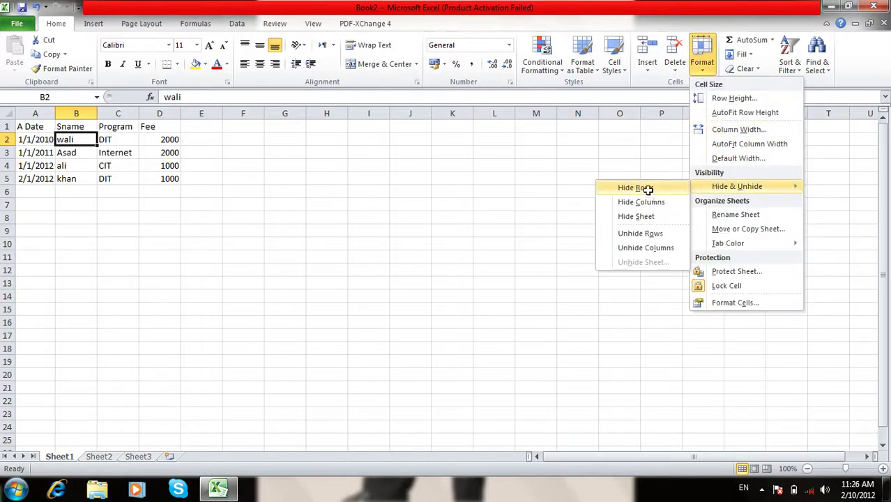
pyautogui.click(647, 190)
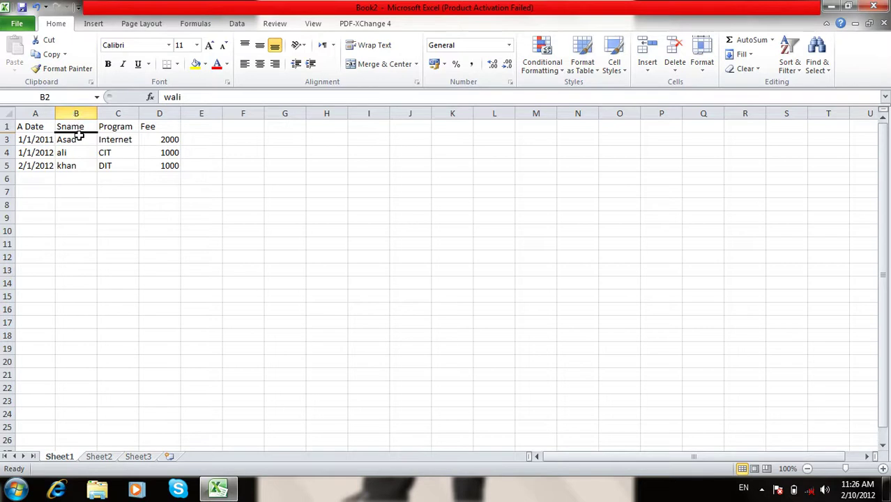
pyautogui.click(701, 67)
pyautogui.moveTo(737, 186)
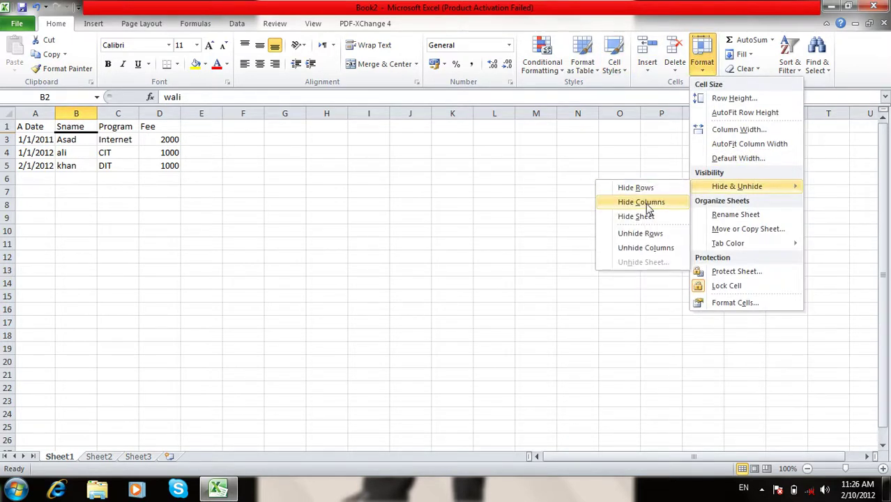
pyautogui.click(645, 203)
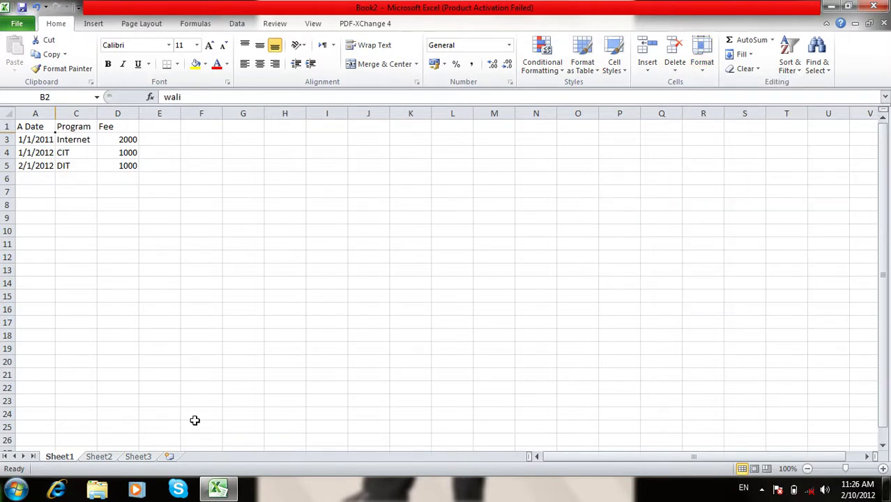
pyautogui.click(703, 62)
pyautogui.moveTo(737, 186)
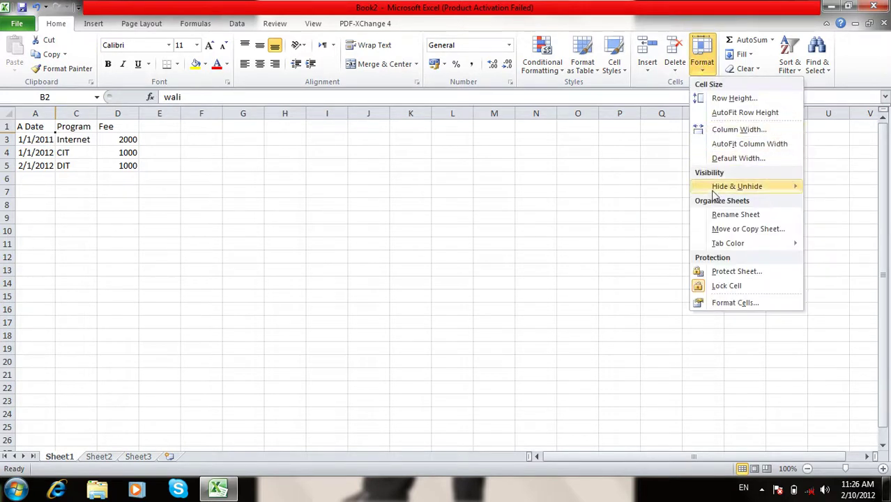
pyautogui.click(642, 219)
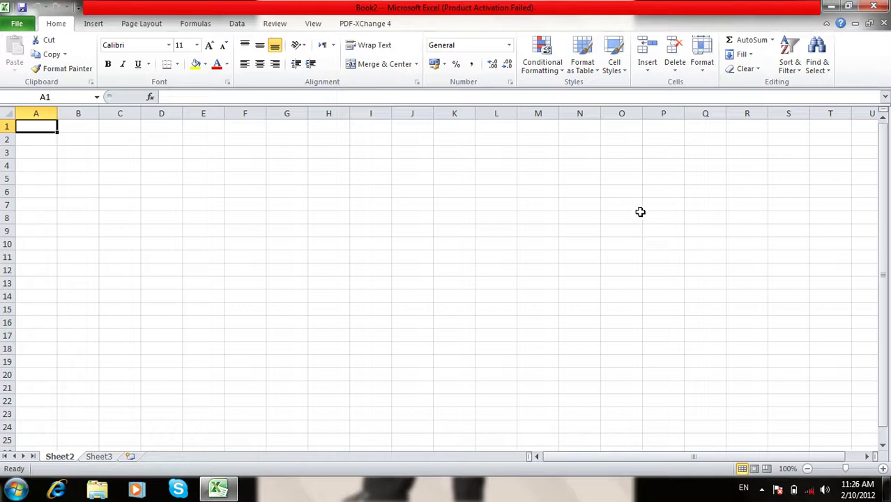
# Unhide Sheet1, then unhide the Sname column B and row 2.
pyautogui.click(702, 62)
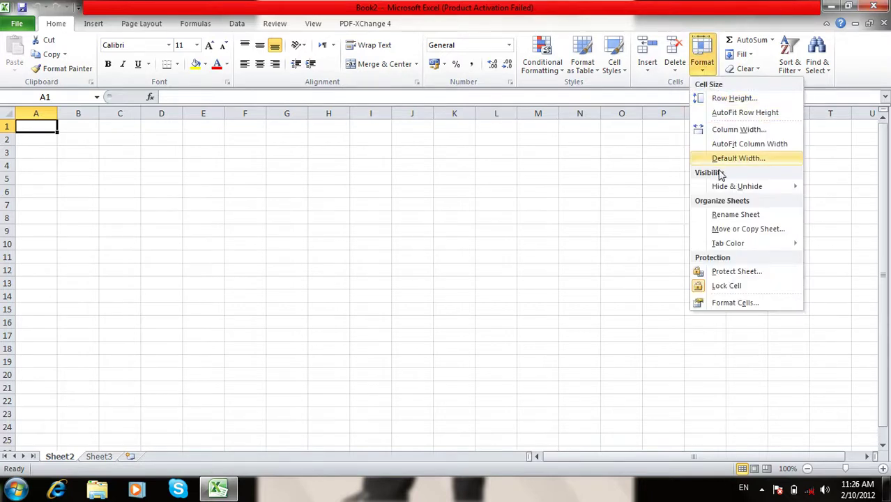
pyautogui.moveTo(737, 186)
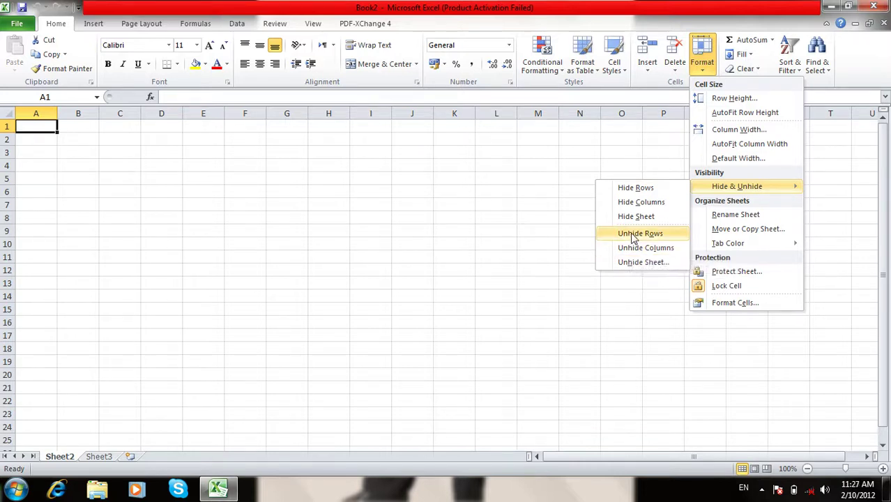
pyautogui.click(634, 264)
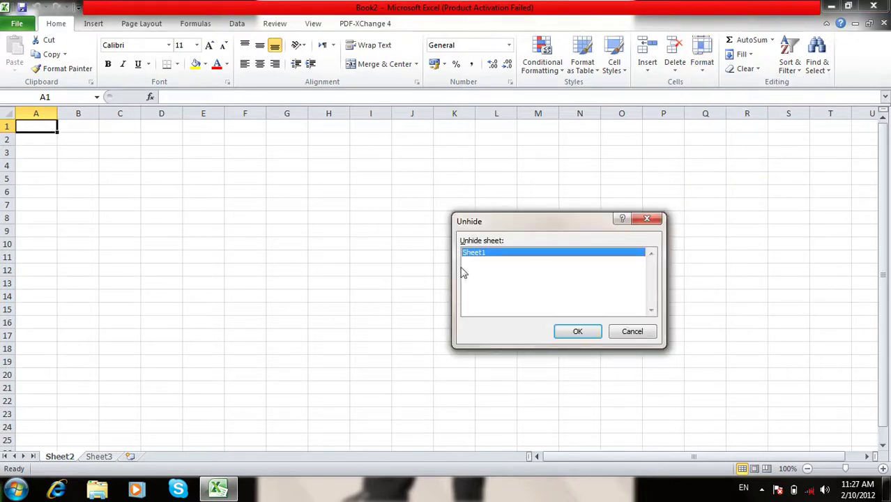
pyautogui.click(564, 329)
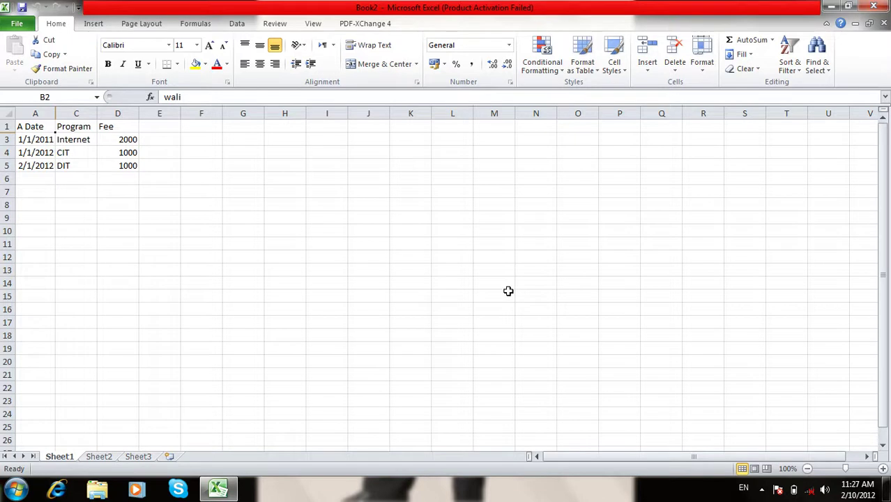
pyautogui.click(702, 78)
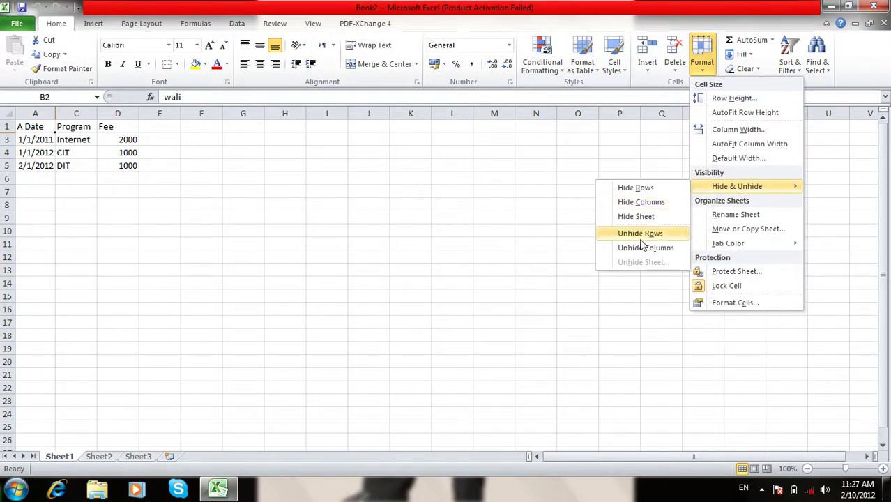
pyautogui.click(640, 249)
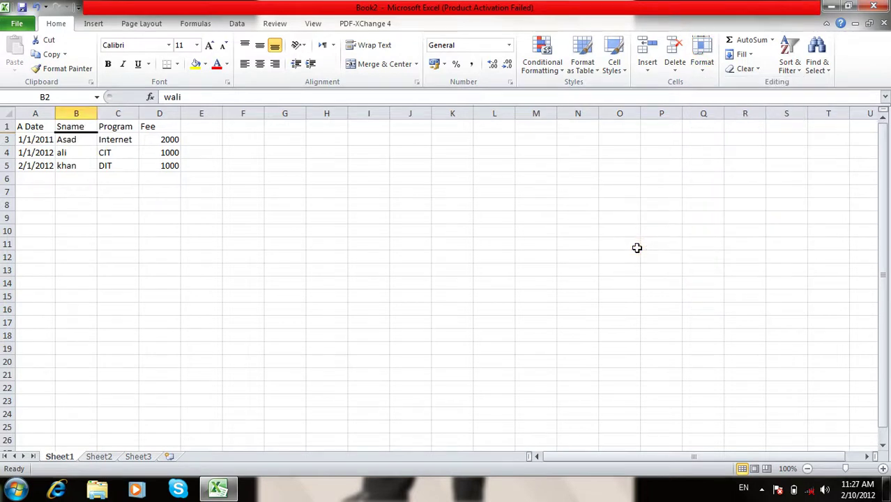
pyautogui.click(701, 68)
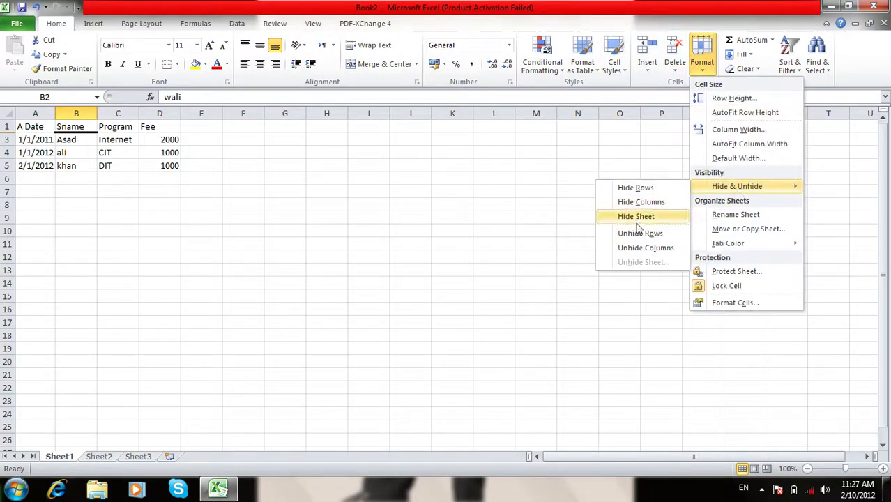
pyautogui.click(636, 232)
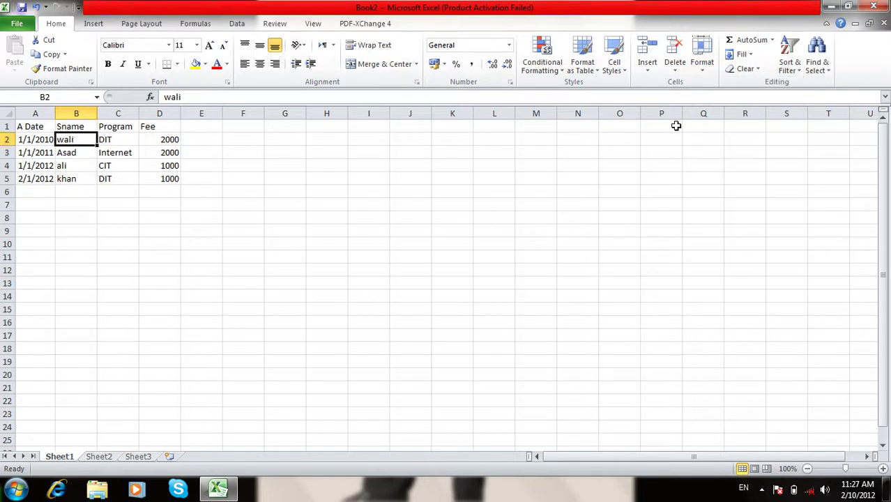
# Rename Sheet1 to '2012 Student Record' through Format > Rename Sheet.
pyautogui.click(706, 67)
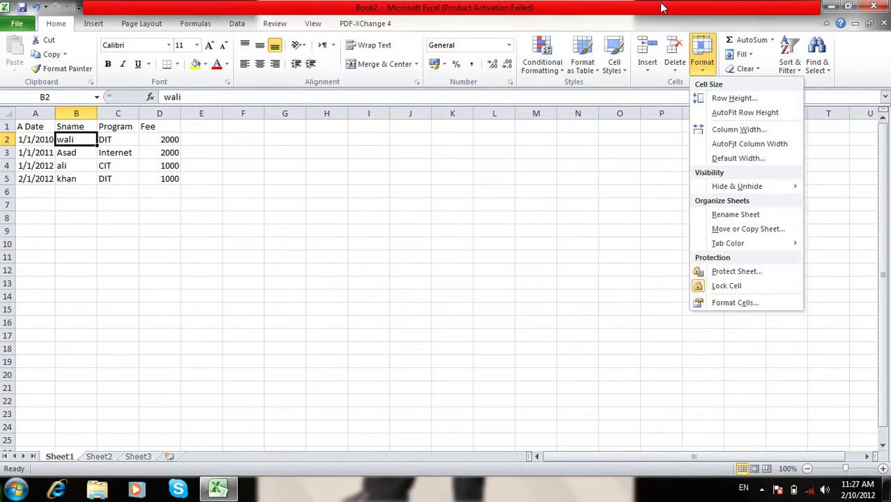
pyautogui.click(711, 216)
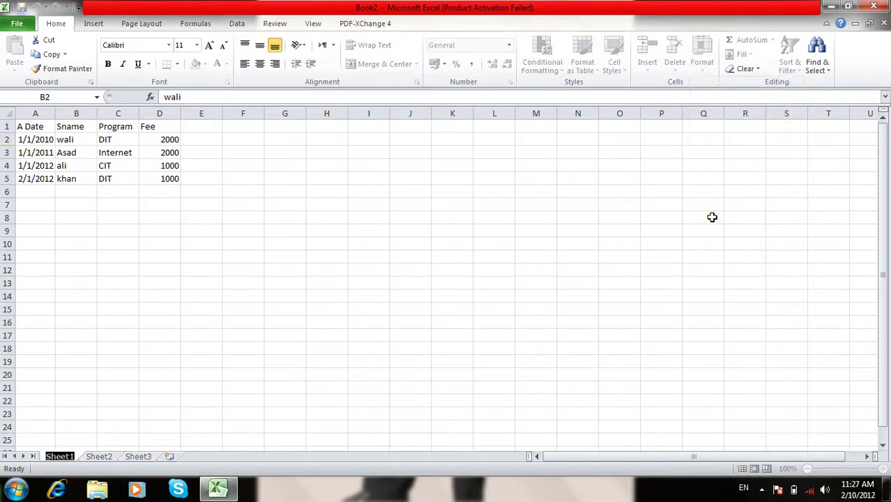
pyautogui.write('2012 Student Record')
pyautogui.press('Return')
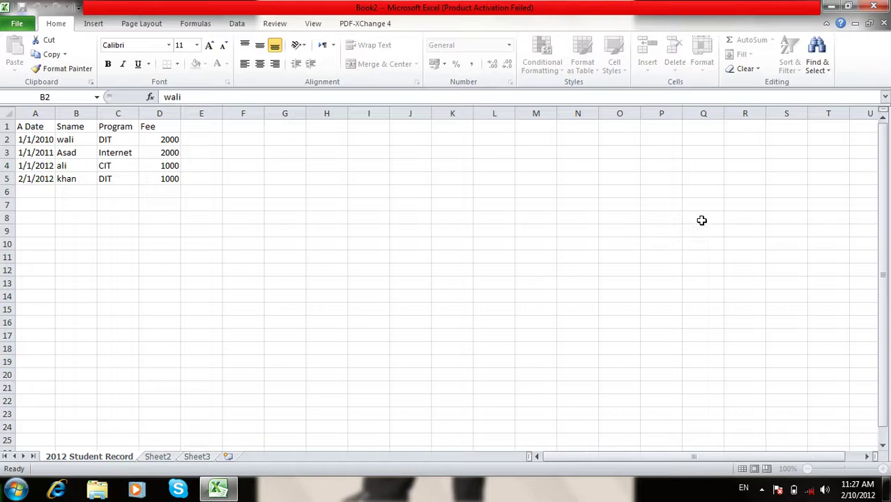
pyautogui.click(194, 230)
pyautogui.click(134, 205)
# Duplicate the 2012 Student Record sheet using Move or Copy with Create a copy ticked.
pyautogui.click(705, 70)
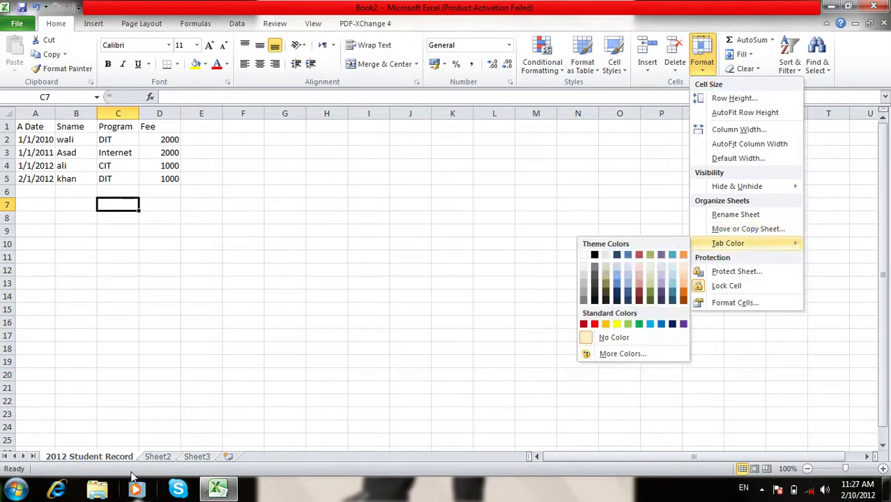
pyautogui.moveTo(728, 242)
pyautogui.click(717, 233)
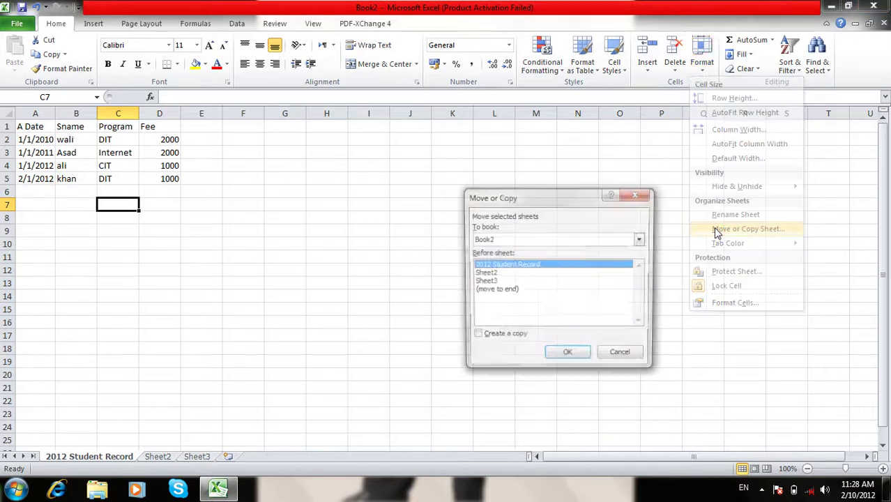
pyautogui.click(502, 339)
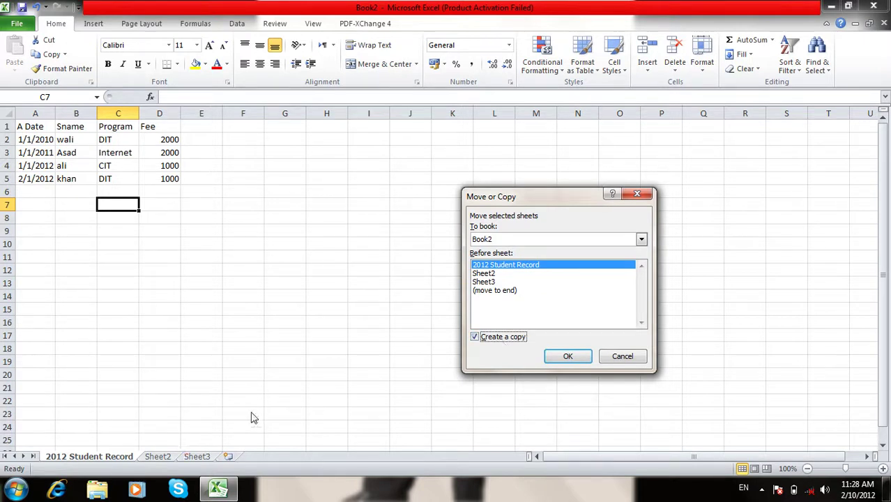
pyautogui.click(575, 362)
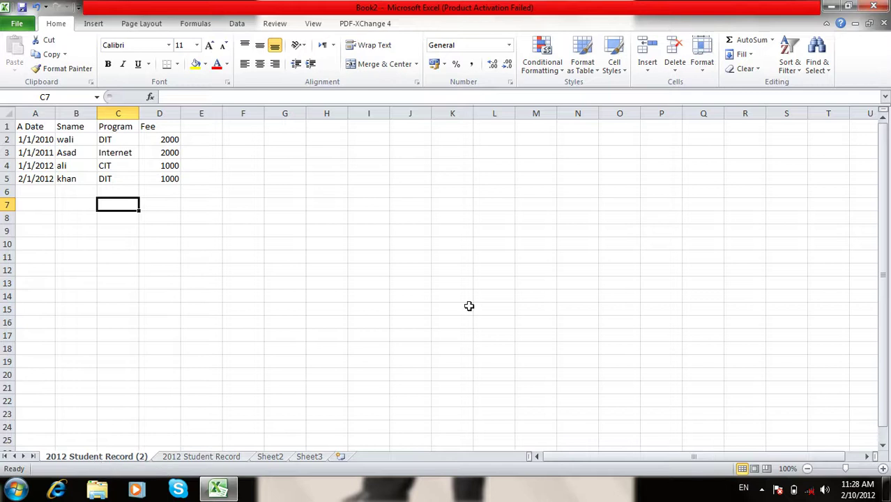
# Move the copied sheet to the end of the workbook with (move to end).
pyautogui.click(703, 70)
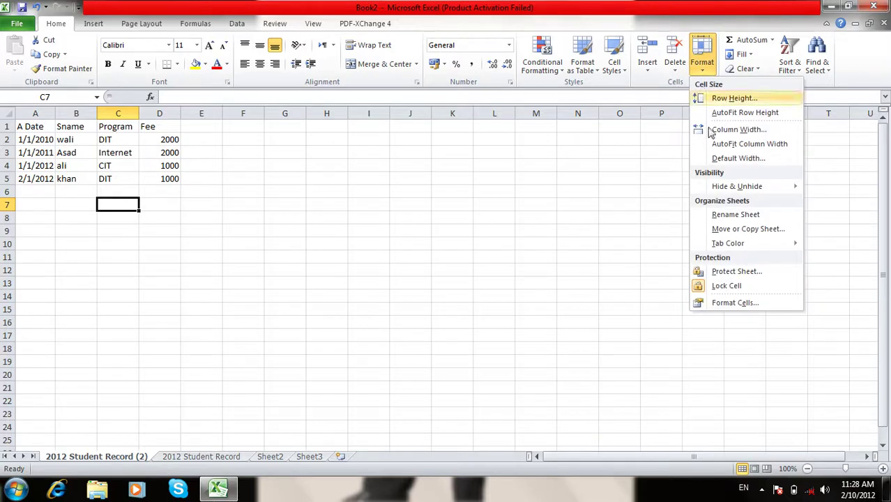
pyautogui.click(724, 229)
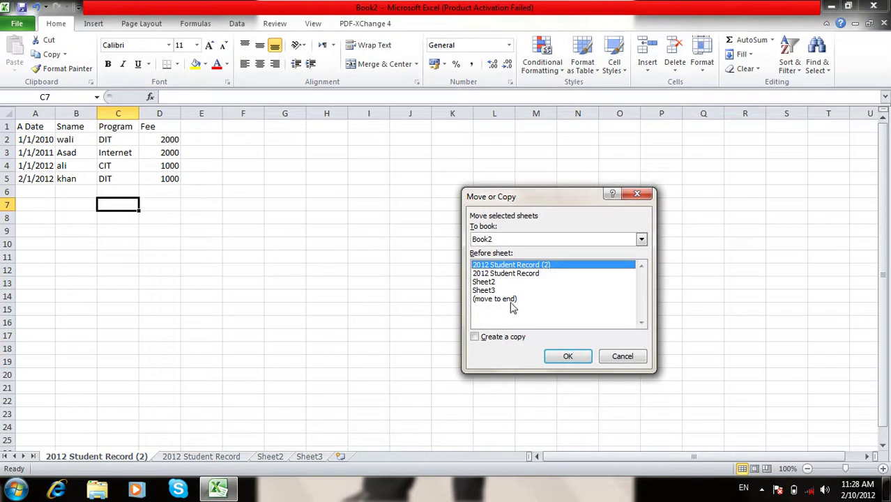
pyautogui.click(511, 299)
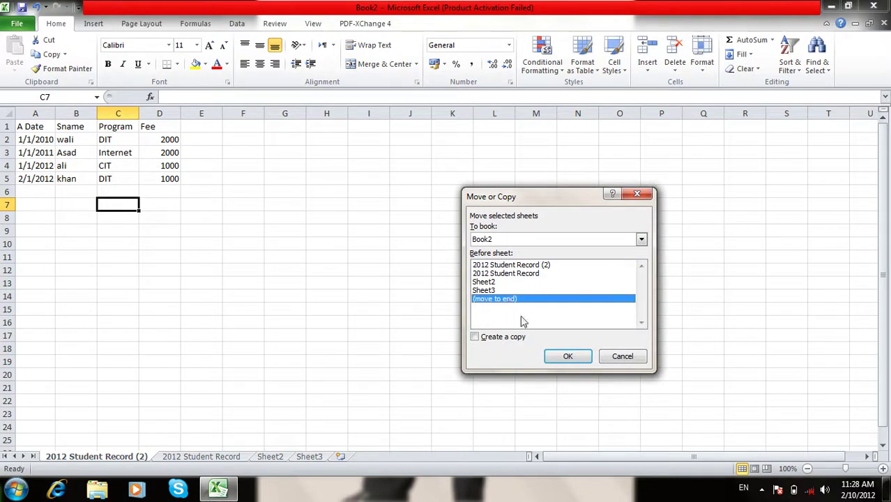
pyautogui.click(568, 357)
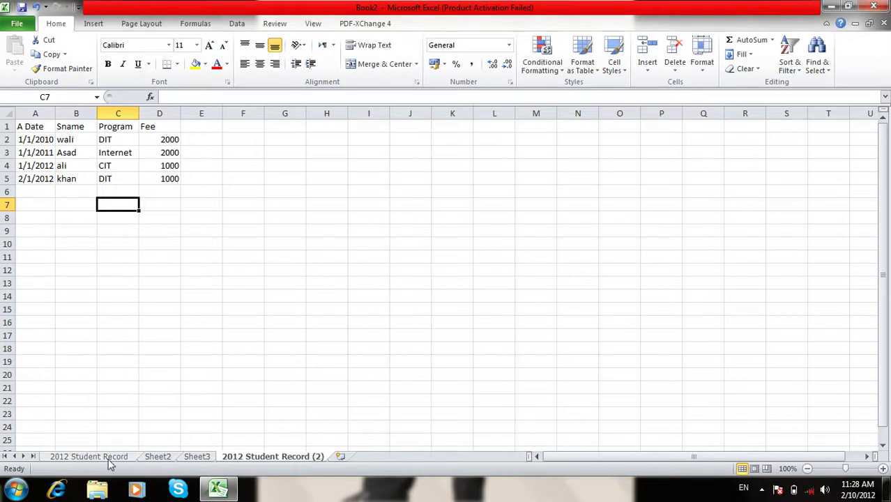
pyautogui.click(108, 459)
# Give the 2012 Student Record tab a red Tab Color and compare it from Sheet2.
pyautogui.click(709, 76)
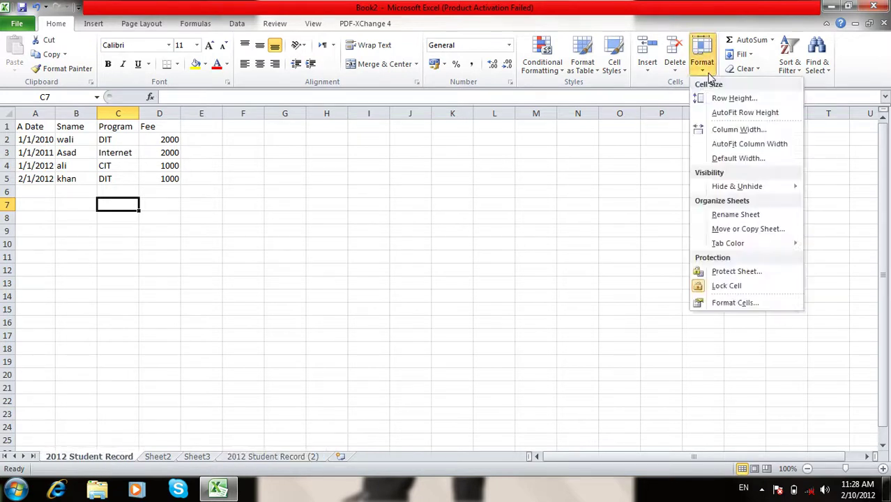
pyautogui.moveTo(727, 243)
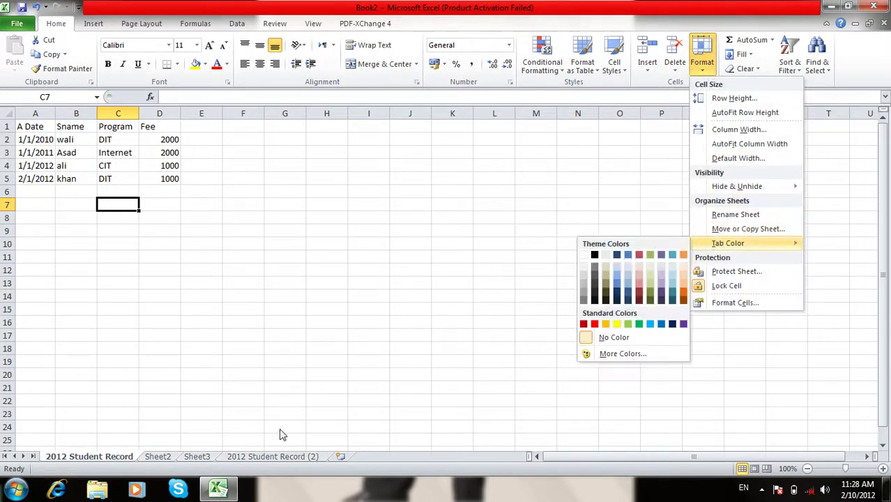
pyautogui.click(172, 465)
pyautogui.click(173, 452)
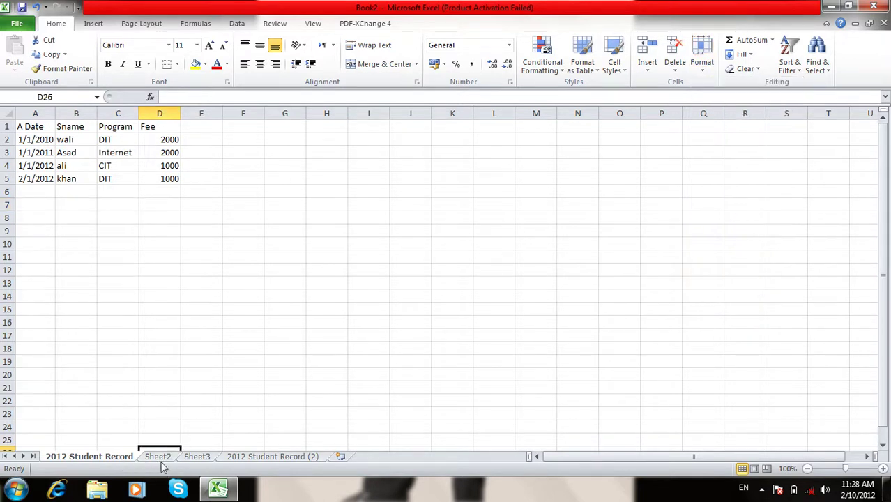
pyautogui.click(74, 459)
pyautogui.click(702, 70)
pyautogui.moveTo(702, 56)
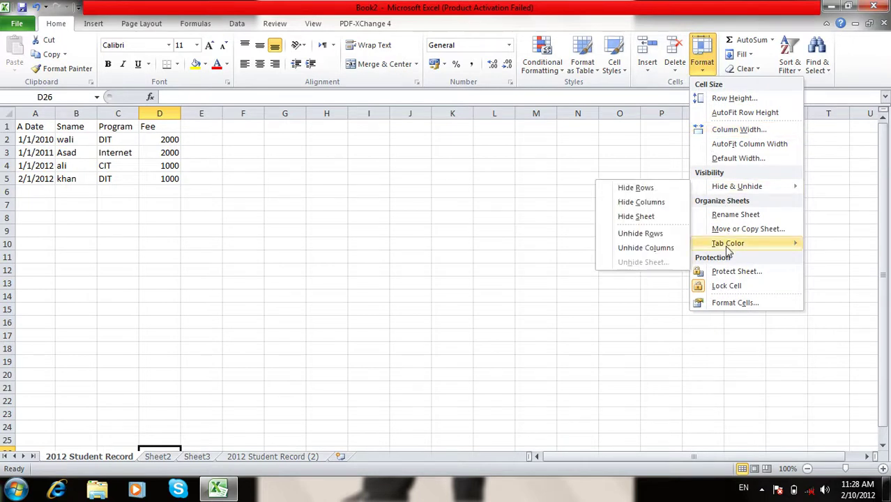
pyautogui.moveTo(728, 243)
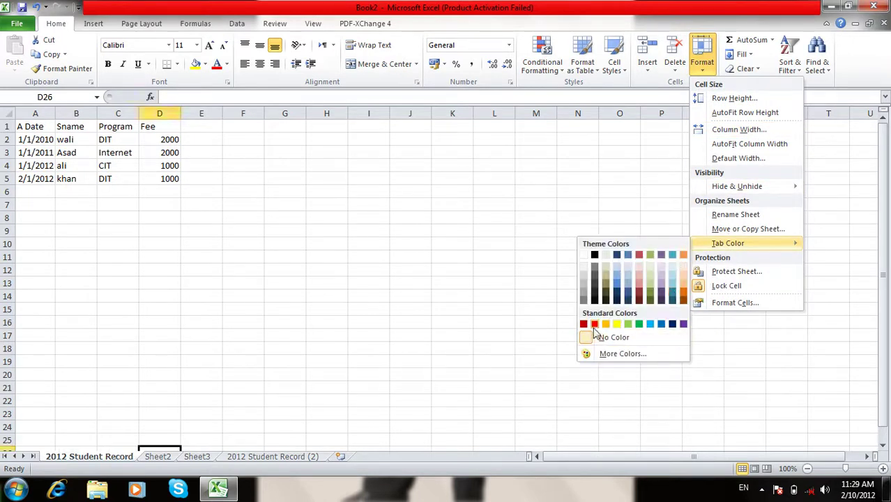
pyautogui.click(587, 328)
pyautogui.click(166, 456)
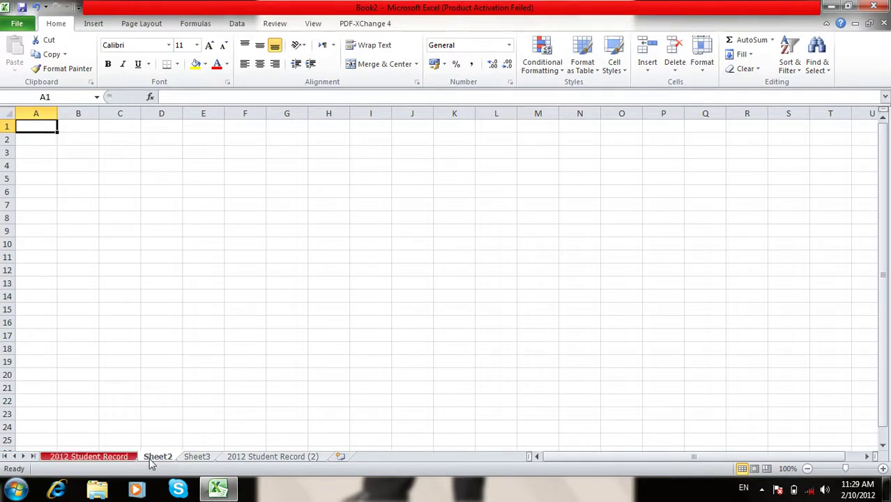
pyautogui.click(124, 458)
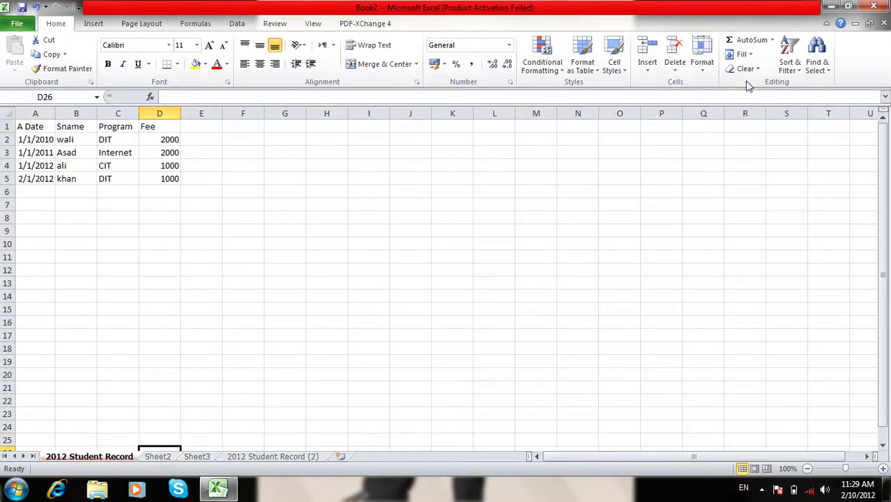
pyautogui.click(703, 66)
pyautogui.moveTo(728, 242)
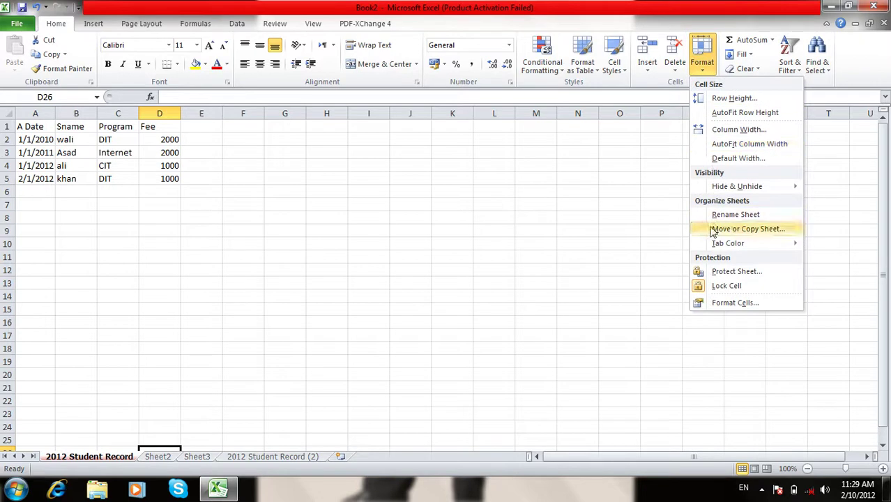
pyautogui.click(348, 209)
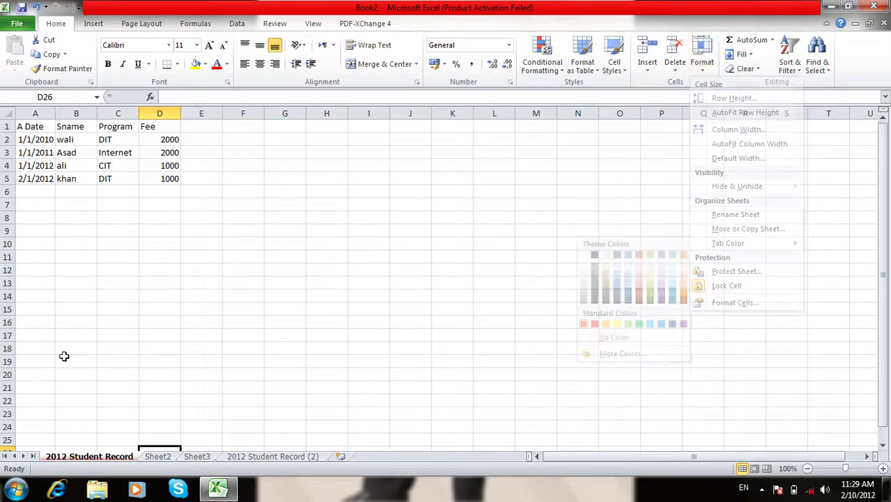
# Rename Sheet2 to 'Jun' by double-clicking its tab, then return to 2012 Student Record.
pyautogui.rightClick(89, 457)
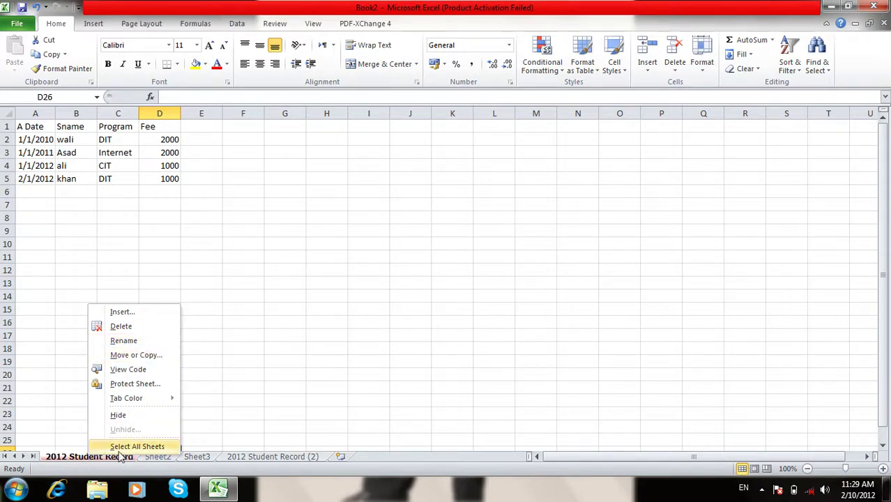
pyautogui.doubleClick(157, 459)
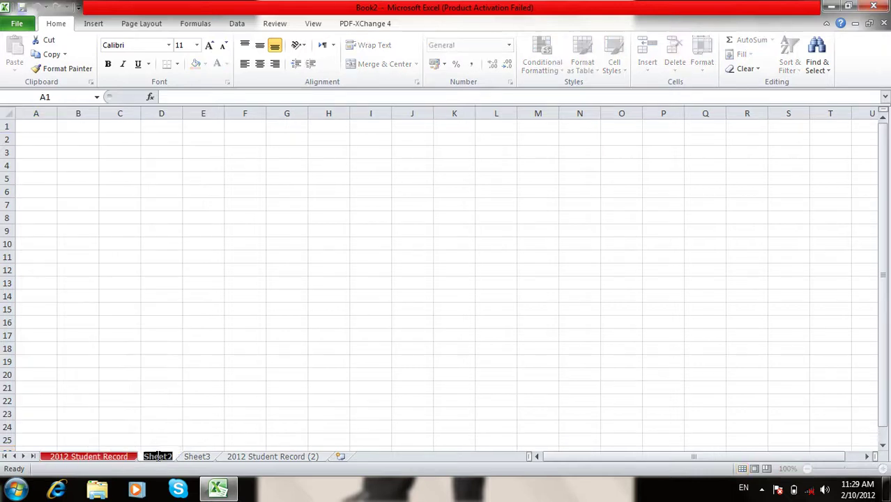
pyautogui.write('Jun')
pyautogui.press('Return')
pyautogui.click(76, 460)
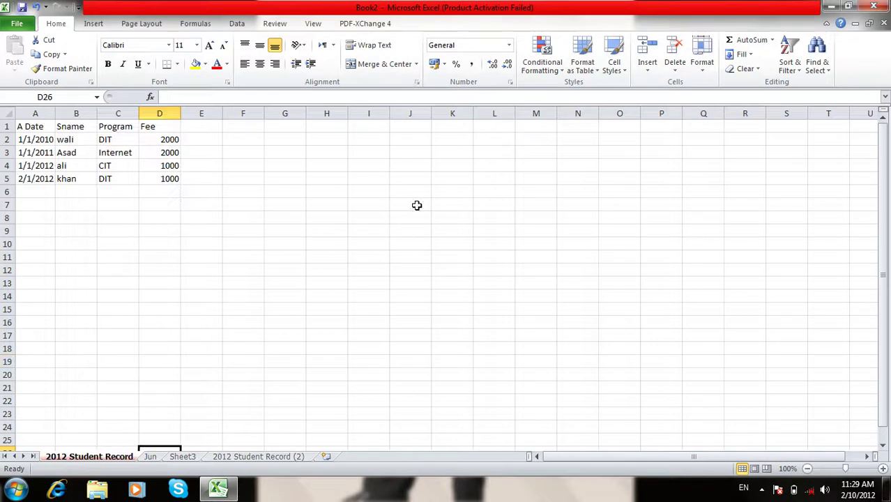
pyautogui.click(703, 70)
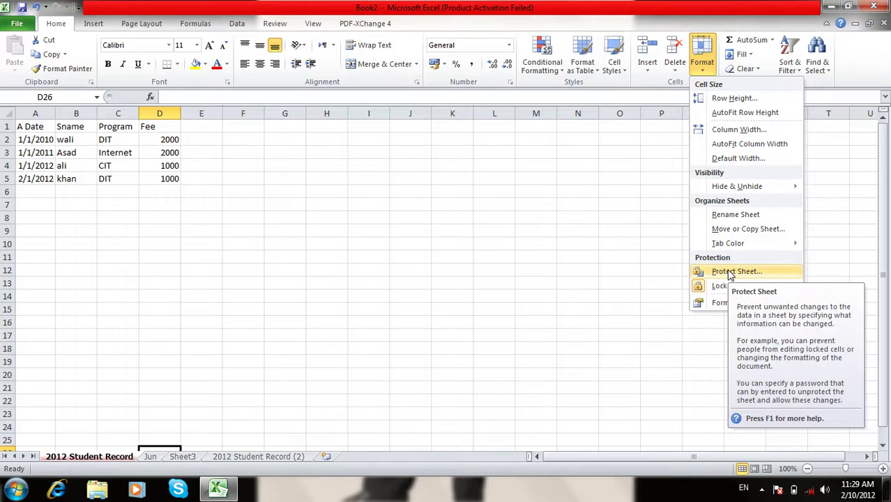
# Protect the 2012 Student Record sheet with a password, entered and confirmed.
pyautogui.click(456, 226)
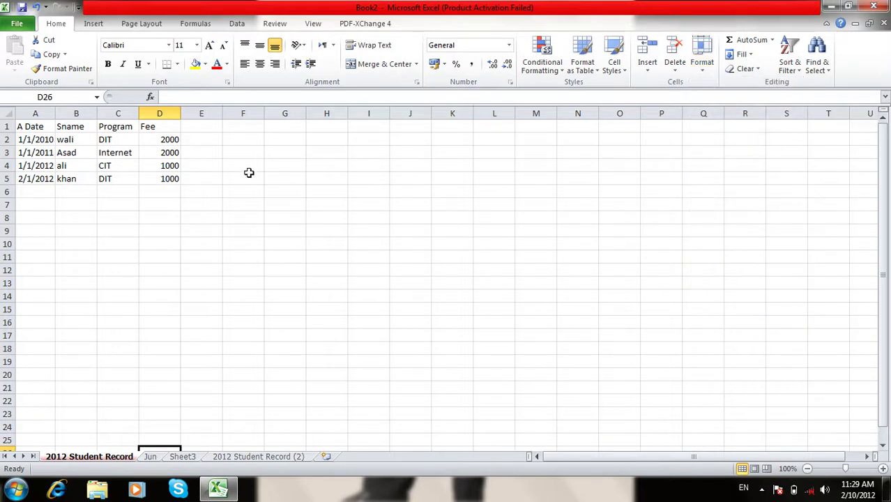
pyautogui.moveTo(212, 179); pyautogui.dragTo(244, 179)
pyautogui.moveTo(293, 215); pyautogui.dragTo(373, 271)
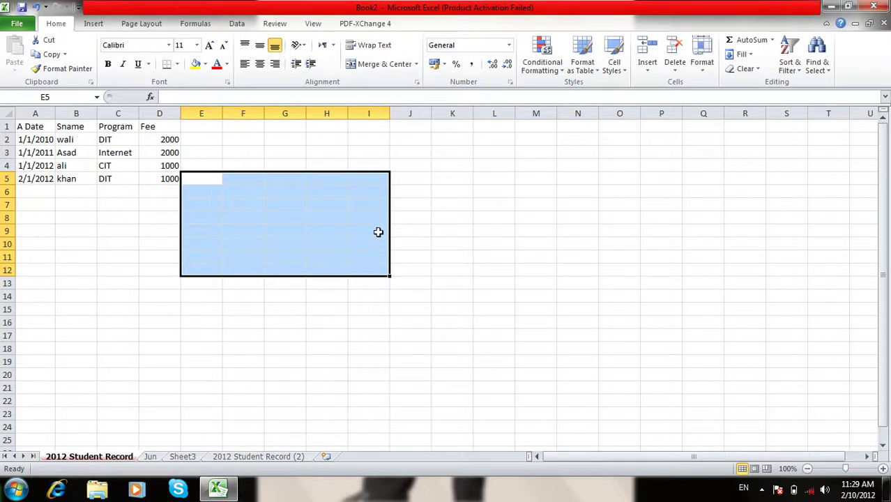
pyautogui.click(316, 162)
pyautogui.click(701, 66)
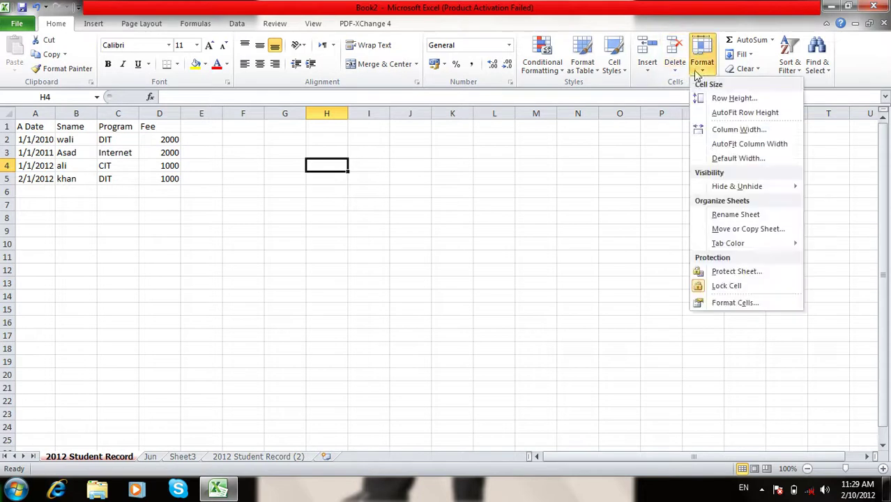
pyautogui.click(727, 273)
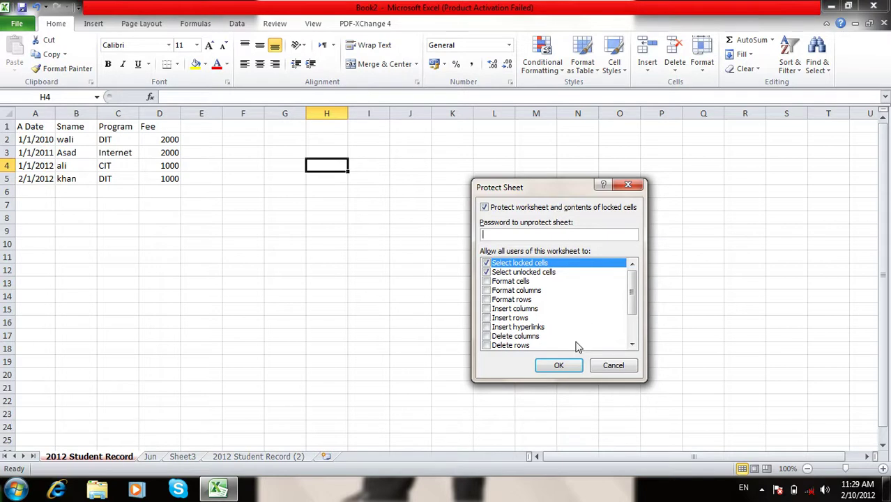
pyautogui.click(558, 365)
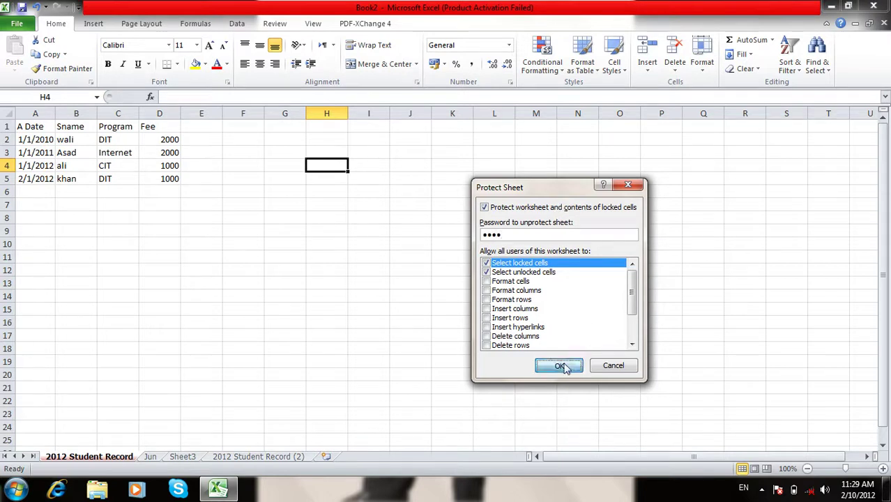
pyautogui.click(570, 323)
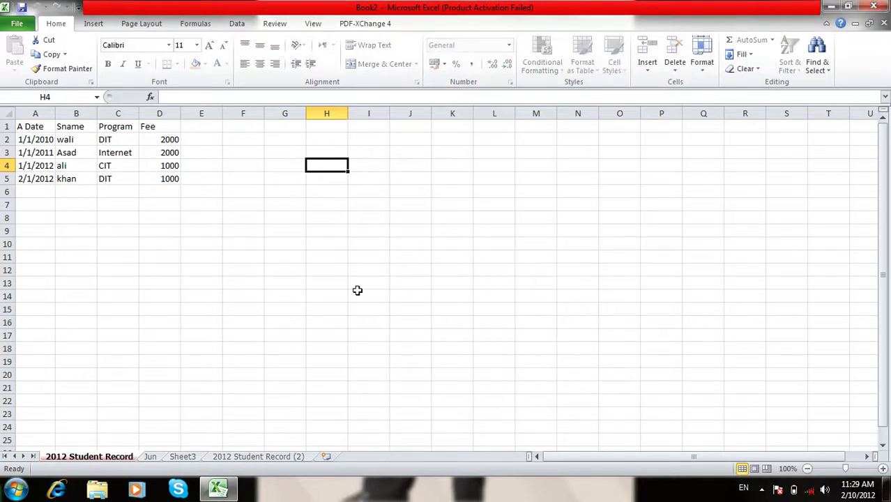
# Try editing cell J5 repeatedly and dismiss each read-only protection warning.
pyautogui.moveTo(358, 286); pyautogui.dragTo(540, 369)
pyautogui.moveTo(313, 207); pyautogui.dragTo(492, 332)
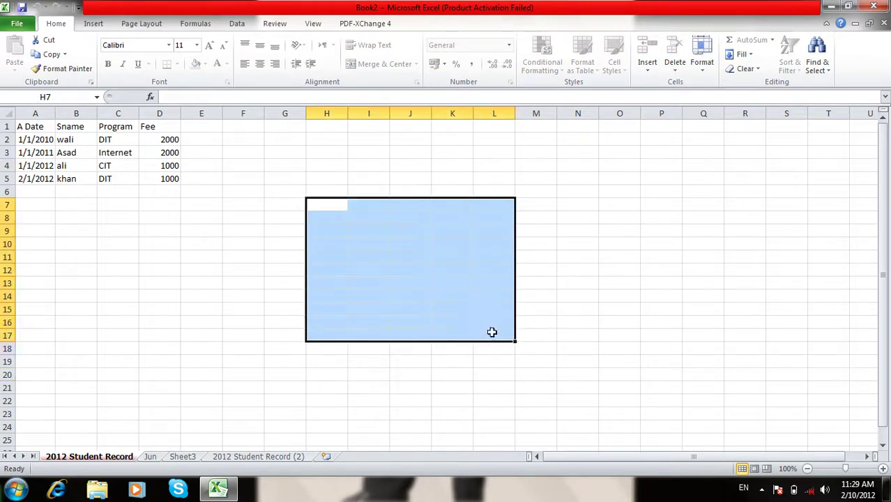
pyautogui.doubleClick(421, 183)
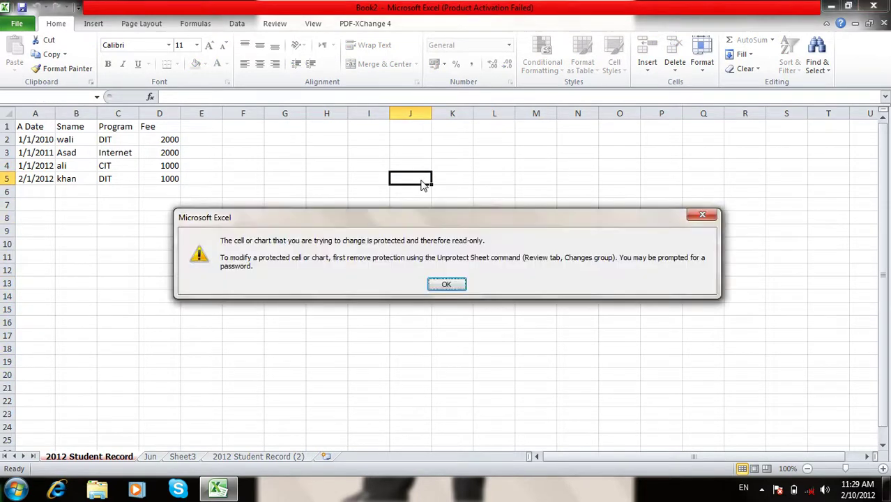
pyautogui.press('Return')
pyautogui.doubleClick(422, 182)
pyautogui.press('Return')
pyautogui.doubleClick(420, 180)
pyautogui.press('Return')
pyautogui.press('Return')
pyautogui.press('Return')
pyautogui.press('Return')
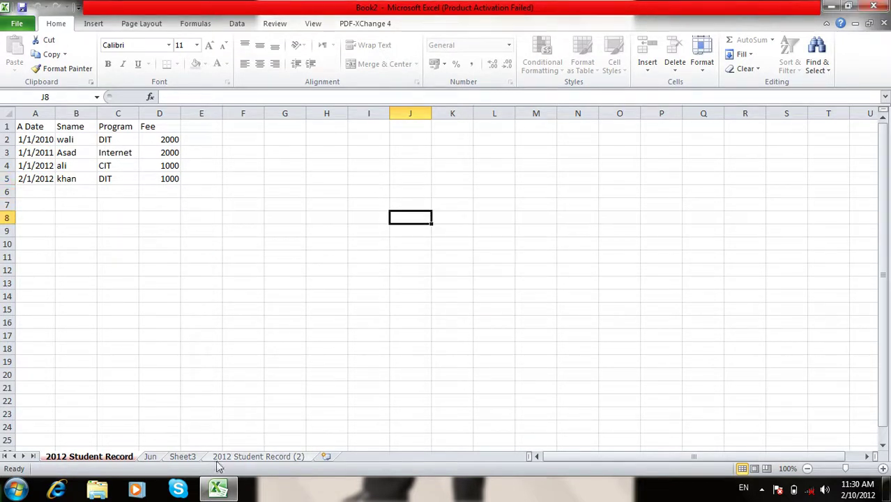
# Test typing in an empty cell on the unprotected Jun sheet, then cancel it.
pyautogui.click(150, 457)
pyautogui.click(202, 401)
pyautogui.write('asd')
pyautogui.press('Escape')
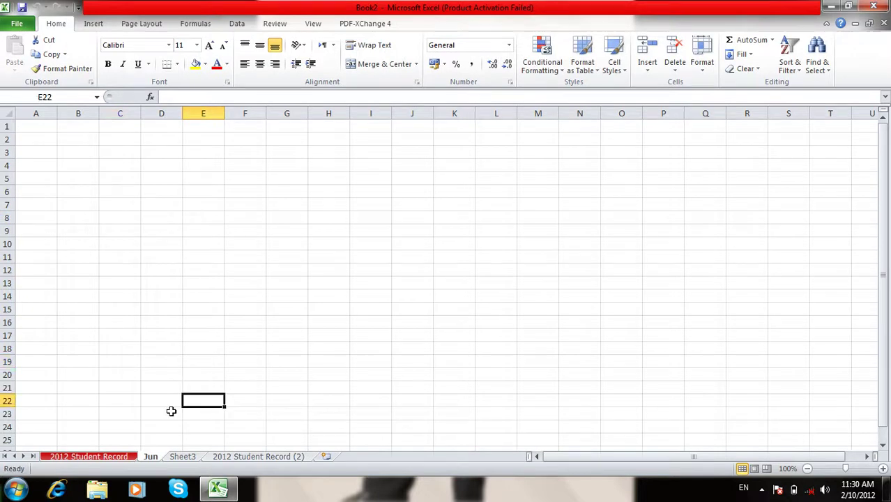
# Unprotect 2012 Student Record and verify cell G6 accepts typing again.
pyautogui.click(115, 460)
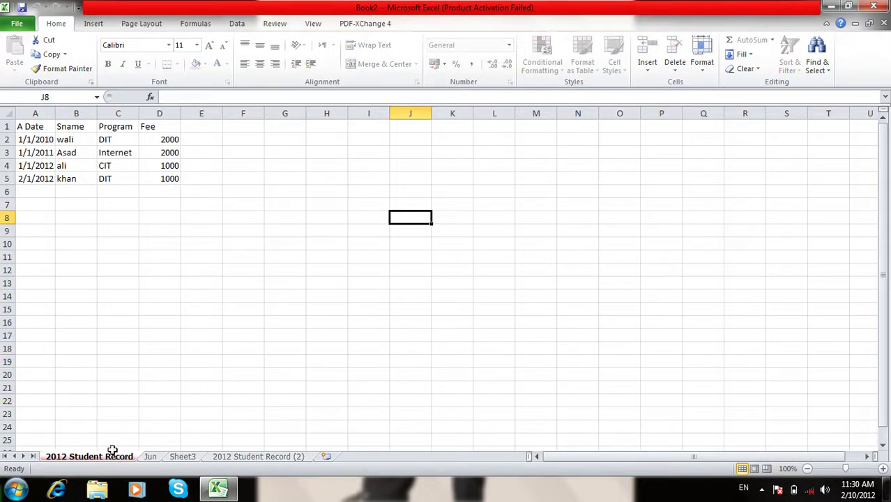
pyautogui.click(286, 193)
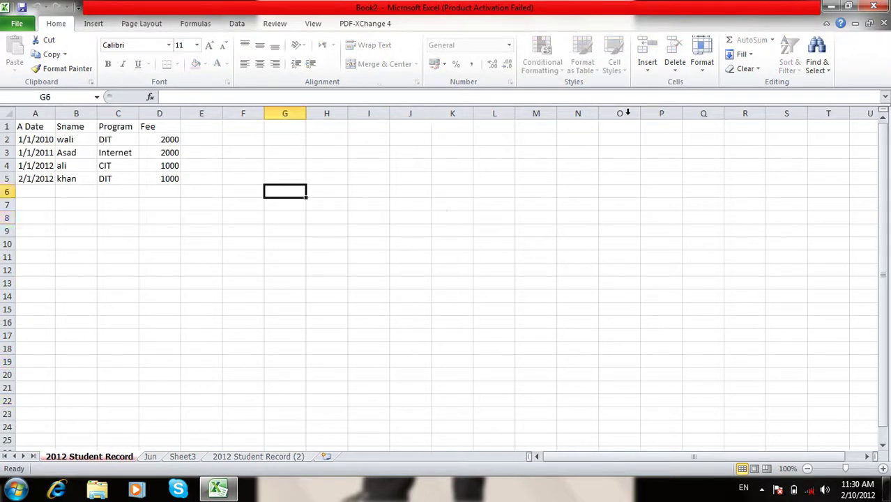
pyautogui.click(703, 64)
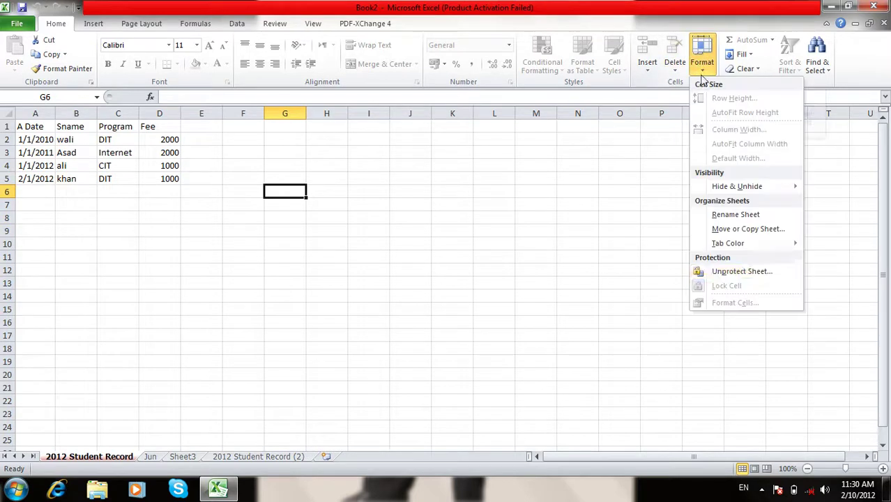
pyautogui.click(715, 270)
pyautogui.press('Return')
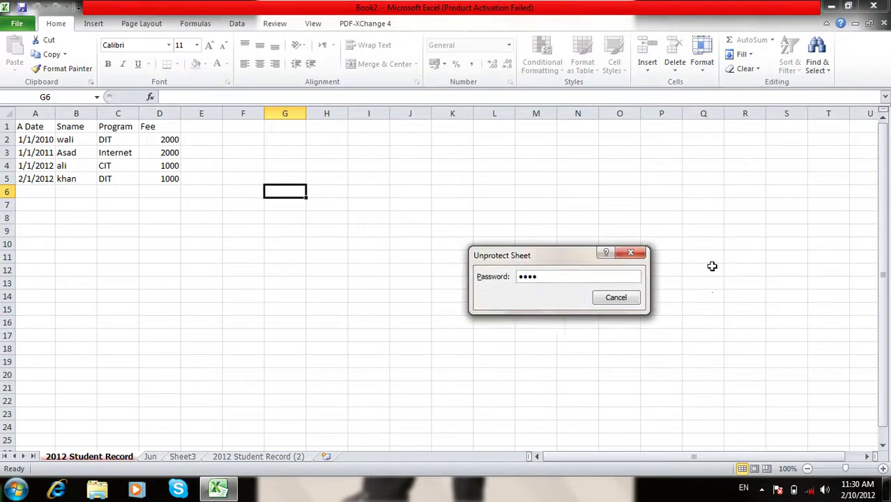
pyautogui.write('asdsa')
pyautogui.press('Escape')
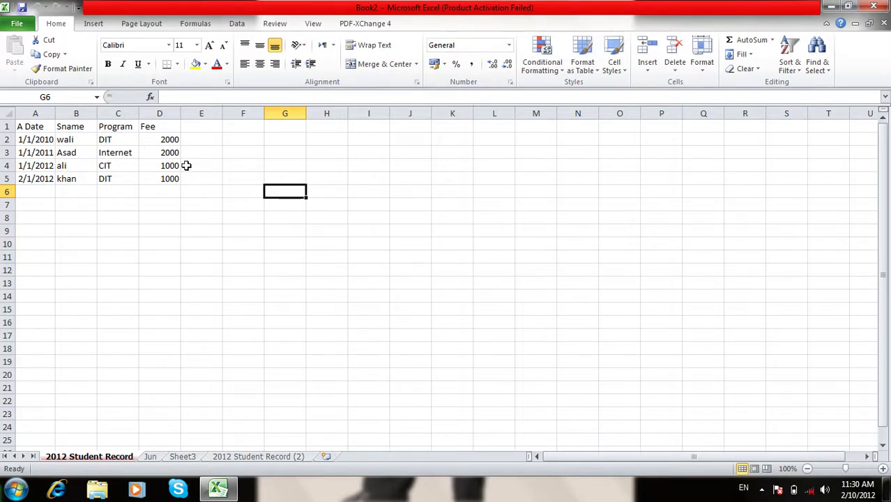
pyautogui.click(97, 155)
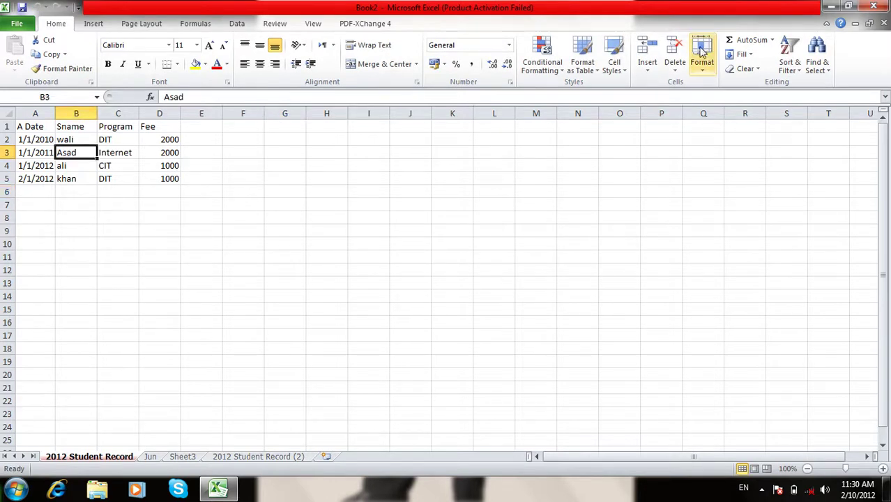
# Reprotect the sheet with a password, ticking Delete columns and Delete rows.
pyautogui.click(694, 76)
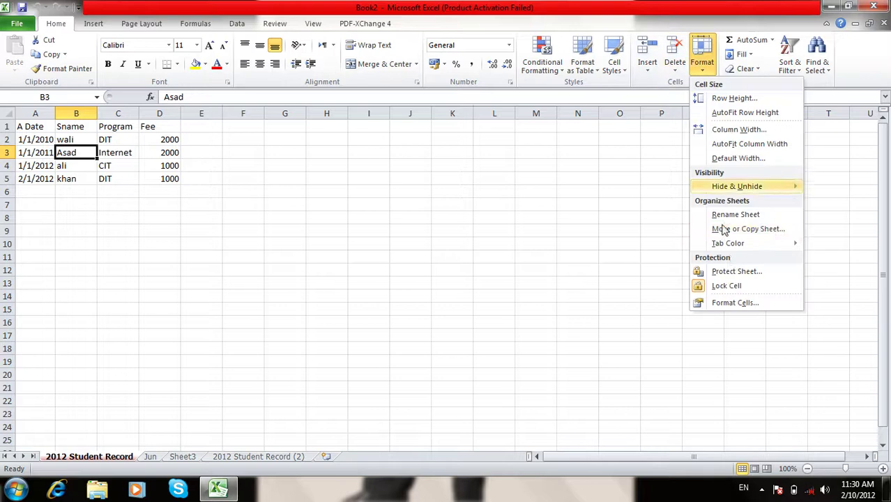
pyautogui.click(738, 272)
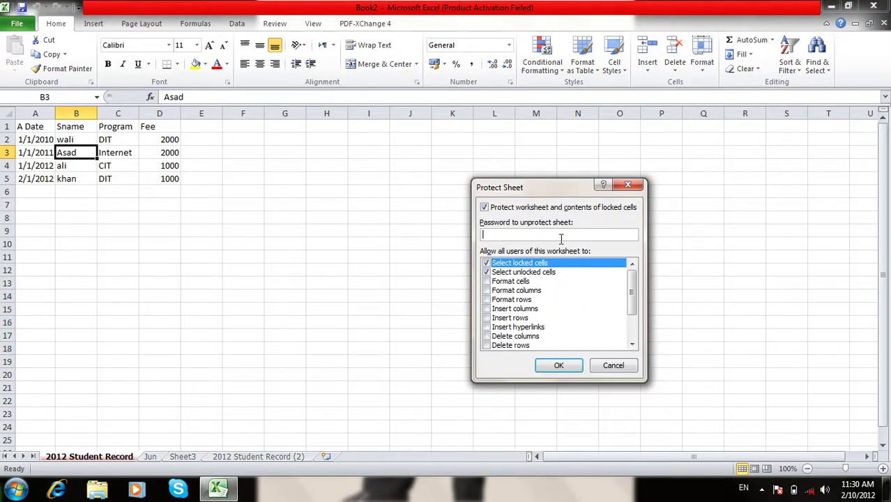
pyautogui.click(487, 338)
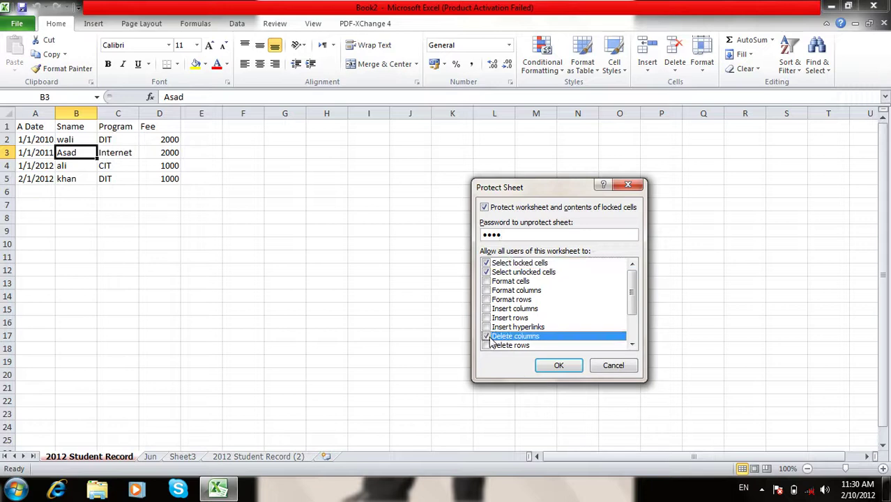
pyautogui.click(488, 346)
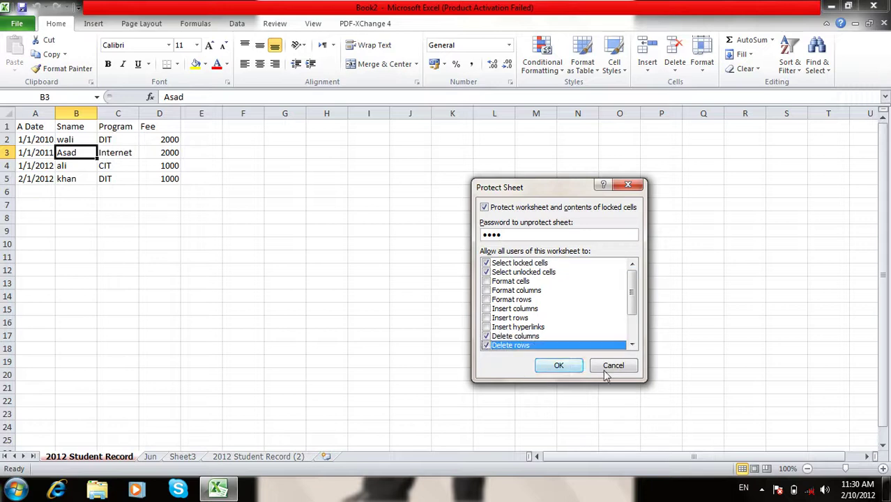
pyautogui.click(560, 373)
pyautogui.click(569, 322)
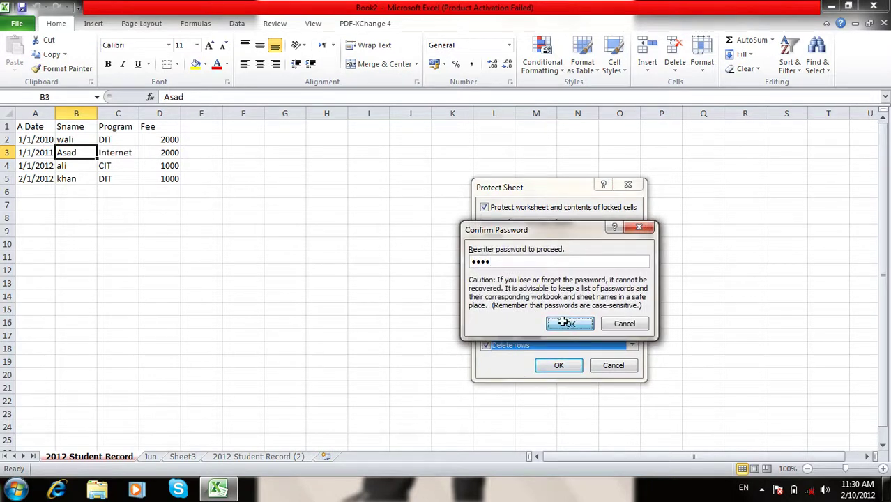
pyautogui.rightClick(60, 111)
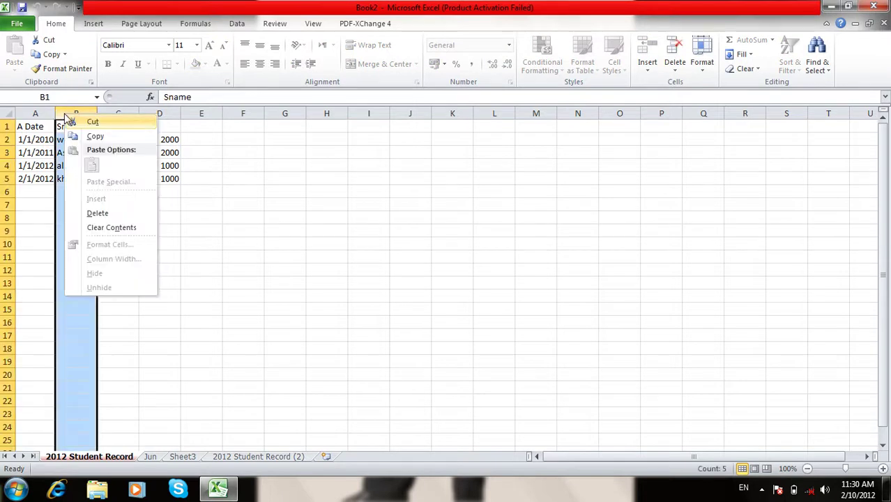
pyautogui.click(87, 211)
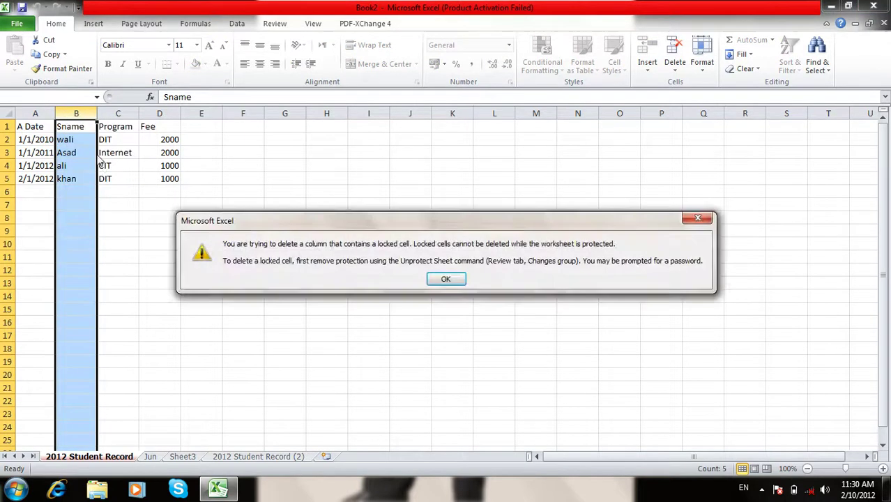
pyautogui.click(448, 278)
pyautogui.click(117, 152)
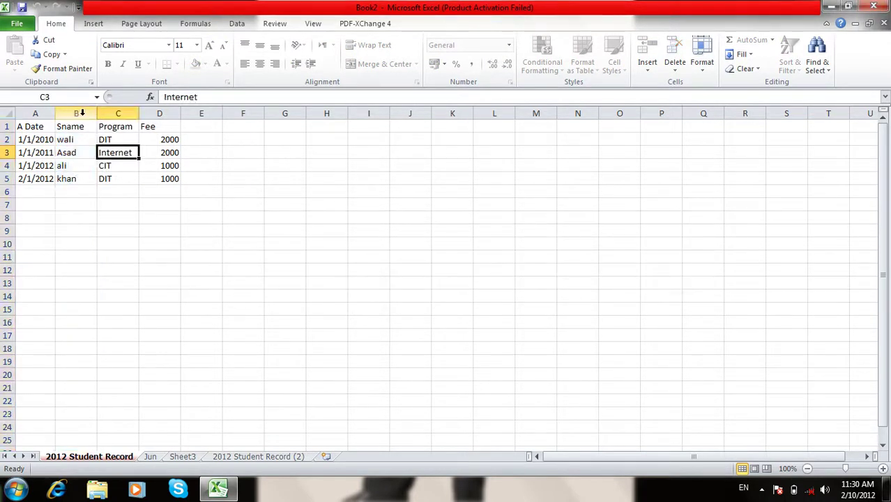
pyautogui.rightClick(83, 115)
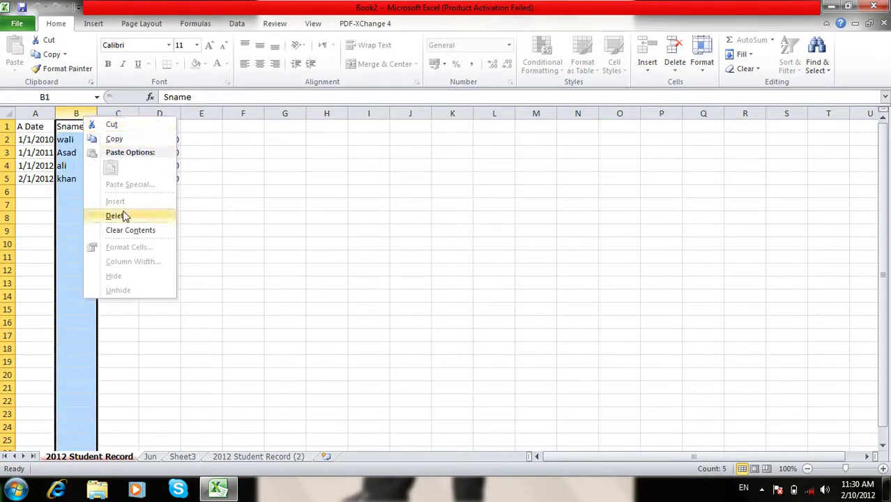
pyautogui.click(116, 216)
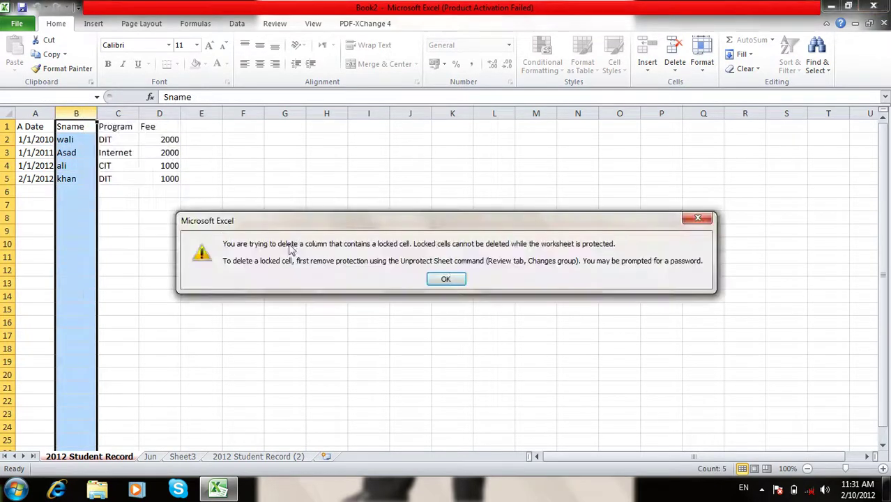
pyautogui.click(448, 276)
pyautogui.click(119, 140)
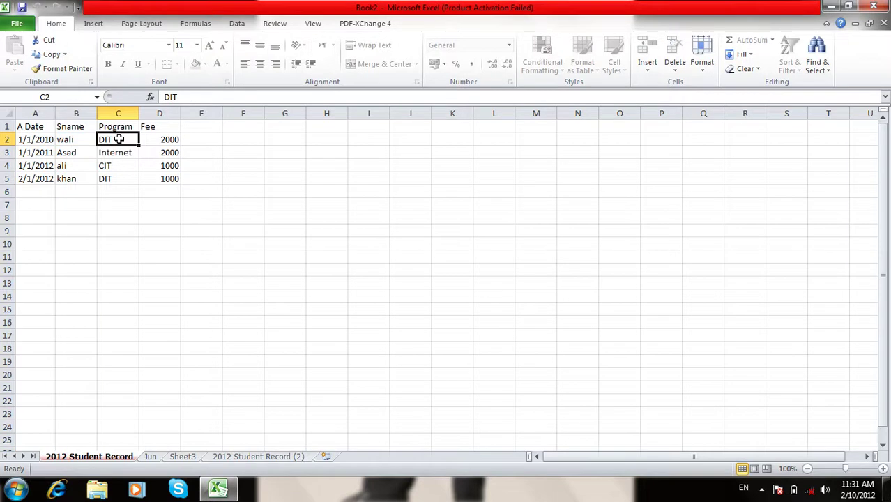
pyautogui.click(702, 59)
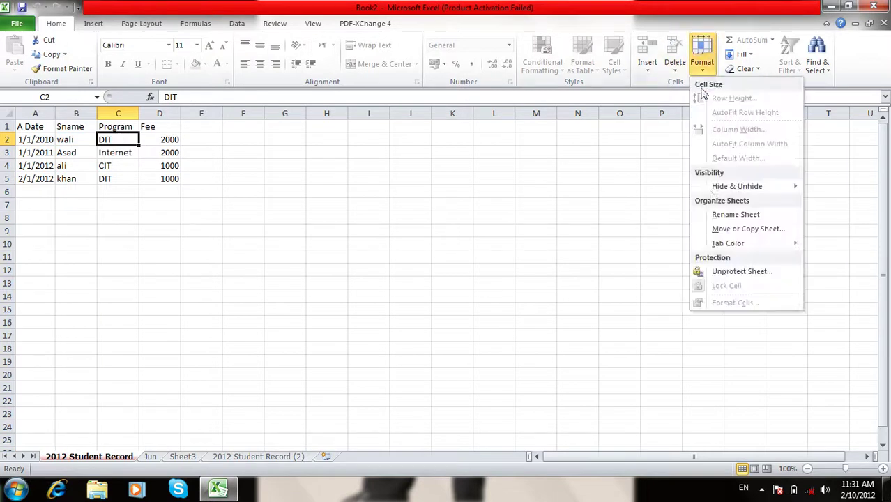
pyautogui.click(723, 271)
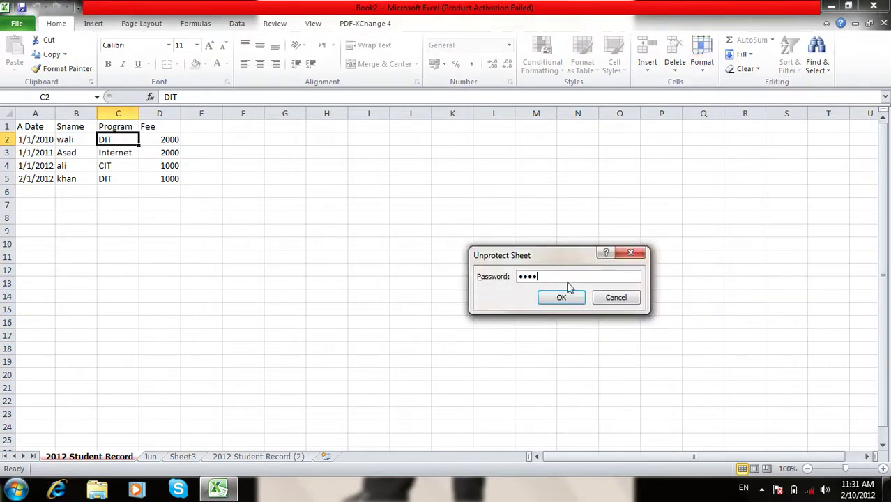
pyautogui.click(564, 296)
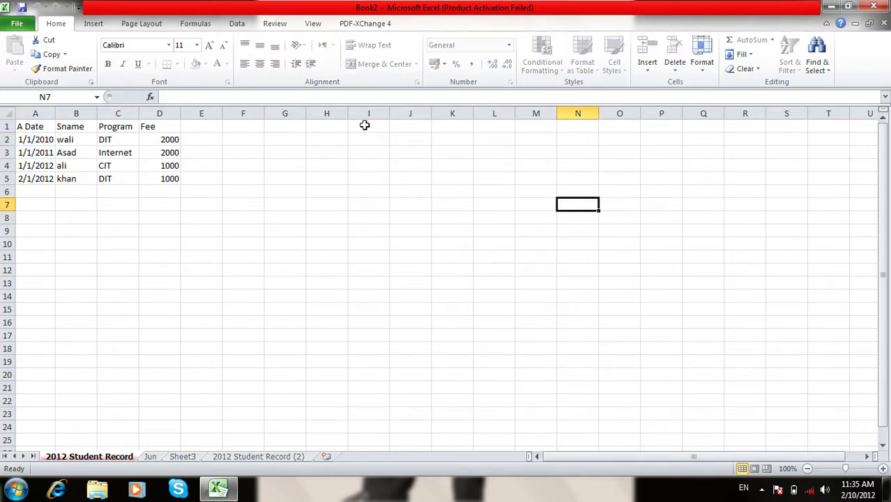
# Unprotect, then reprotect with a password allowing Format rows, Insert columns, Insert rows and Insert hyperlinks.
pyautogui.click(704, 69)
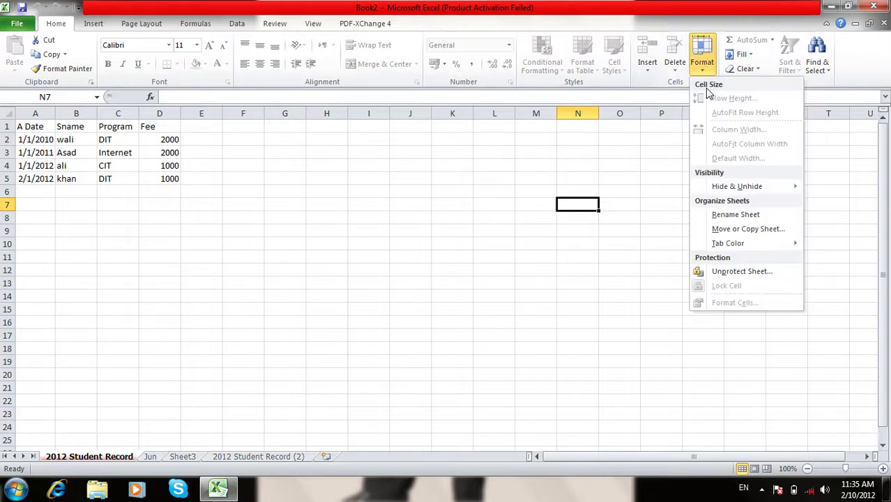
pyautogui.click(725, 273)
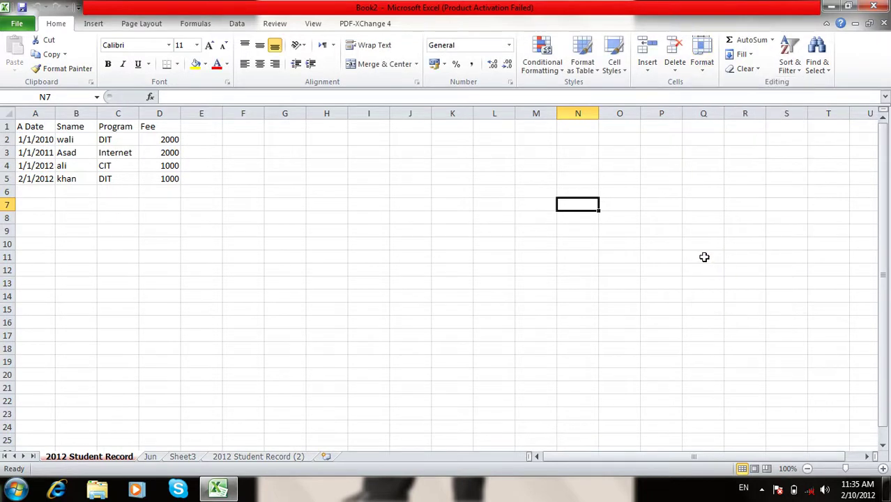
pyautogui.click(704, 69)
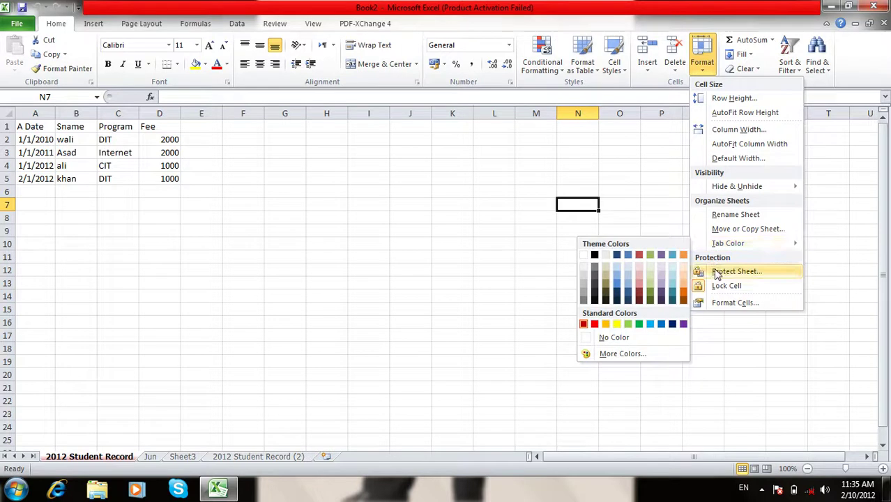
pyautogui.click(718, 271)
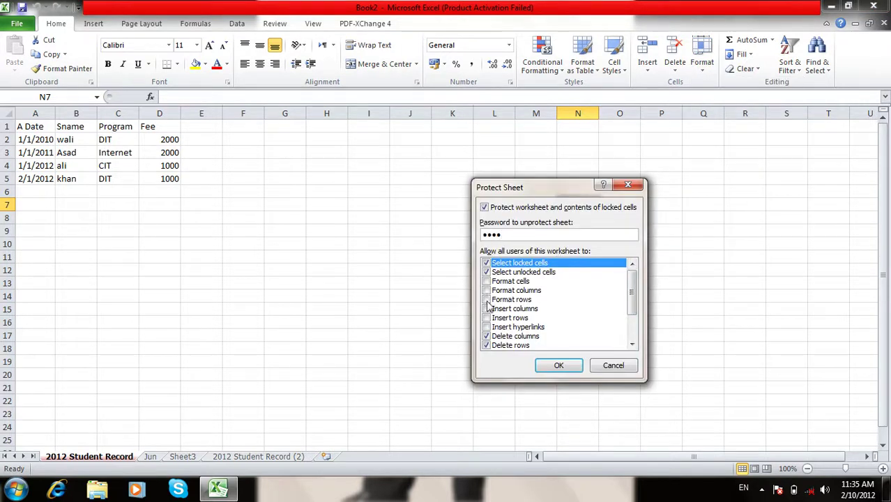
pyautogui.click(488, 308)
pyautogui.click(486, 318)
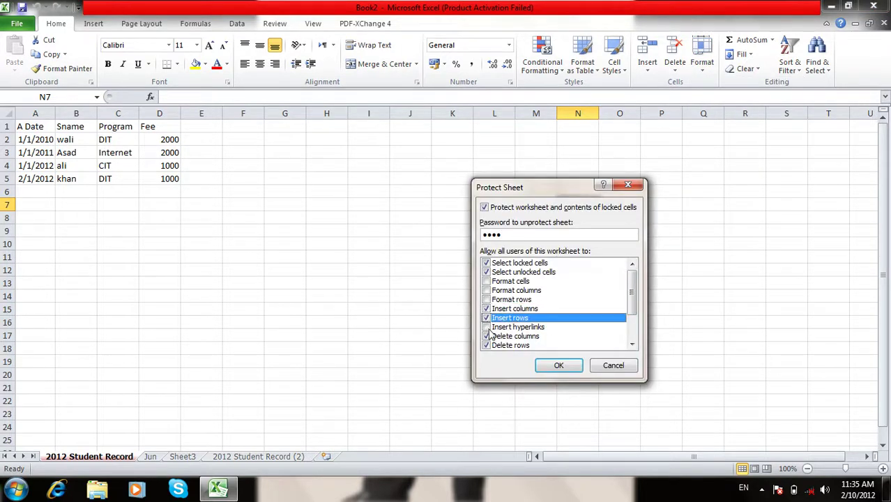
pyautogui.click(487, 327)
pyautogui.click(486, 299)
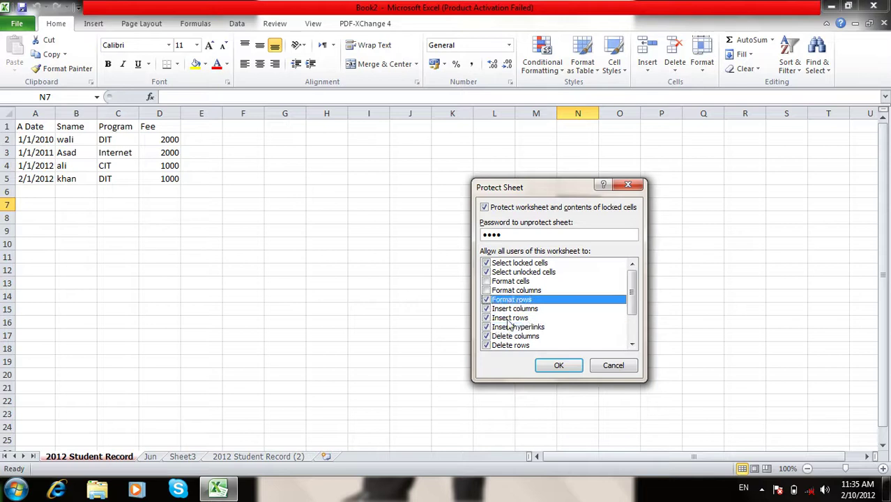
pyautogui.click(556, 364)
pyautogui.click(570, 323)
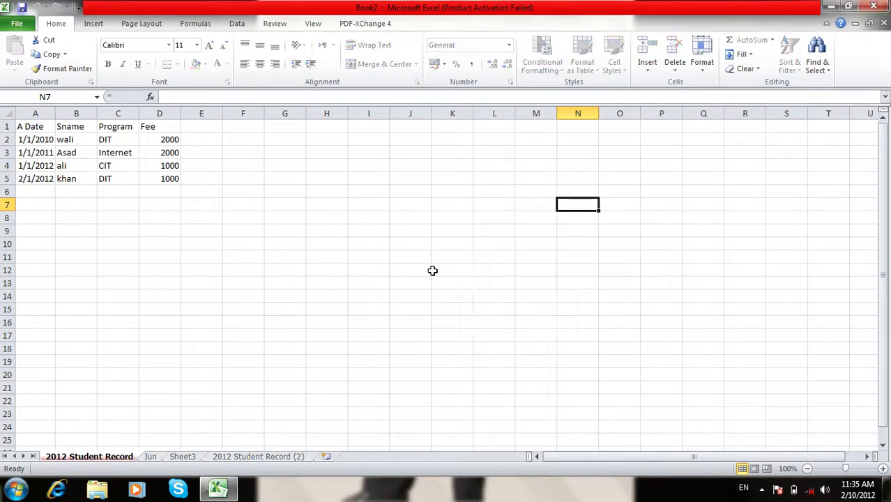
pyautogui.click(77, 111)
pyautogui.rightClick(77, 111)
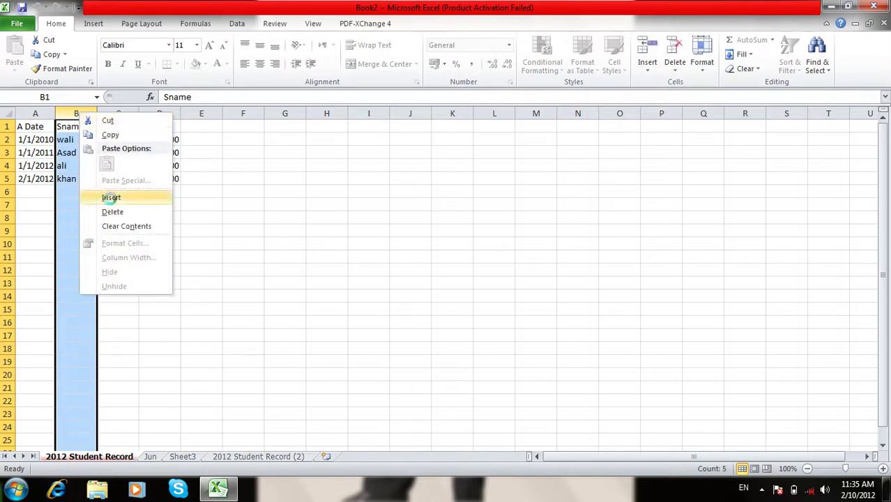
pyautogui.click(110, 198)
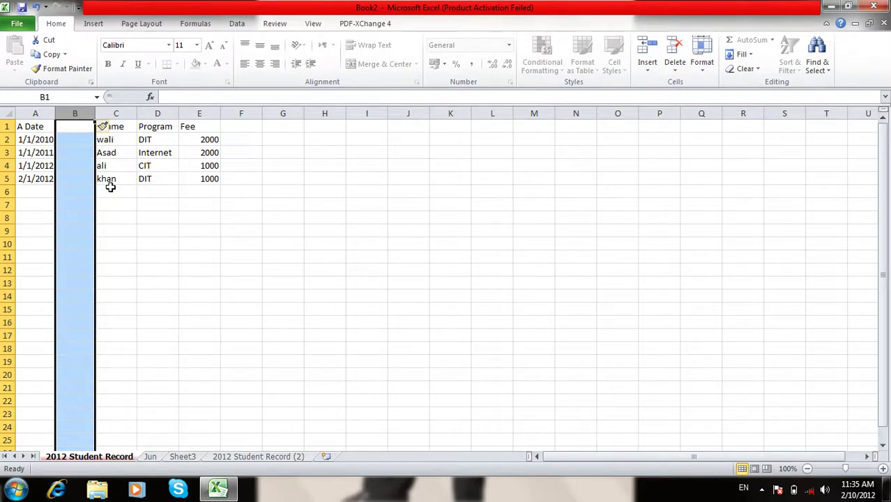
pyautogui.hotkey('ctrl', 'z')
pyautogui.doubleClick(148, 216)
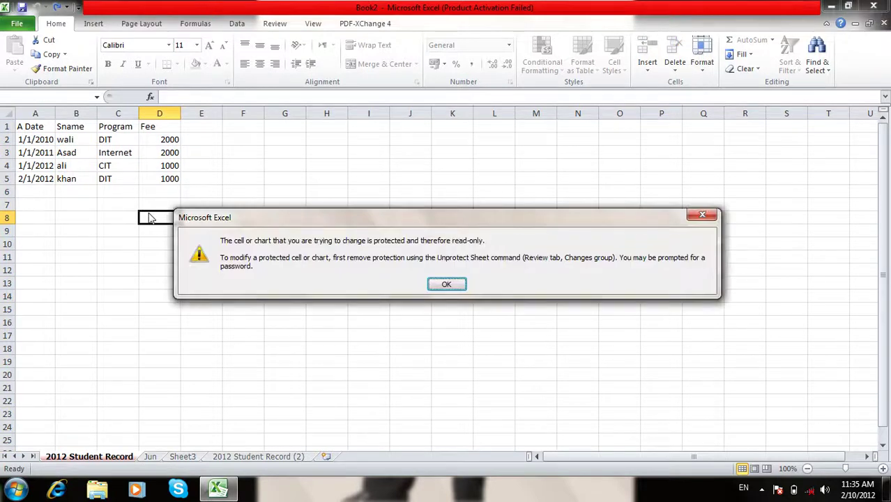
pyautogui.press('Return')
# Unprotect the sheet by entering its password.
pyautogui.click(703, 70)
pyautogui.moveTo(728, 244)
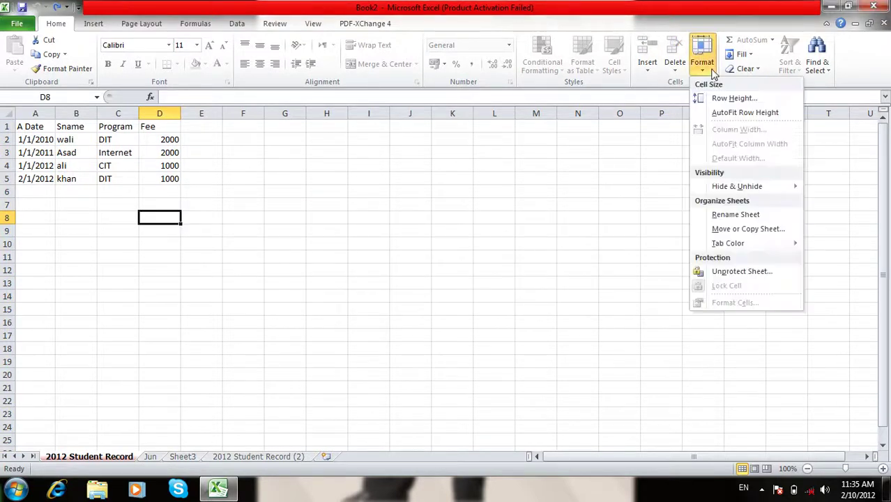
pyautogui.click(718, 272)
pyautogui.click(579, 298)
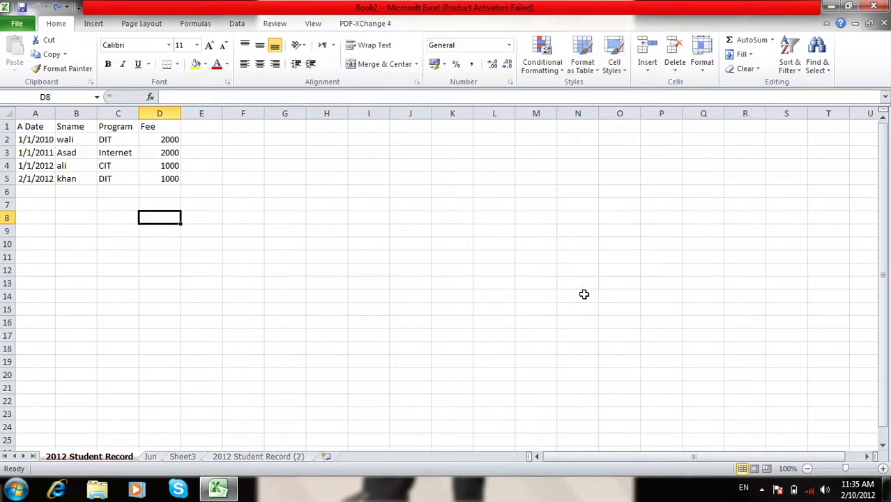
# Open the Protect Sheet dialog and close it without applying protection.
pyautogui.click(703, 63)
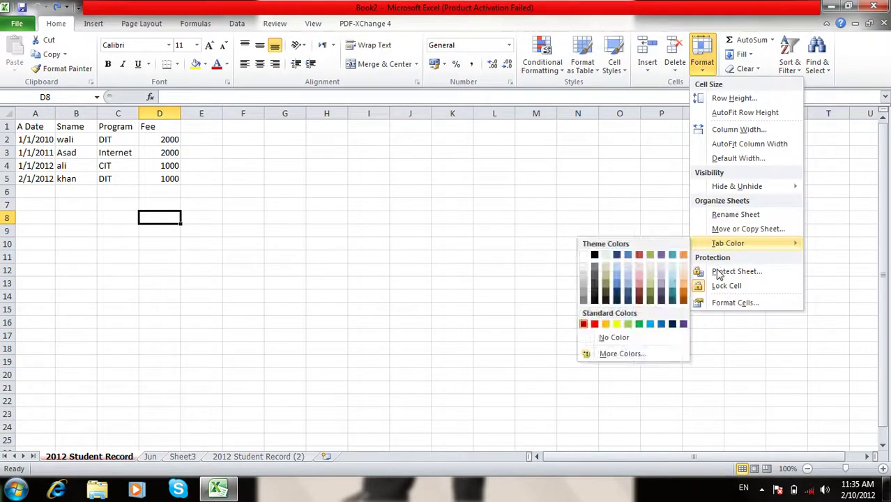
pyautogui.click(721, 272)
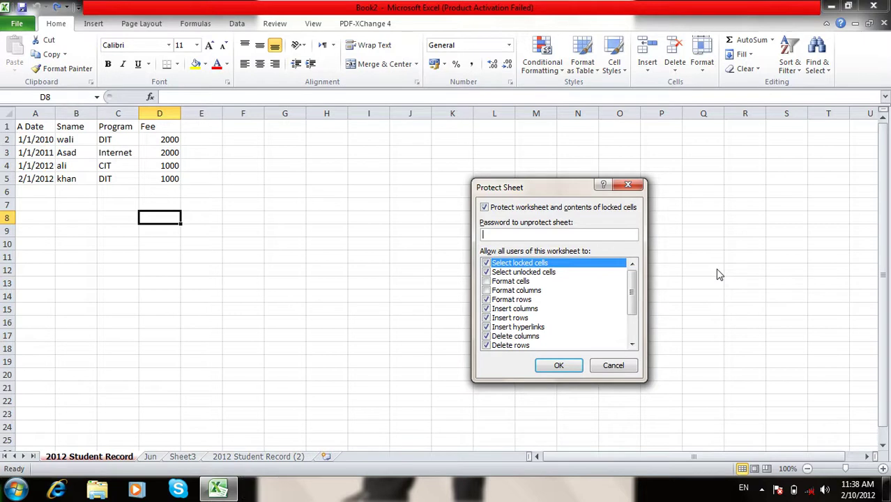
pyautogui.click(628, 185)
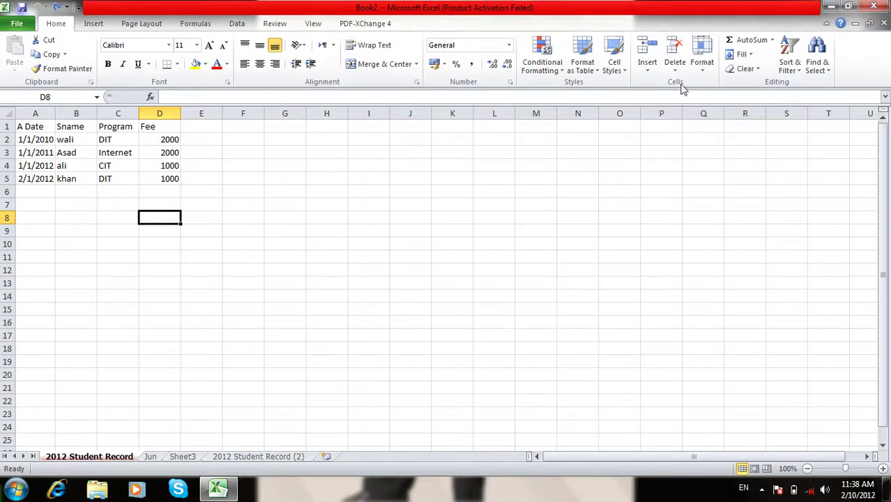
pyautogui.click(702, 63)
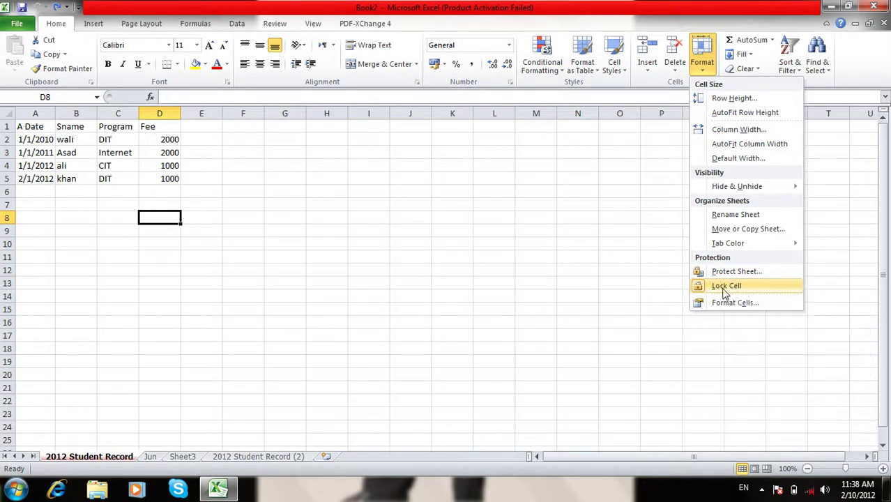
# Select F3:S22 and then the whole worksheet while checking the Format options.
pyautogui.click(395, 240)
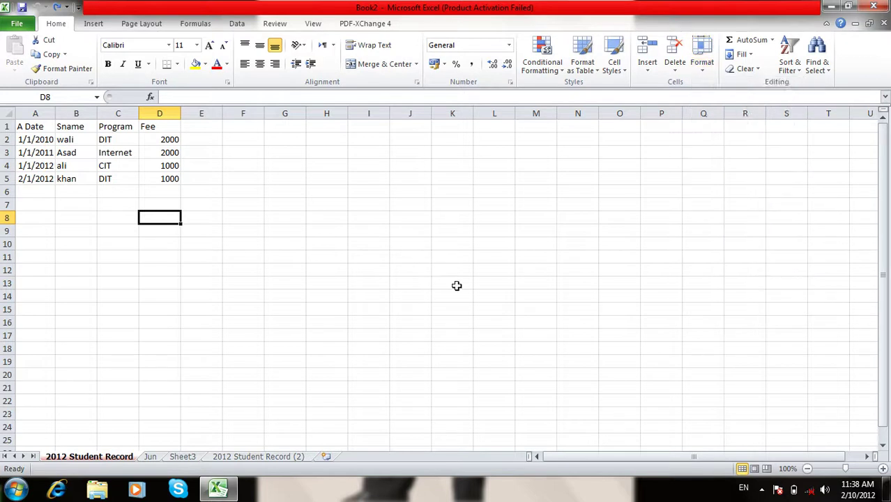
pyautogui.moveTo(253, 188); pyautogui.dragTo(557, 329)
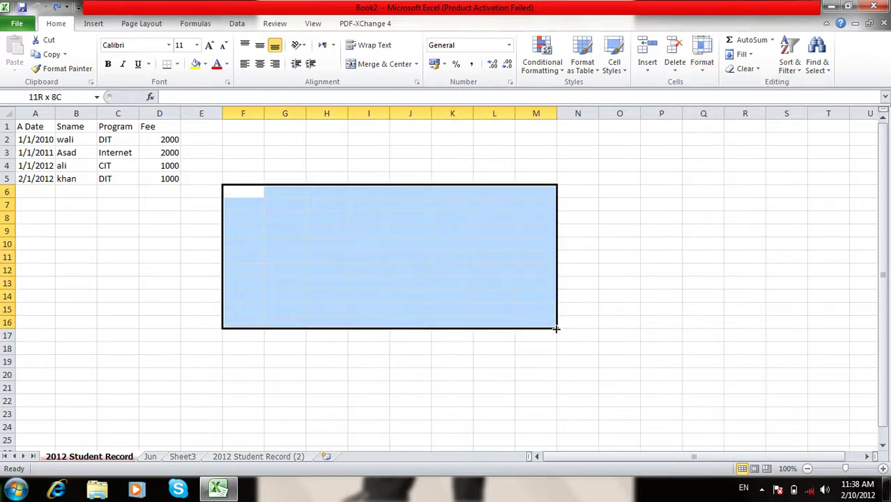
pyautogui.click(244, 160)
pyautogui.moveTo(244, 160); pyautogui.dragTo(781, 401)
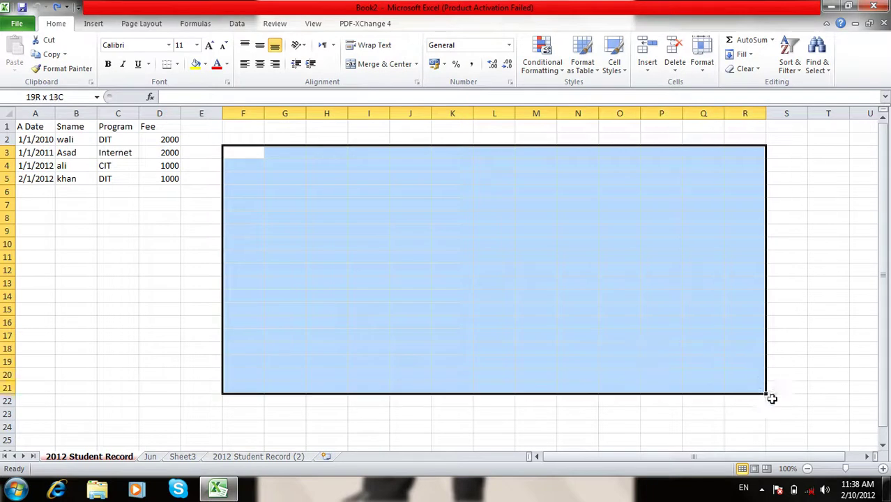
pyautogui.click(702, 56)
pyautogui.click(135, 195)
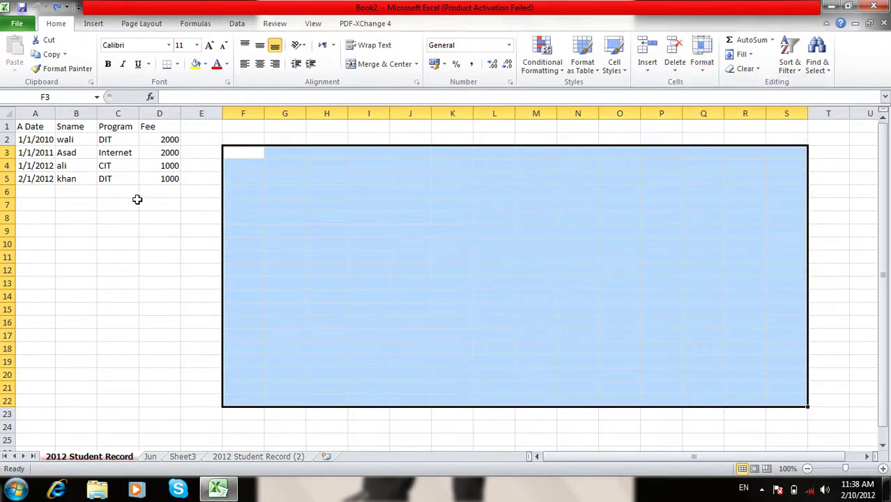
pyautogui.hotkey('ctrl', 'a')
pyautogui.click(702, 56)
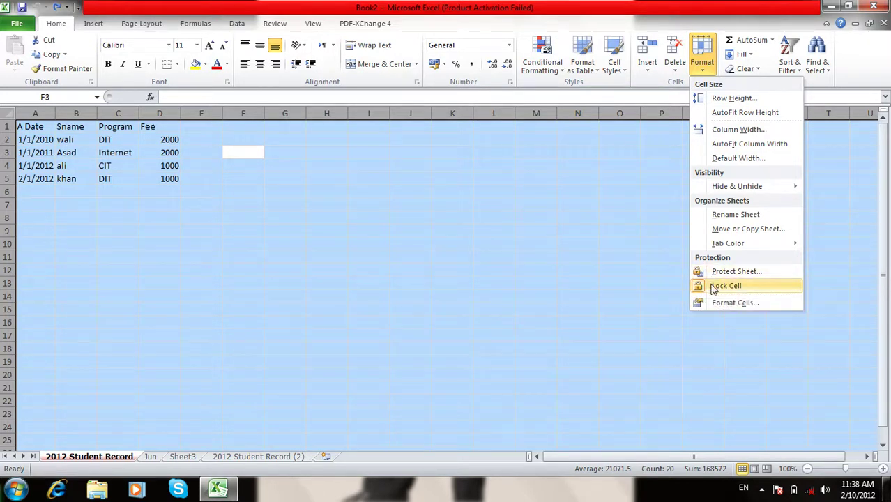
pyautogui.click(449, 352)
# Select the table A1:D8 and toggle Lock Cell off for it.
pyautogui.click(205, 219)
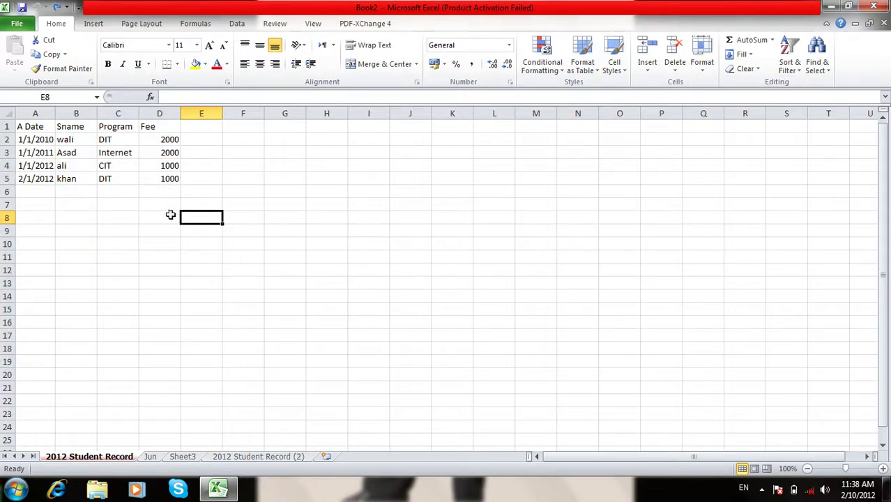
pyautogui.moveTo(170, 215); pyautogui.dragTo(27, 118)
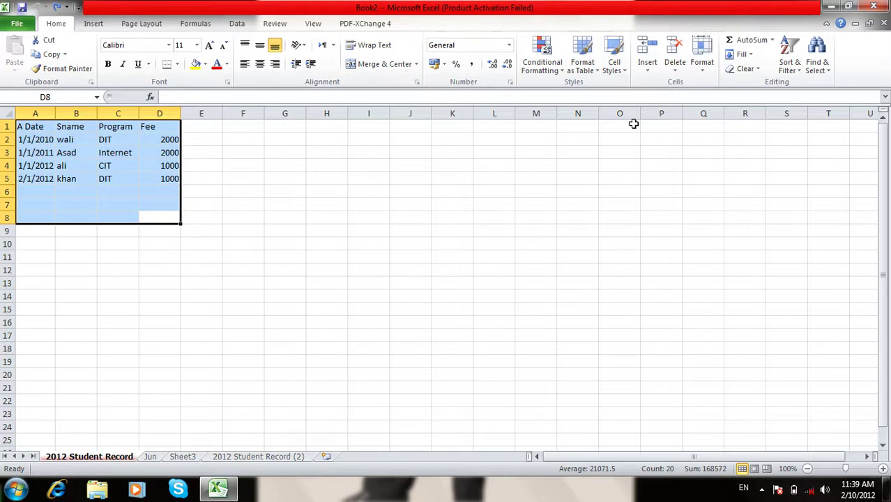
pyautogui.click(621, 70)
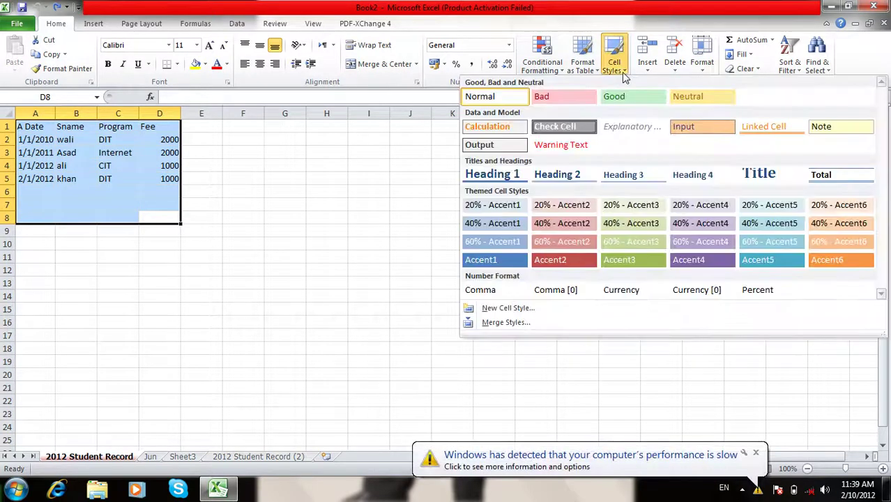
pyautogui.click(704, 71)
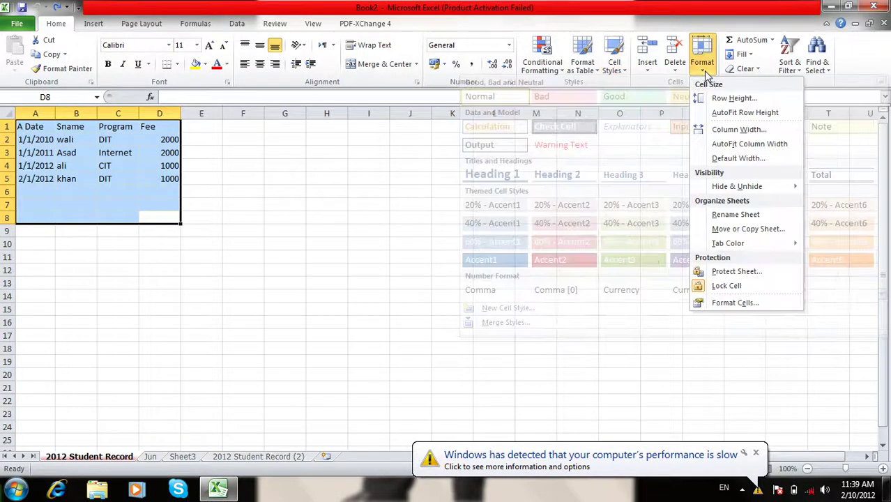
pyautogui.click(732, 286)
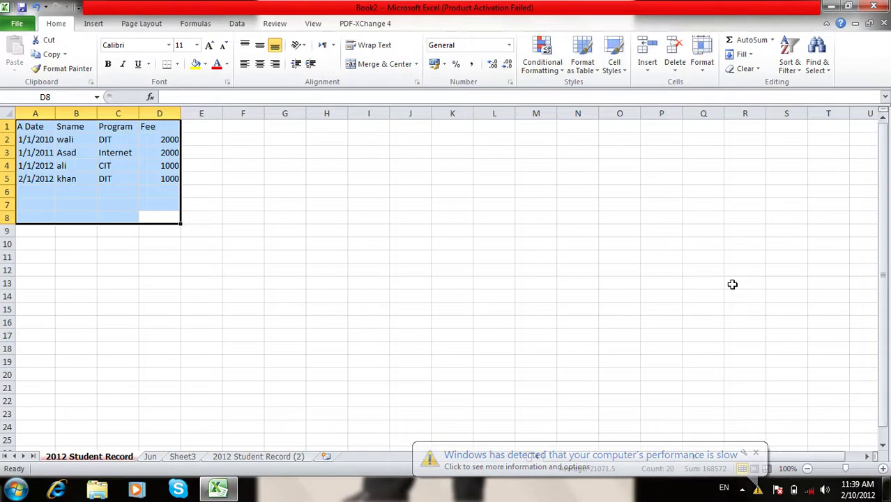
pyautogui.click(700, 230)
# Protect the sheet again with a password, entering and confirming it.
pyautogui.click(701, 66)
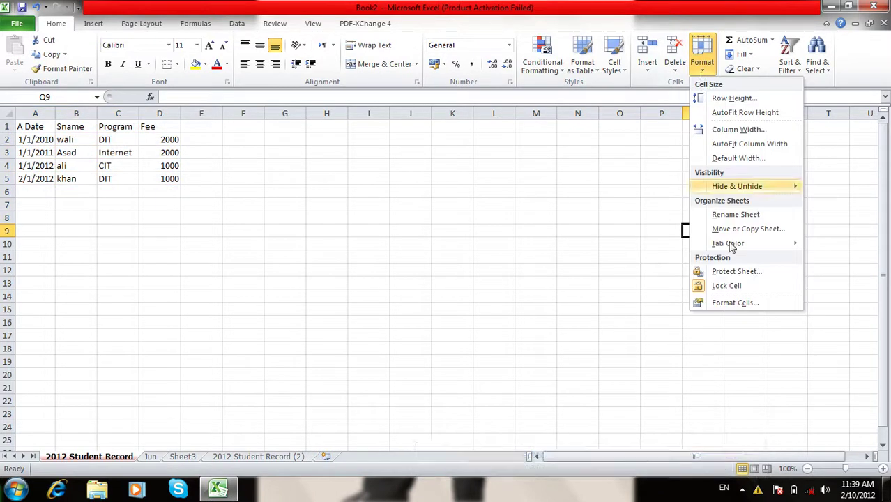
pyautogui.click(737, 272)
pyautogui.write('1')
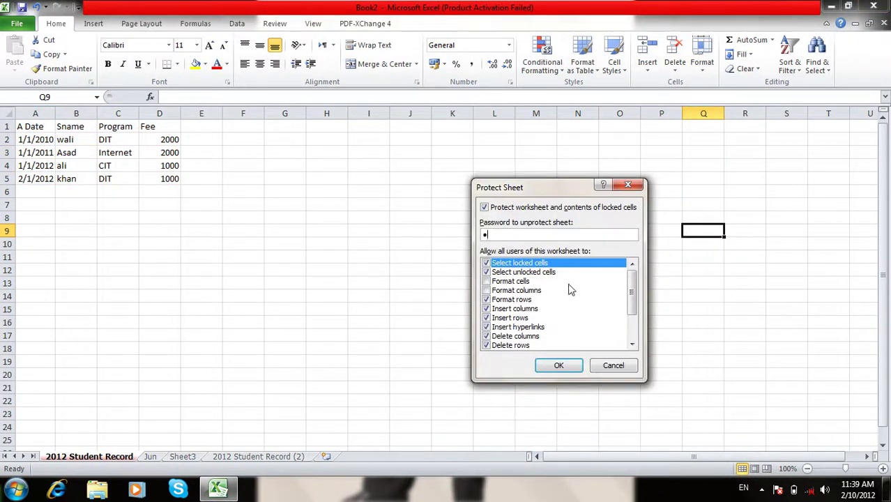
pyautogui.click(558, 366)
pyautogui.write('1')
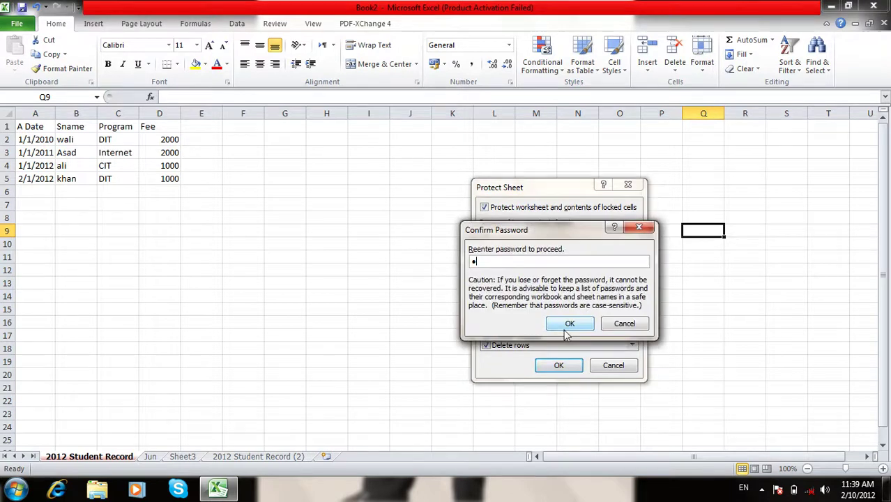
pyautogui.click(567, 328)
# Test the protection by trying to delete locked cells L7:P19, then dismiss the warning.
pyautogui.moveTo(497, 205)
pyautogui.mouseDown()
pyautogui.moveTo(684, 363)
pyautogui.moveTo(705, 363)
pyautogui.mouseUp()
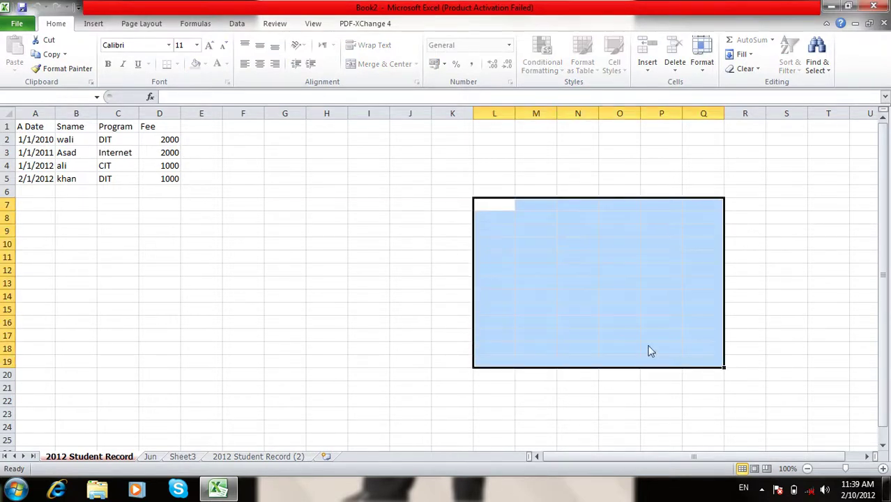
pyautogui.press('Delete')
pyautogui.click(446, 283)
# Enter salam in unlocked cell B6 and islam in B7, then select the table A1:D7.
pyautogui.click(34, 188)
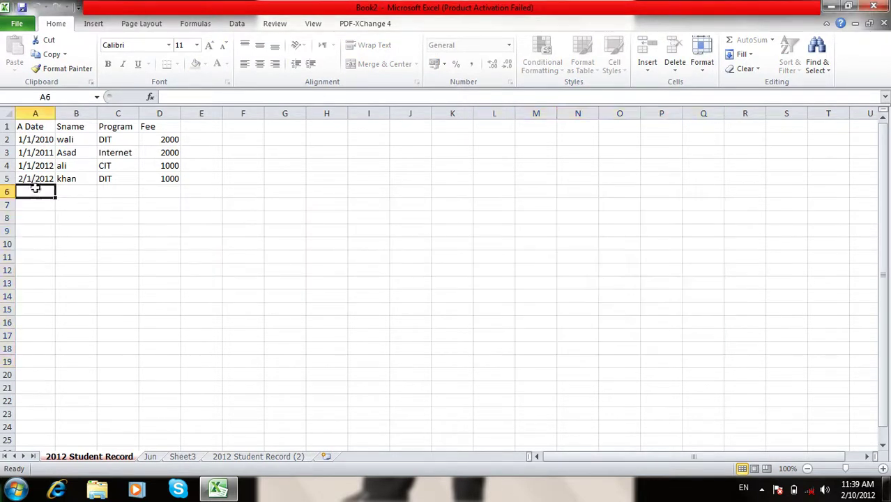
pyautogui.press('Right')
pyautogui.write('salam')
pyautogui.press('Return')
pyautogui.write('islam')
pyautogui.press('Return')
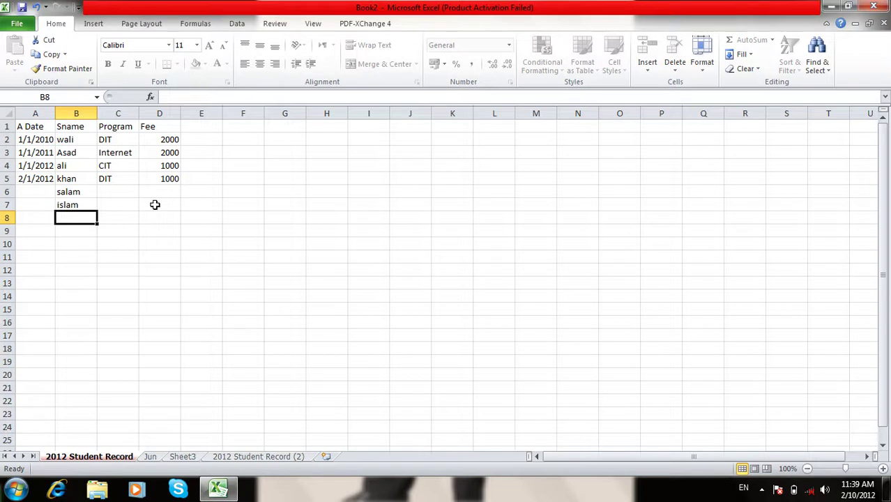
pyautogui.moveTo(157, 204); pyautogui.dragTo(15, 124)
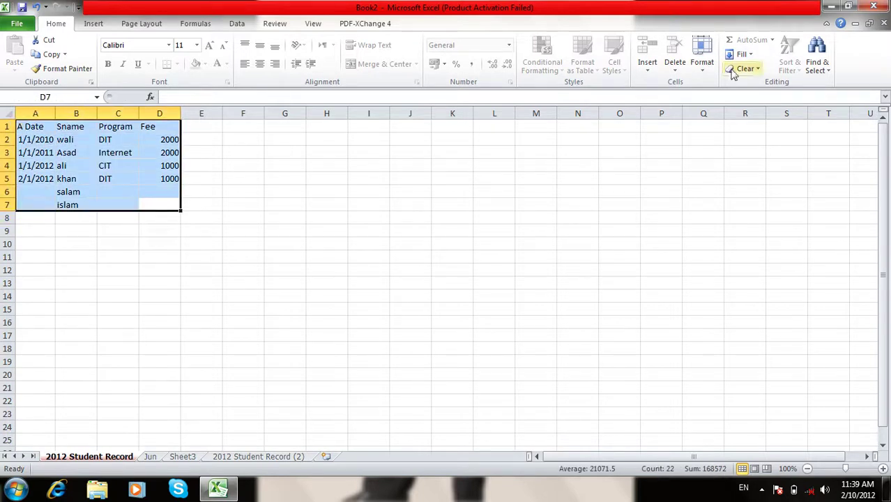
pyautogui.click(705, 66)
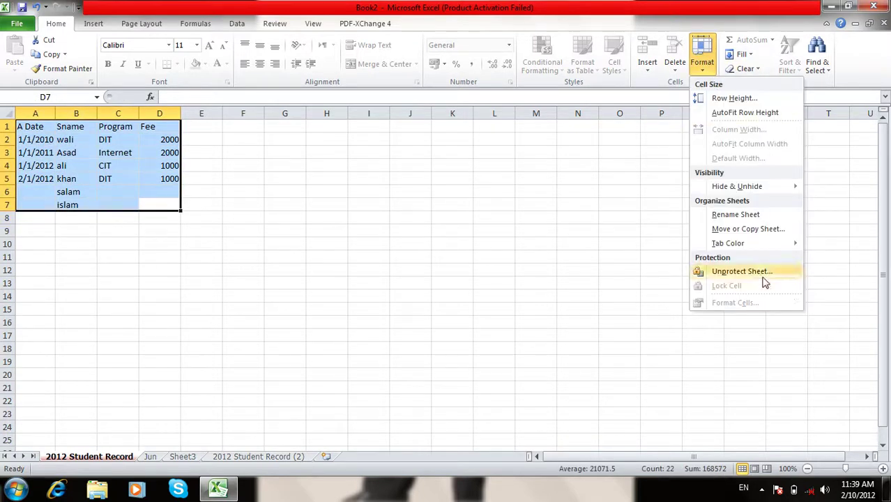
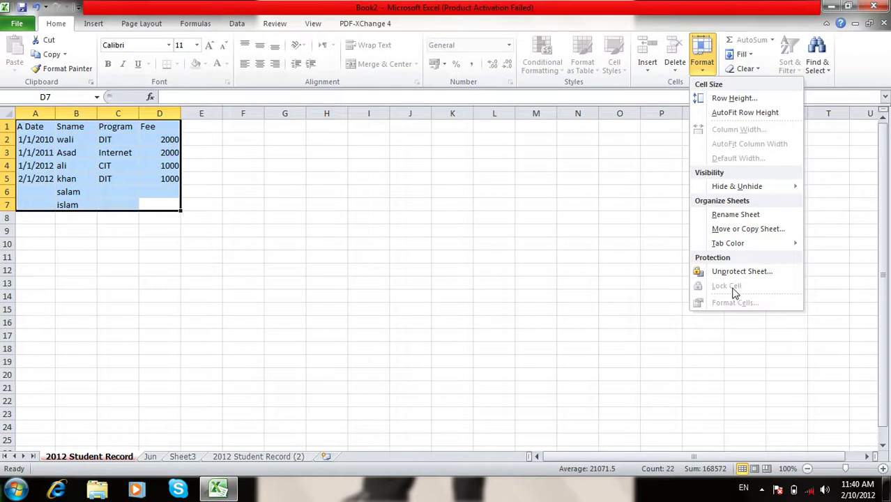
# On Sheet3, give cells K11:L12 all borders.
pyautogui.click(491, 308)
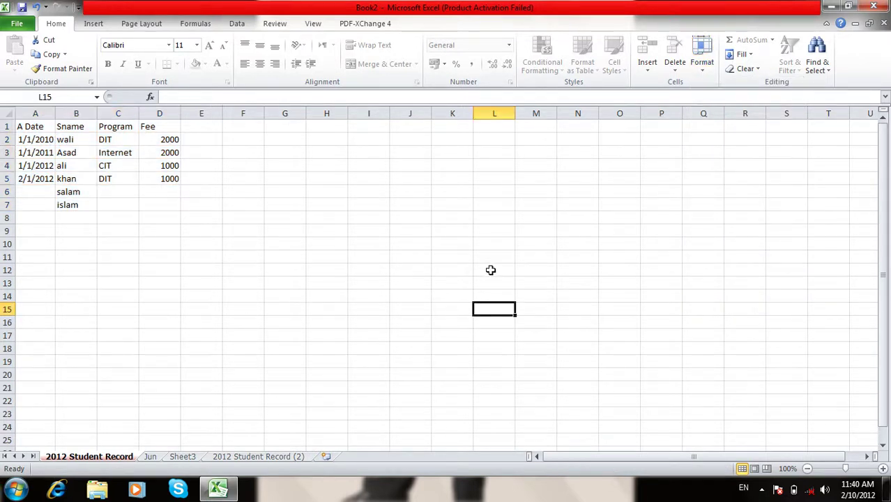
pyautogui.click(184, 458)
pyautogui.moveTo(464, 254); pyautogui.dragTo(488, 271)
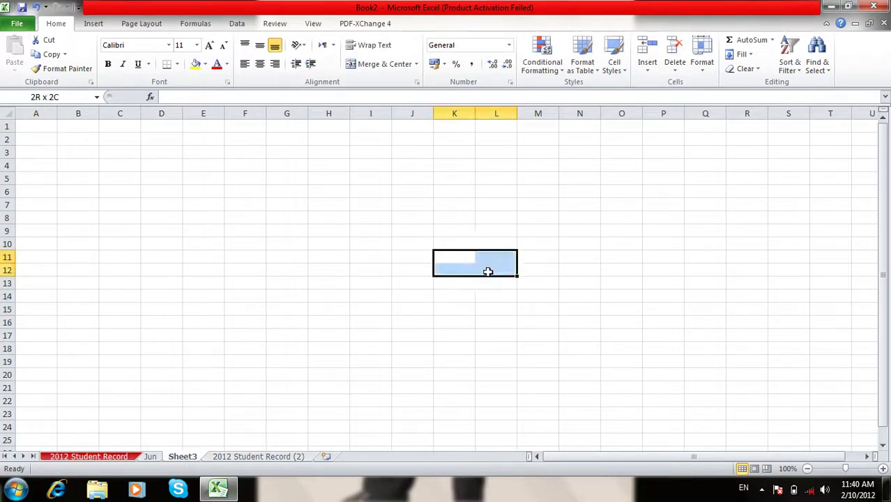
pyautogui.click(177, 64)
pyautogui.press('Return')
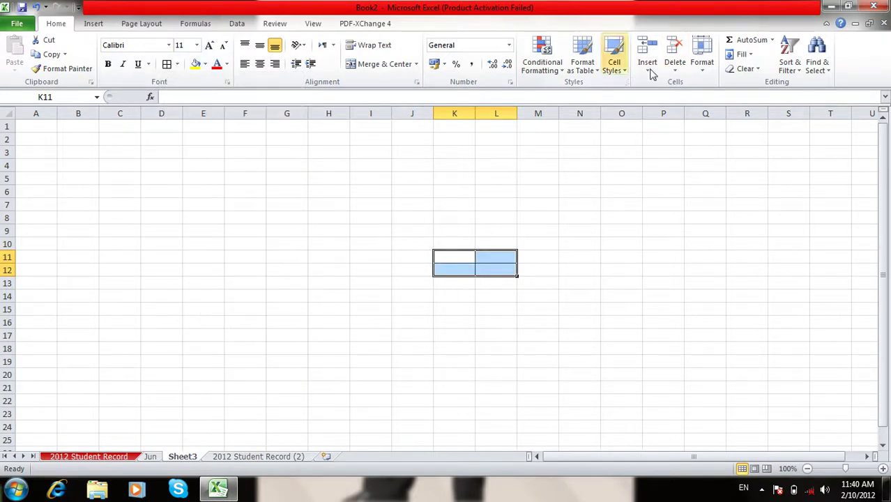
# Toggle locking on K11:L12, then protect the sheet with a confirmed password.
pyautogui.click(702, 62)
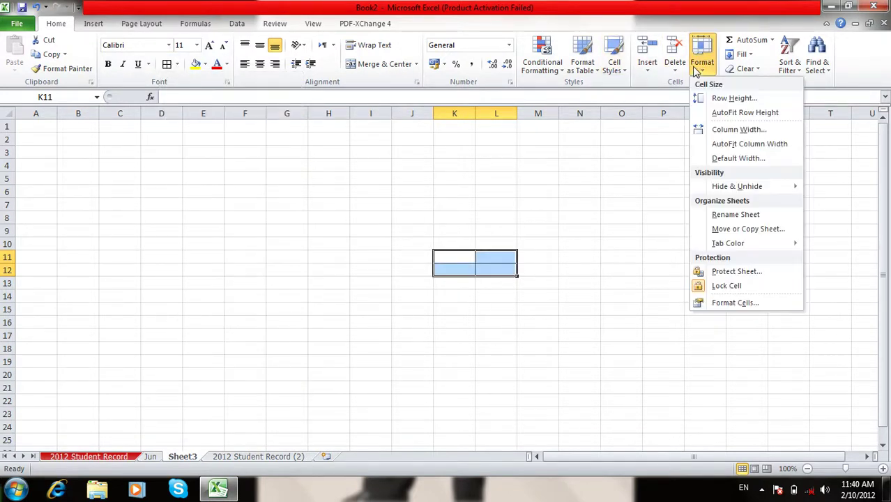
pyautogui.click(714, 287)
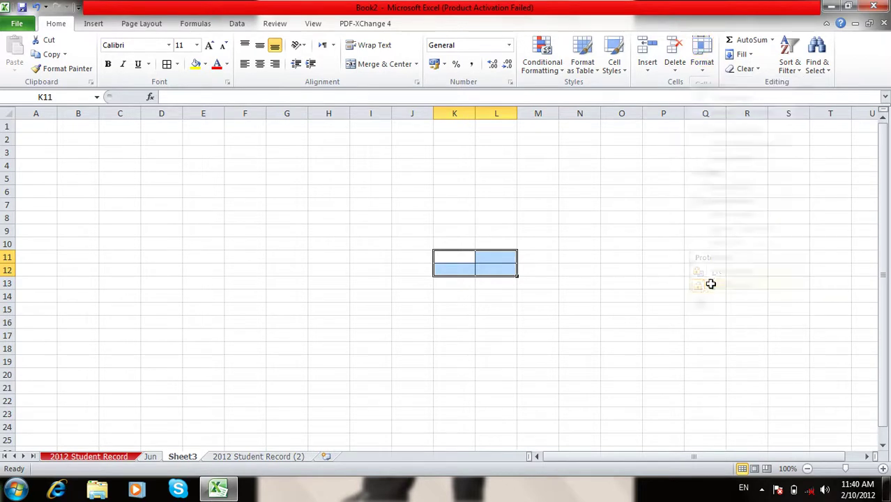
pyautogui.click(702, 66)
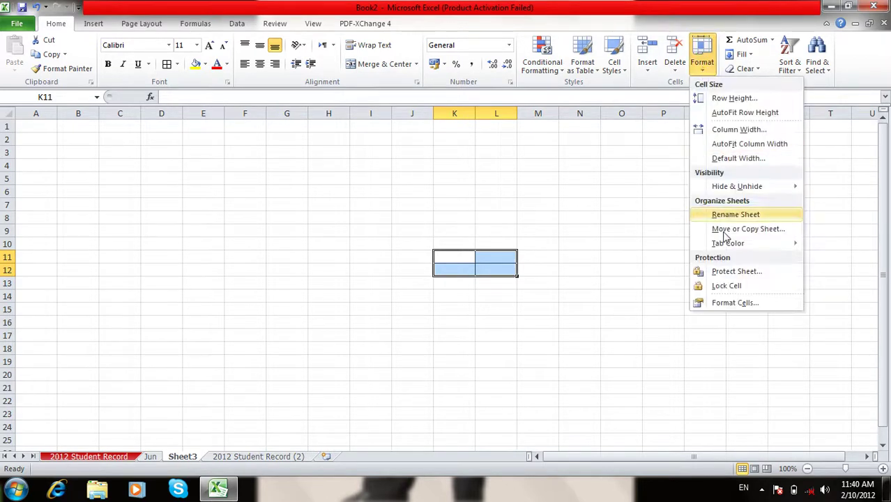
pyautogui.click(737, 271)
pyautogui.write('1')
pyautogui.click(558, 365)
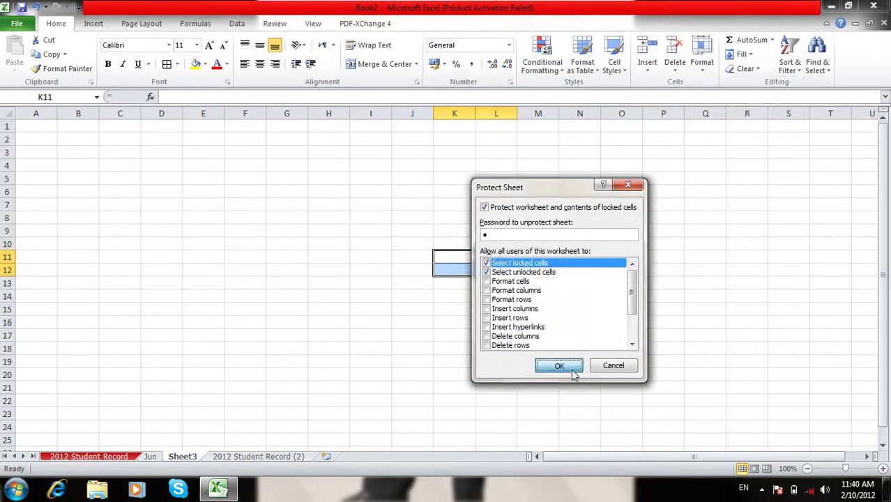
pyautogui.write('1')
pyautogui.click(571, 324)
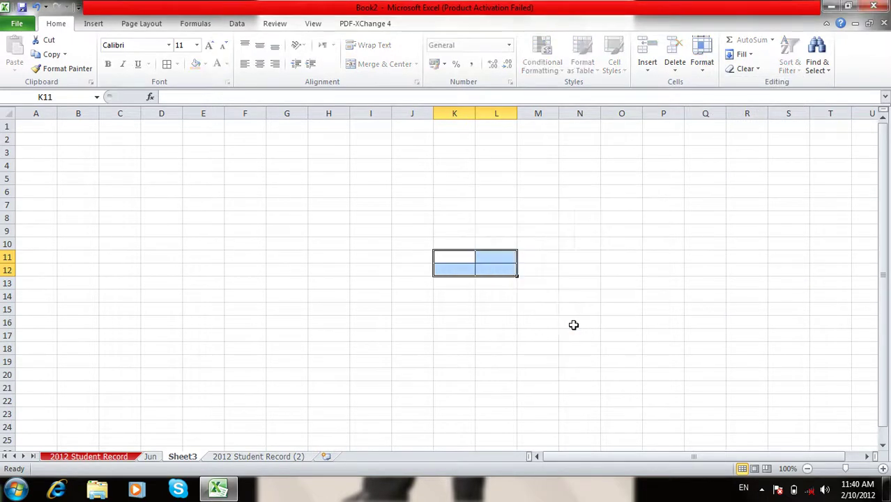
# Test that editing is blocked on the protected sheet, cancelling the 'aa' entry in K11.
pyautogui.doubleClick(342, 164)
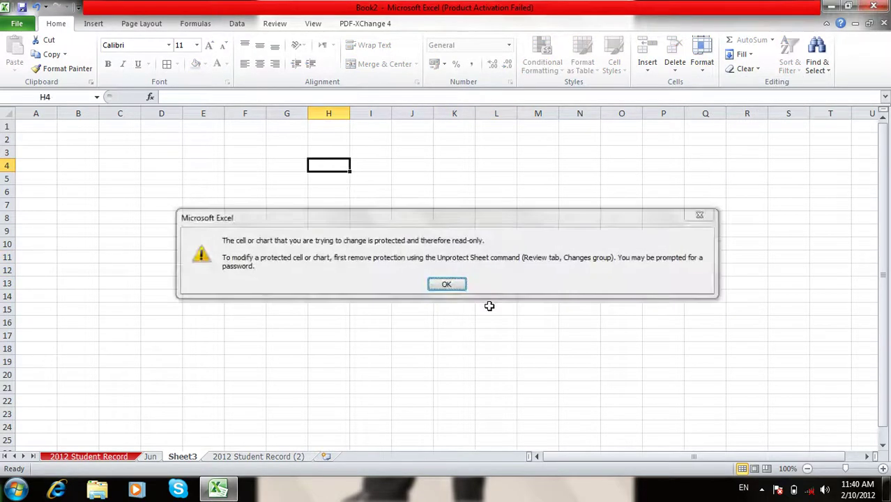
pyautogui.press('Return')
pyautogui.click(441, 260)
pyautogui.write('aa')
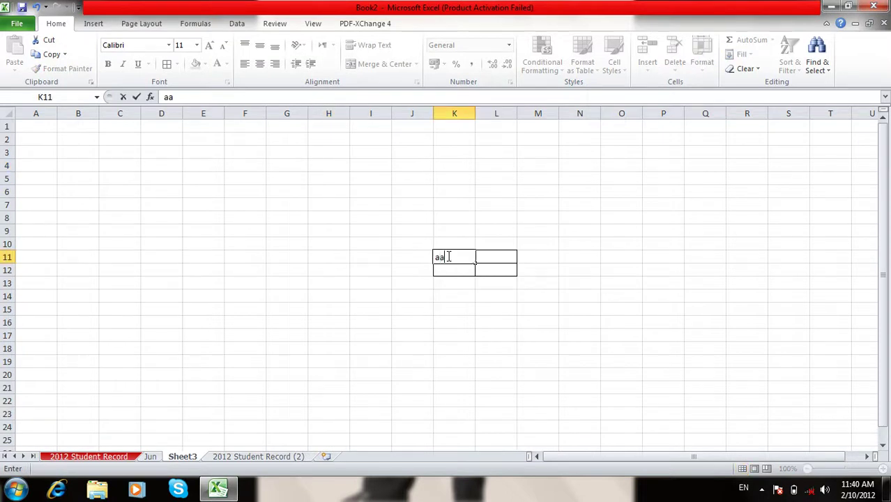
pyautogui.press('Escape')
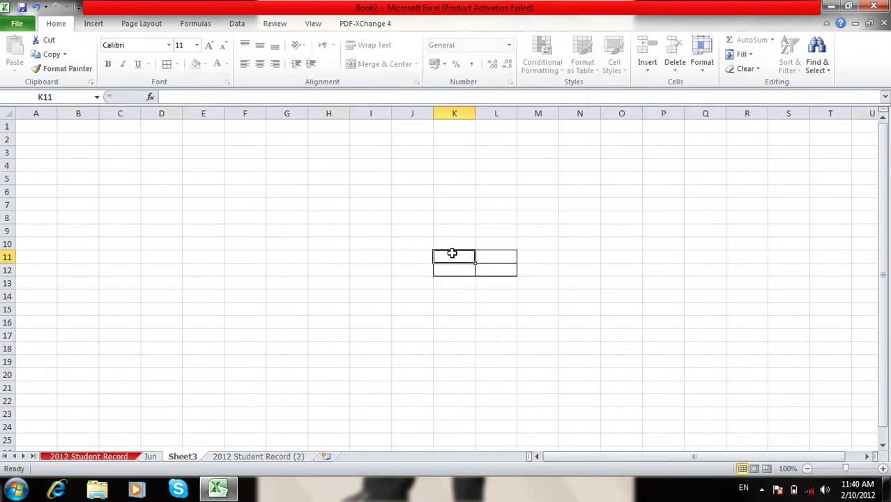
# Unprotect Sheet3 by entering its password.
pyautogui.moveTo(472, 259); pyautogui.dragTo(489, 270)
pyautogui.click(702, 61)
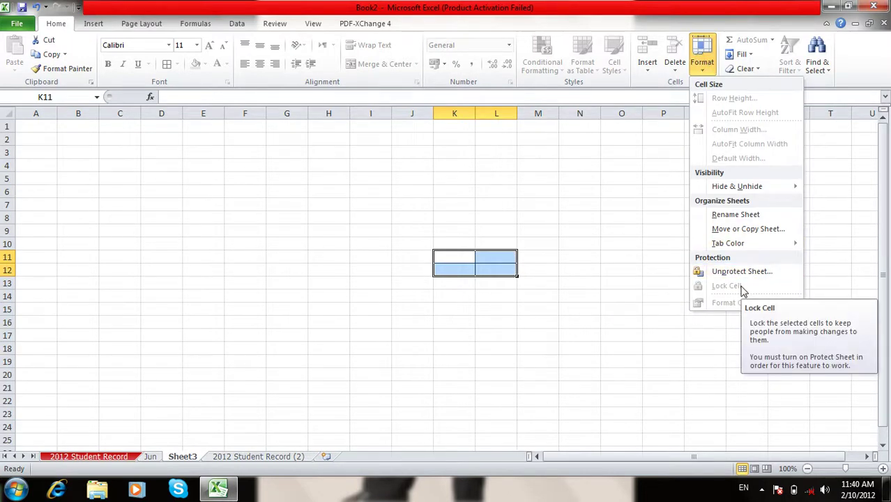
pyautogui.click(569, 339)
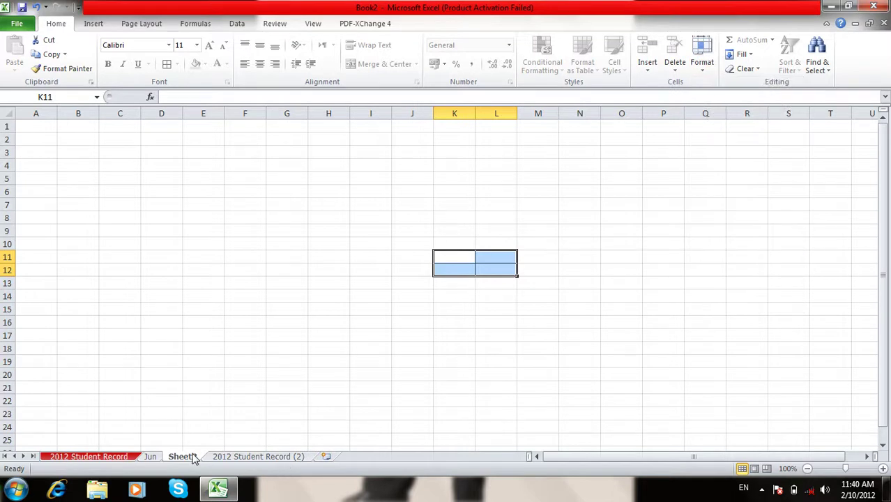
pyautogui.click(734, 272)
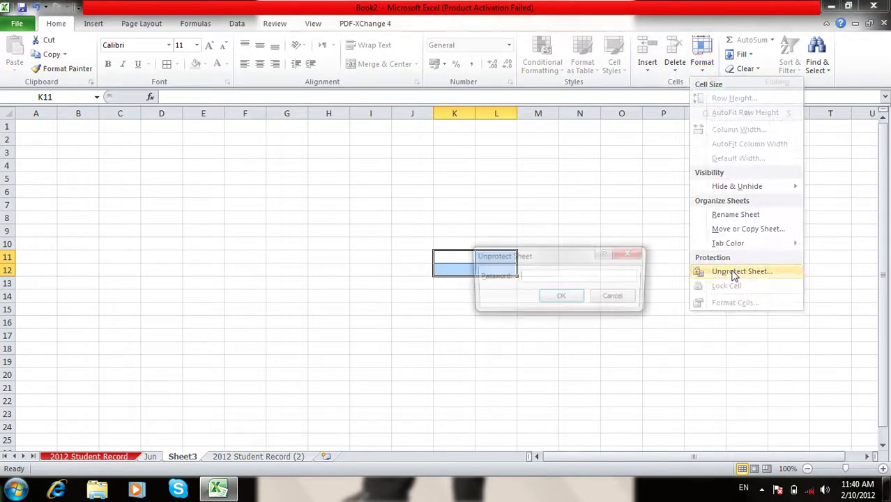
pyautogui.click(563, 297)
pyautogui.click(598, 241)
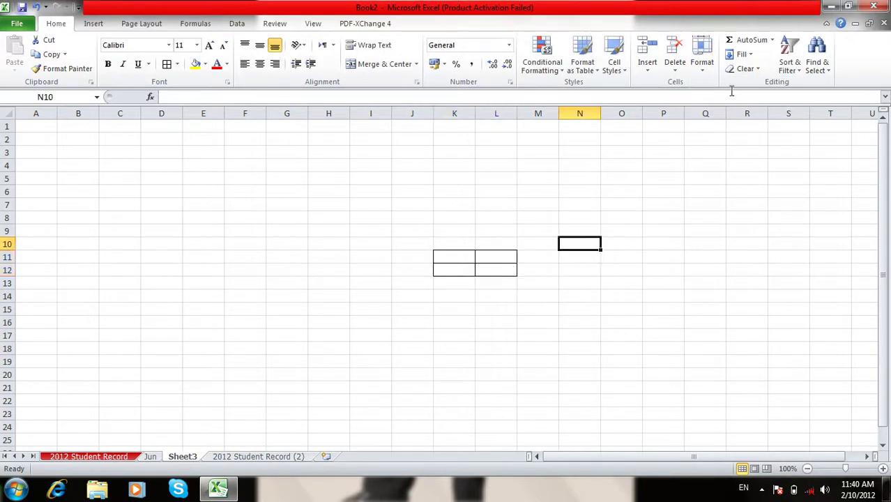
pyautogui.click(704, 67)
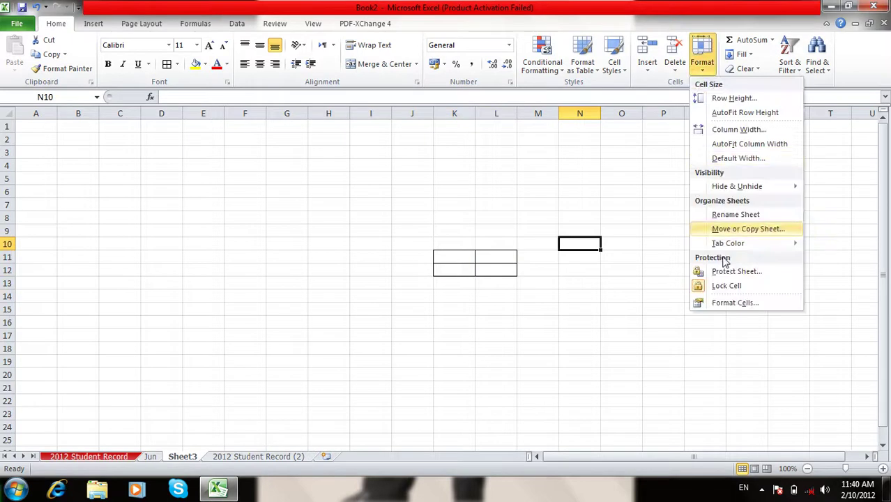
pyautogui.click(735, 302)
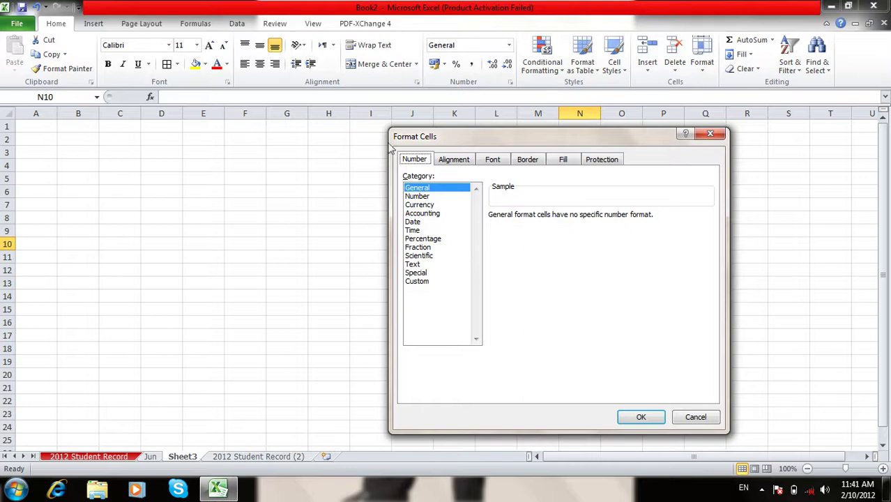
pyautogui.click(460, 163)
pyautogui.click(502, 160)
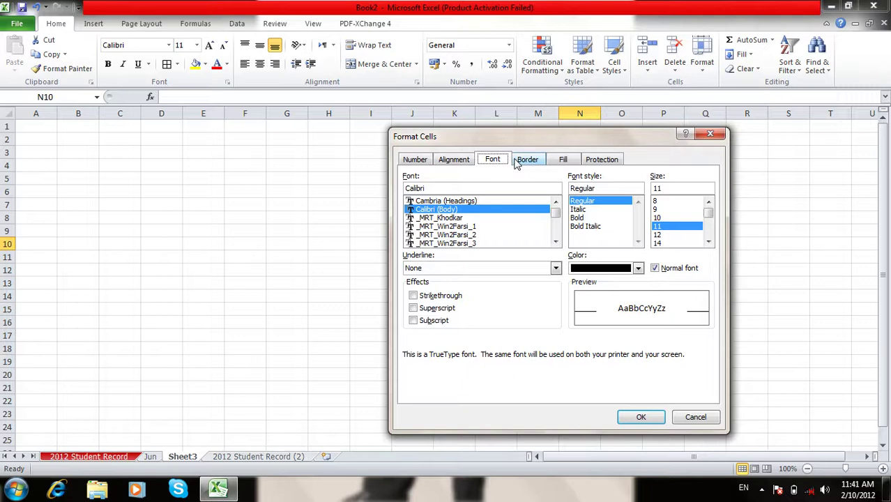
pyautogui.click(533, 161)
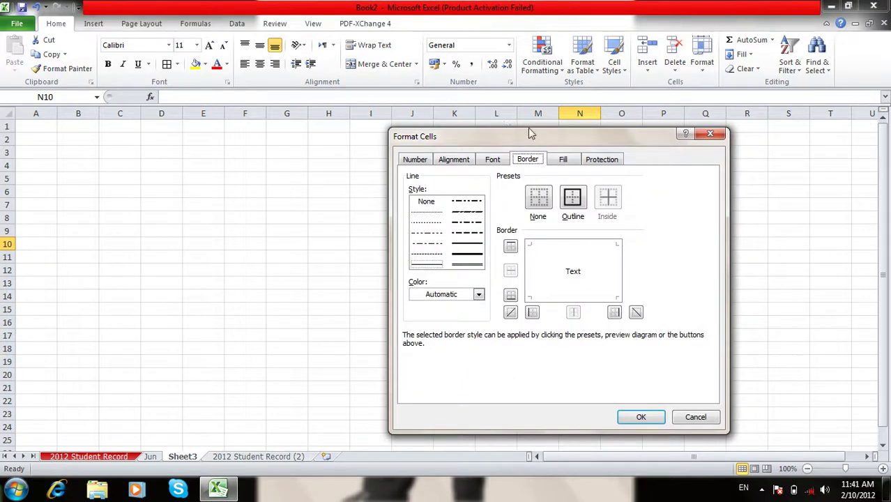
pyautogui.click(564, 159)
pyautogui.click(588, 160)
pyautogui.click(528, 165)
pyautogui.click(695, 417)
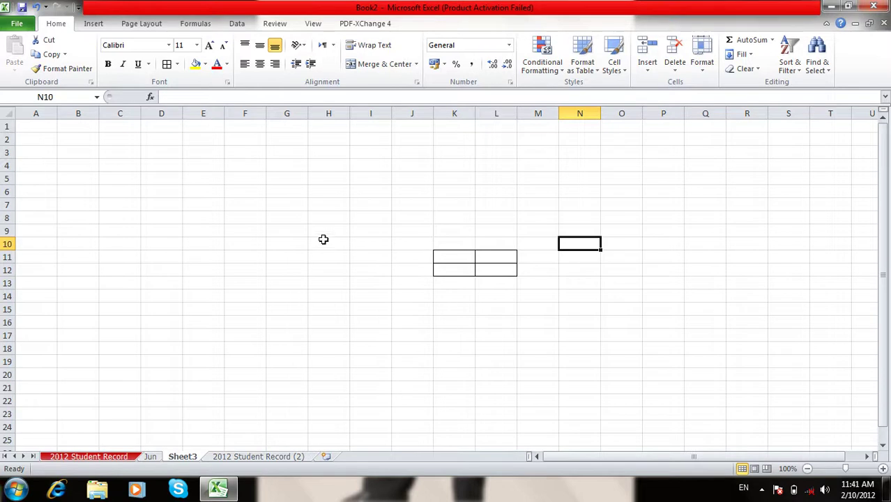
# Fill every cell of A1:F7 with 'asad'.
pyautogui.moveTo(41, 126); pyautogui.dragTo(239, 211)
pyautogui.write('asad')
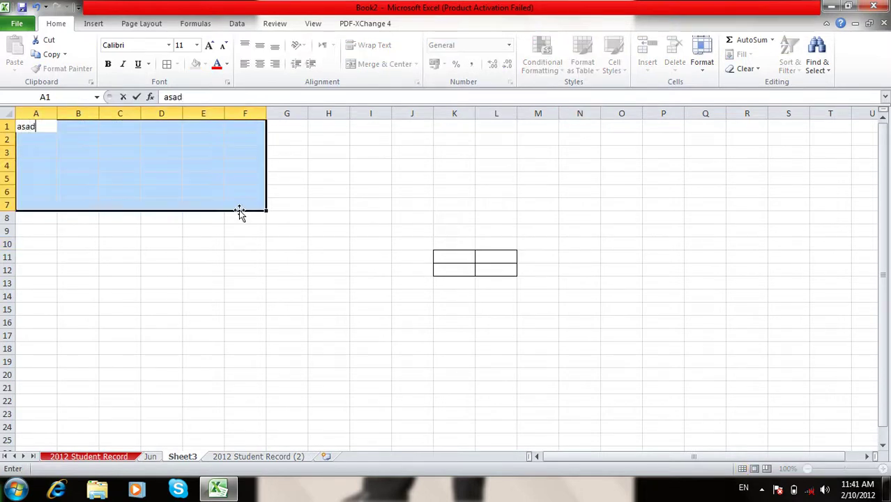
pyautogui.hotkey('ctrl', 'Return')
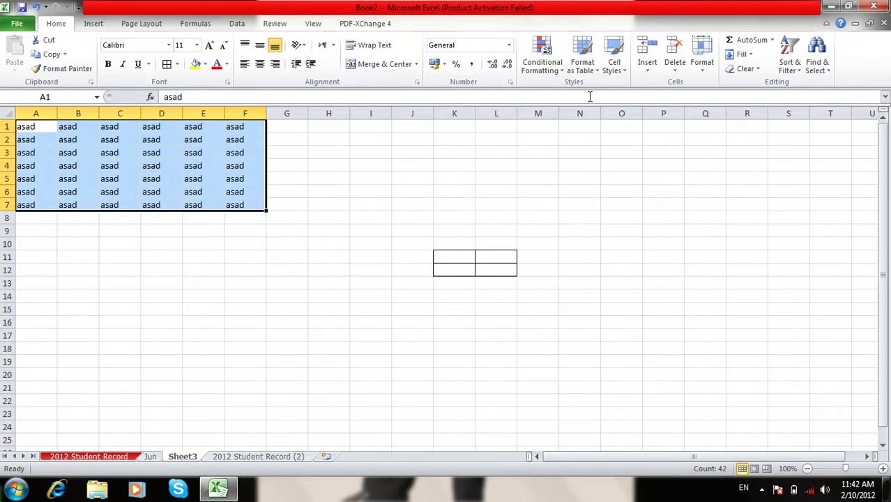
# In Format Cells, apply dash-dot-dot outline and inside borders to A1:F7.
pyautogui.click(702, 70)
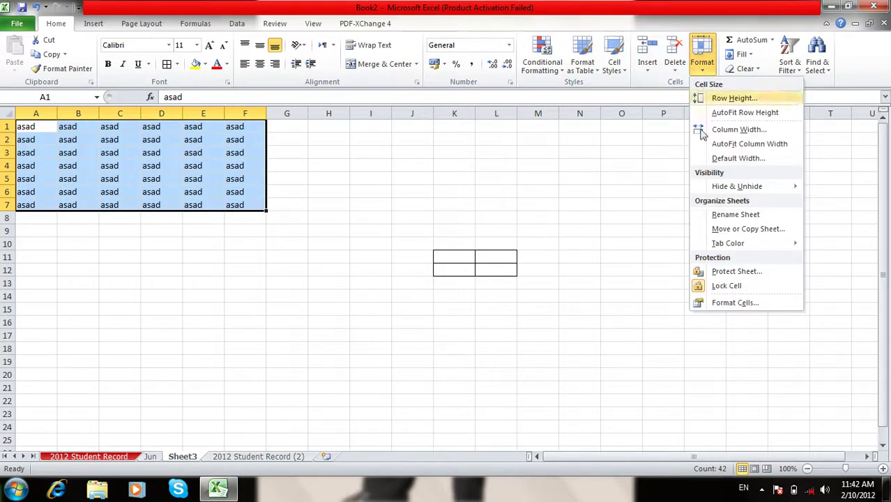
pyautogui.click(755, 299)
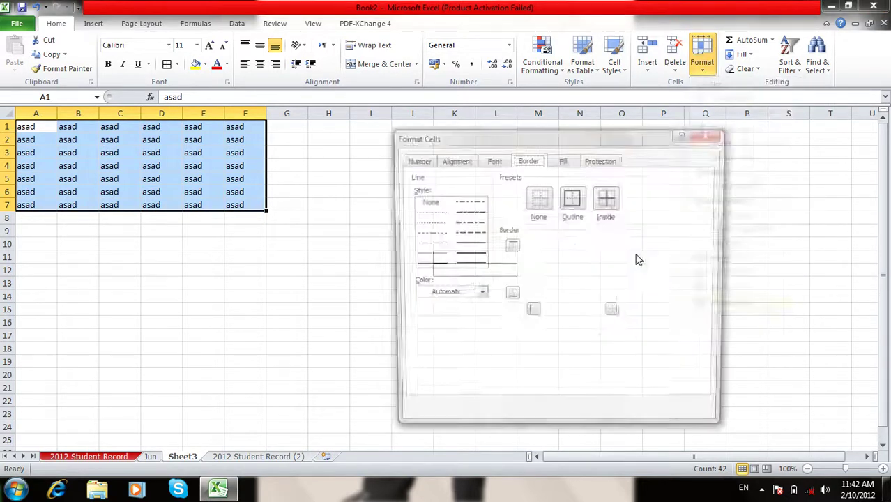
pyautogui.click(427, 243)
pyautogui.press('Right')
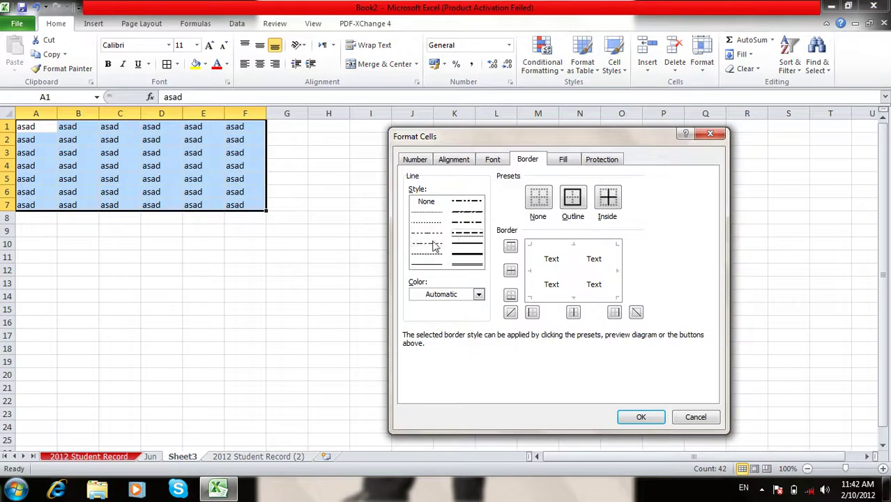
pyautogui.click(428, 248)
pyautogui.click(575, 202)
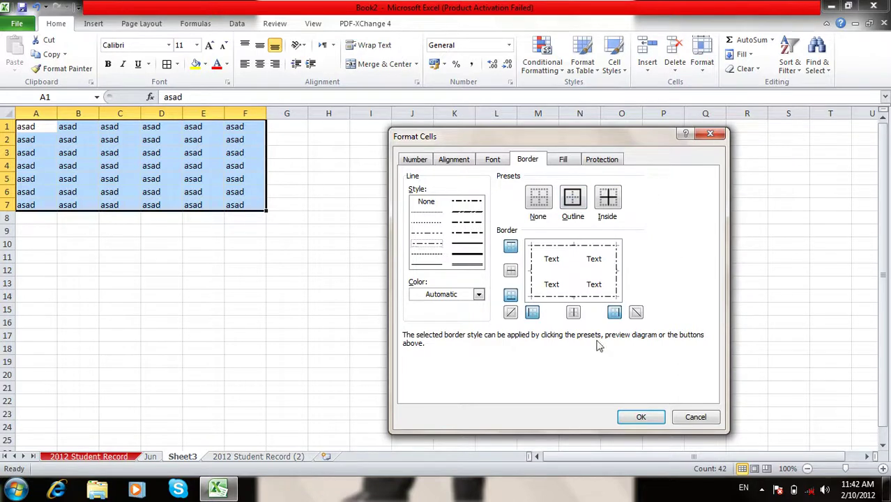
pyautogui.click(609, 200)
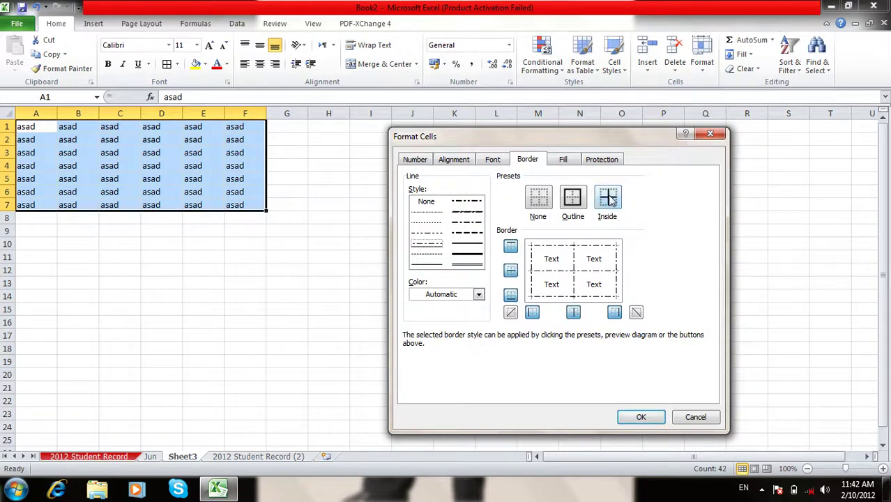
# Make the outline and inside borders dark red and apply them.
pyautogui.click(437, 301)
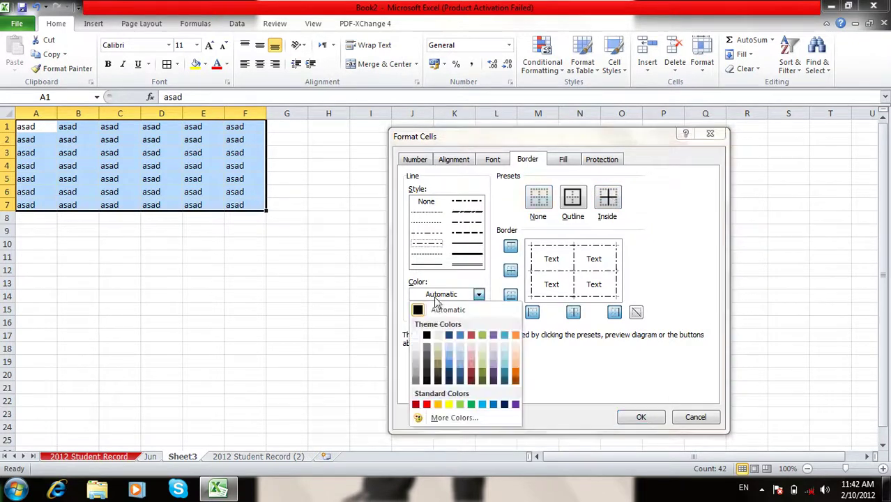
pyautogui.click(471, 376)
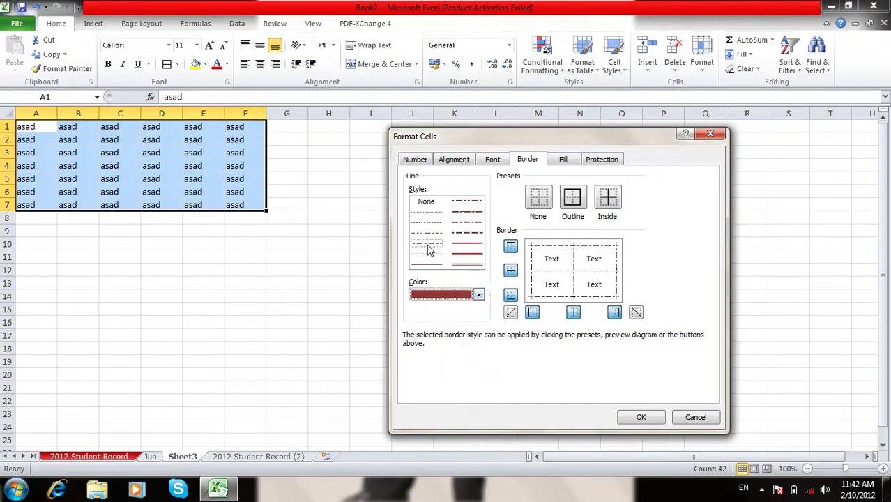
pyautogui.click(572, 200)
pyautogui.click(608, 198)
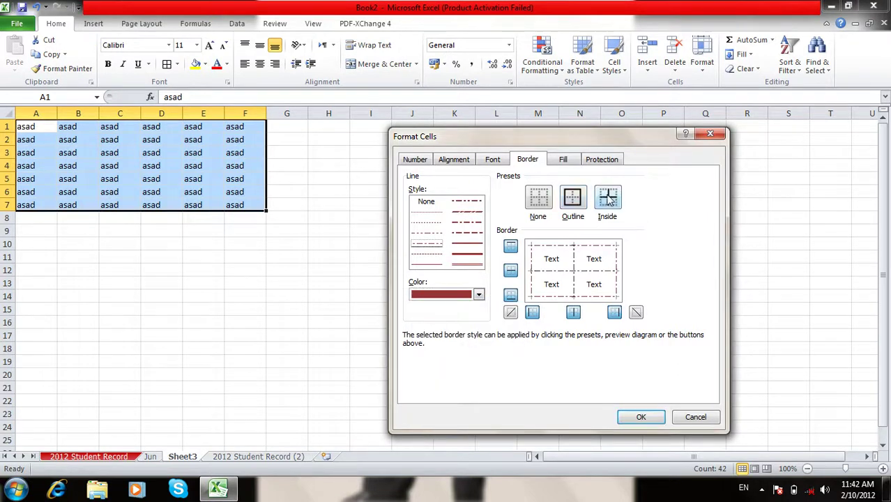
pyautogui.click(511, 271)
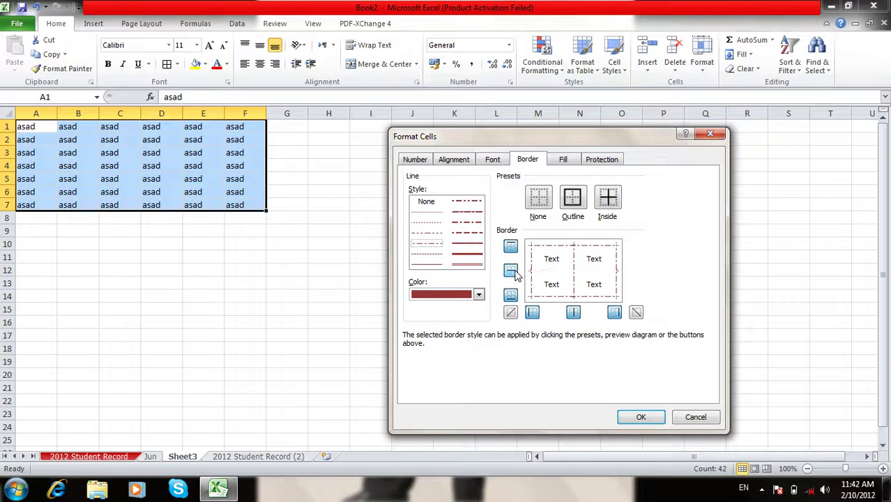
pyautogui.click(636, 312)
pyautogui.click(636, 313)
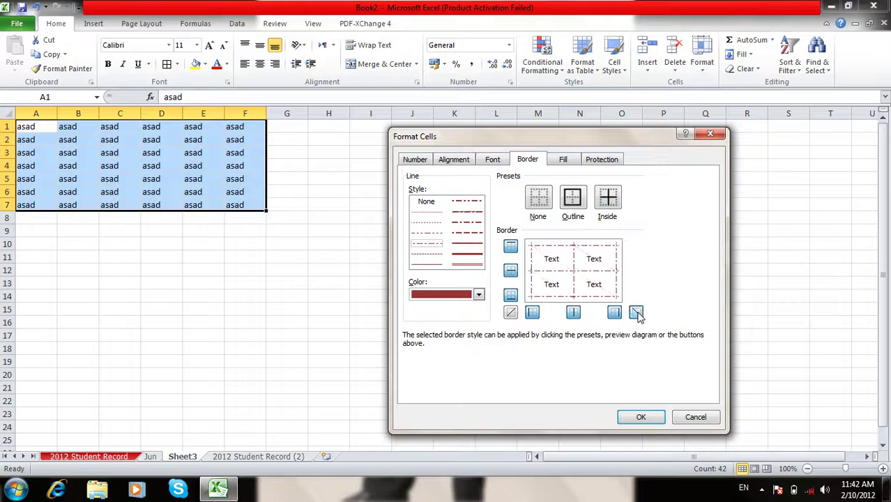
pyautogui.click(640, 419)
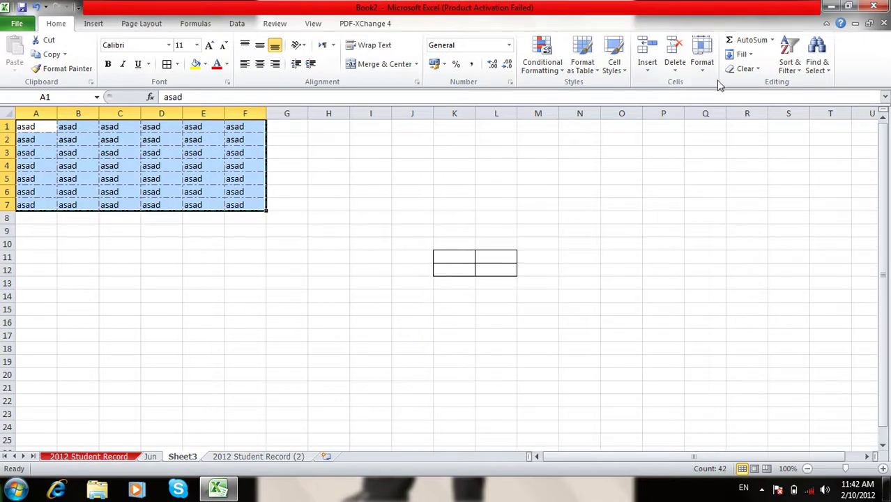
# Give A1:F7 a light blue background fill through Format Cells.
pyautogui.click(702, 67)
pyautogui.click(727, 306)
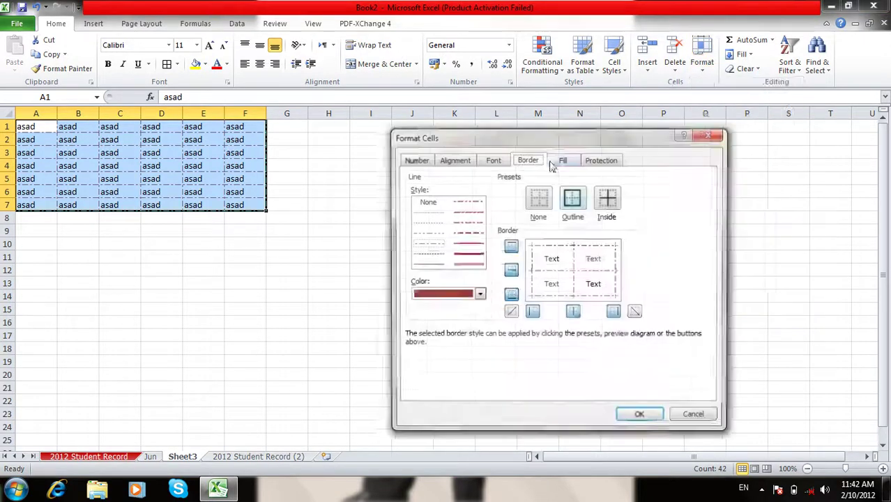
pyautogui.click(563, 159)
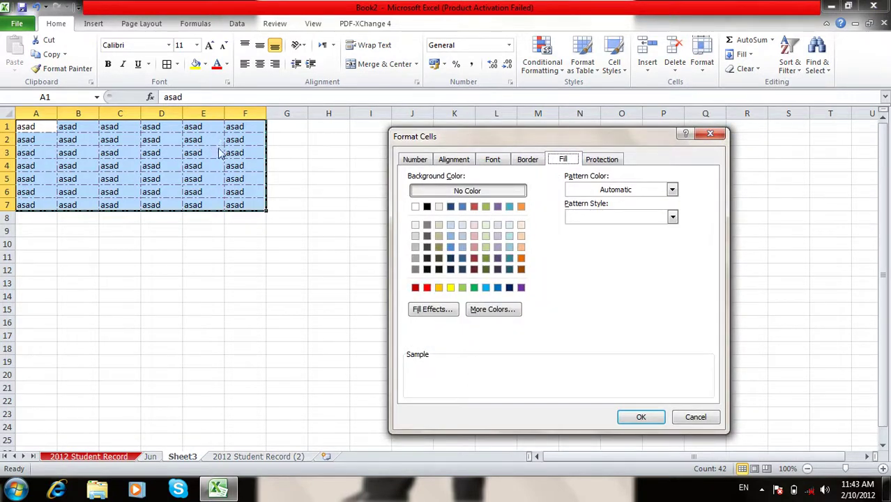
pyautogui.click(451, 235)
pyautogui.click(635, 417)
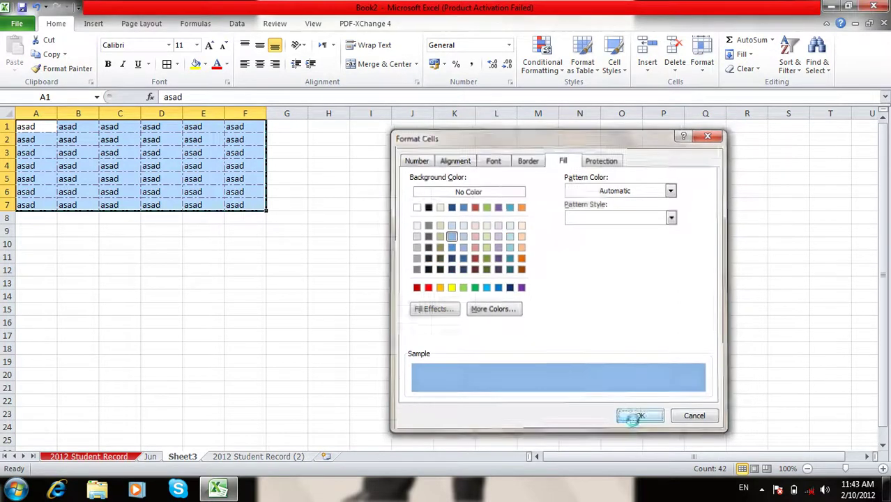
# Set a gradient fill effect with black as Color 1 and red as Color 2.
pyautogui.click(702, 61)
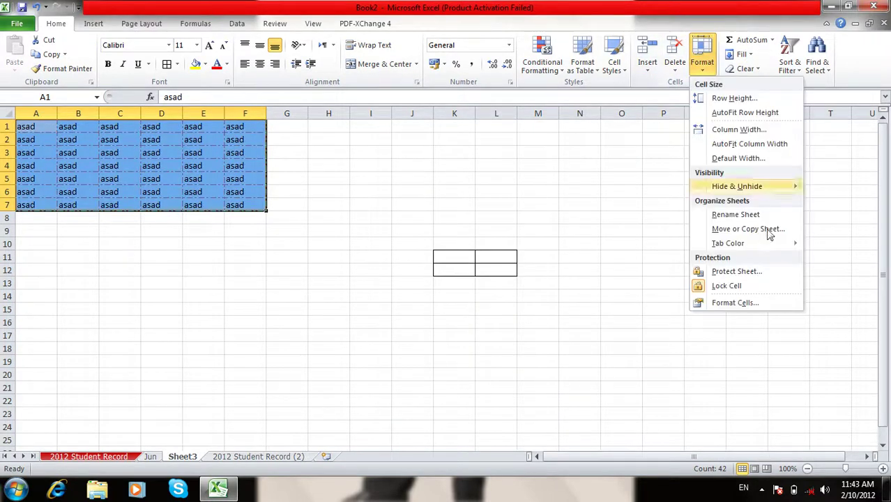
pyautogui.click(762, 303)
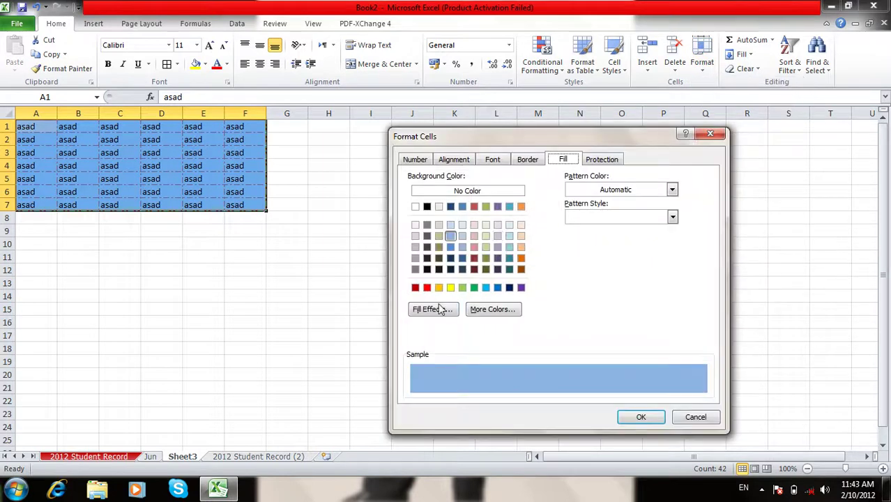
pyautogui.click(440, 311)
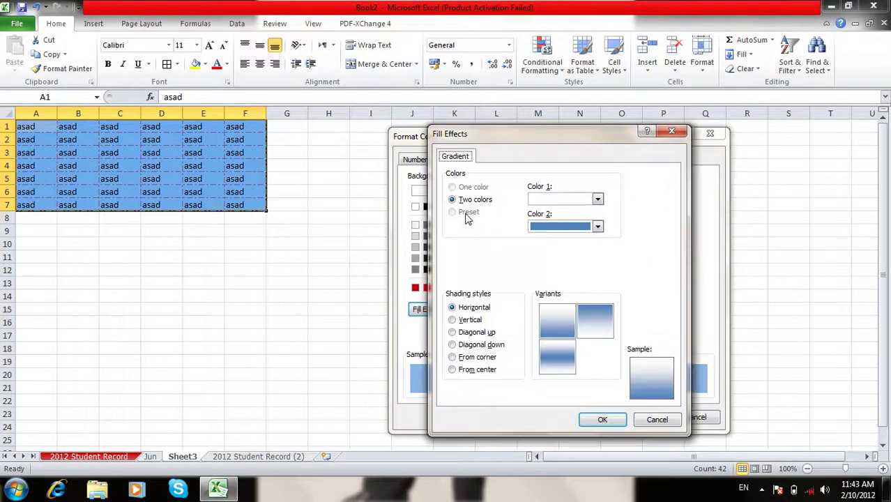
pyautogui.click(541, 201)
pyautogui.click(546, 224)
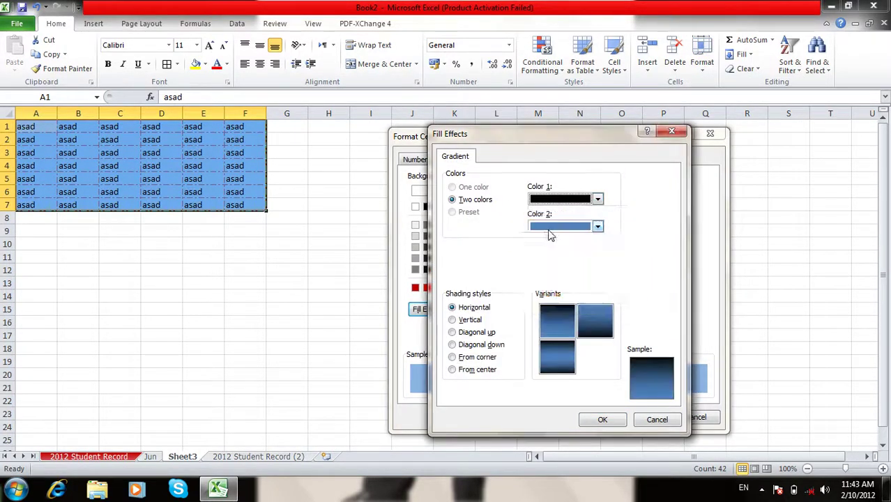
pyautogui.click(558, 226)
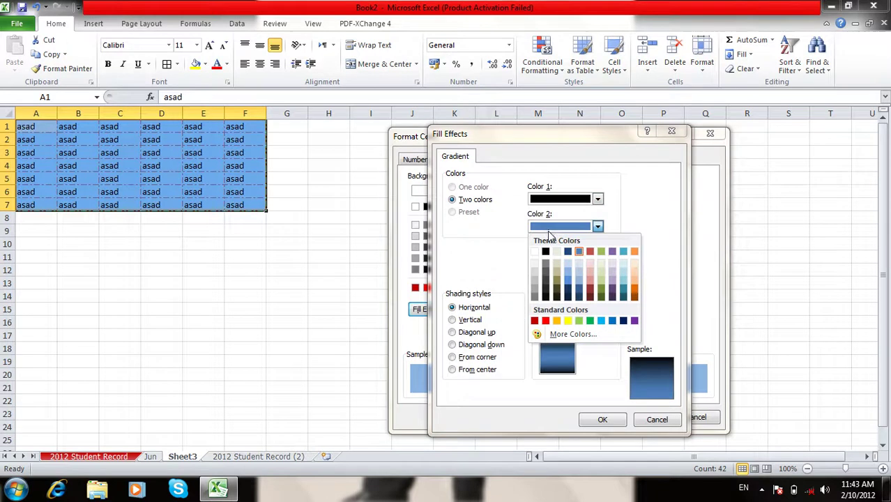
pyautogui.click(545, 321)
# Choose From center shading for the gradient and apply it to A1:F7.
pyautogui.click(468, 370)
pyautogui.click(471, 357)
pyautogui.click(480, 346)
pyautogui.click(473, 369)
pyautogui.click(555, 321)
pyautogui.click(602, 419)
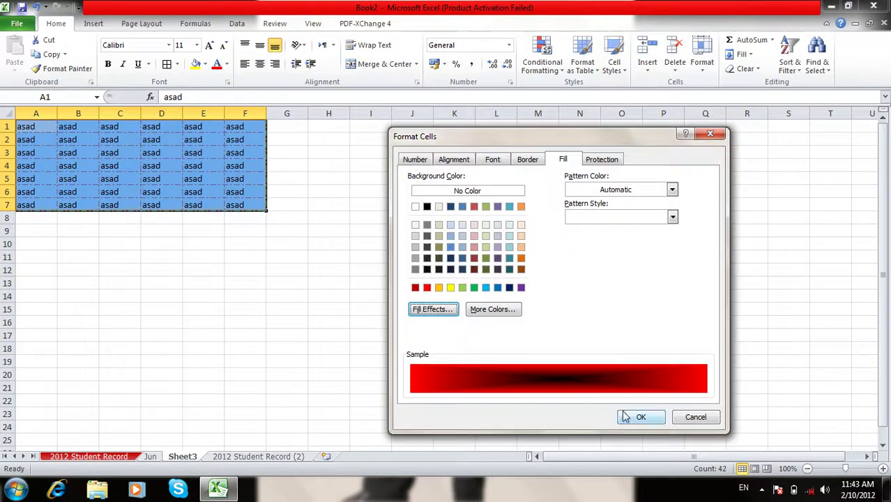
pyautogui.click(625, 417)
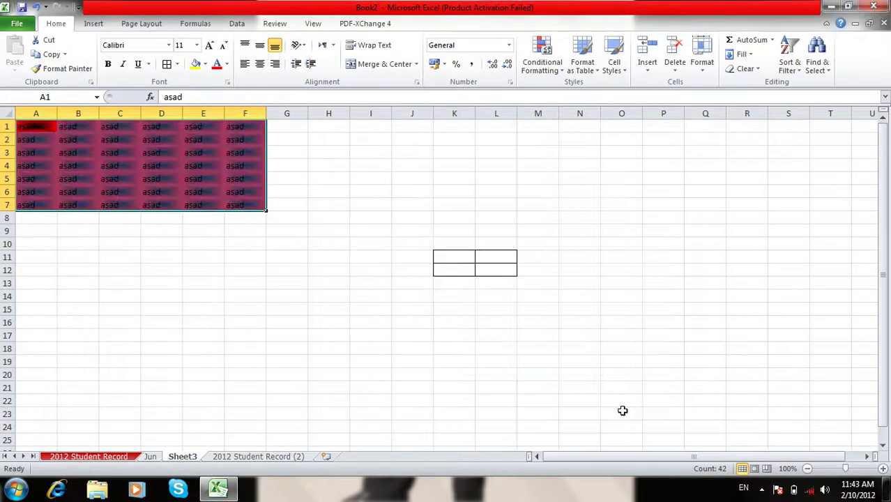
# Make the asad text in A1:F7 yellow after undoing a trial yellow fill.
pyautogui.click(196, 64)
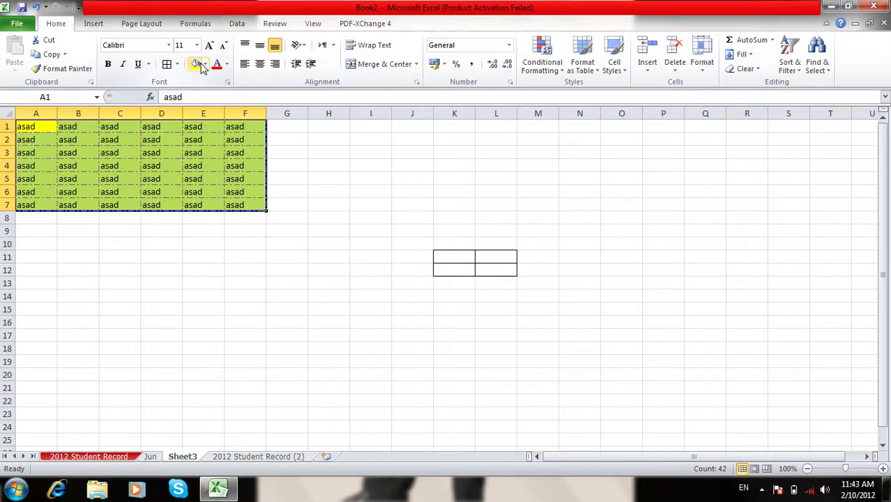
pyautogui.hotkey('ctrl', 'z')
pyautogui.click(226, 64)
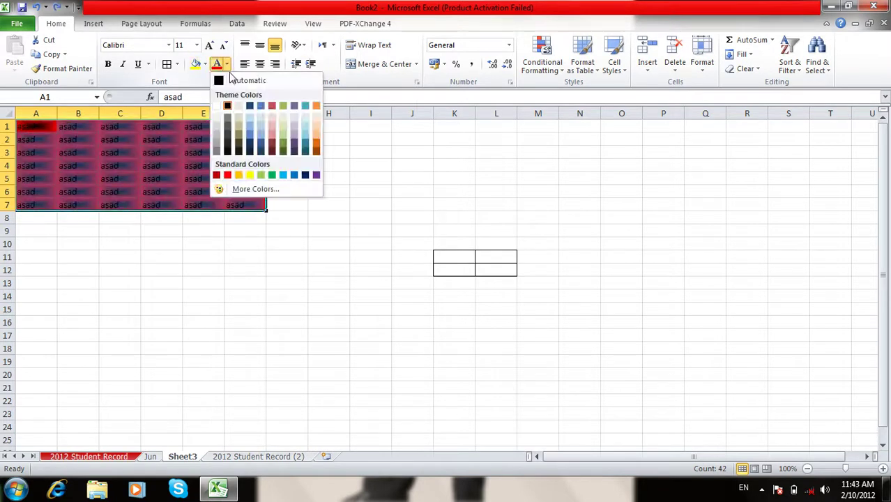
pyautogui.click(250, 175)
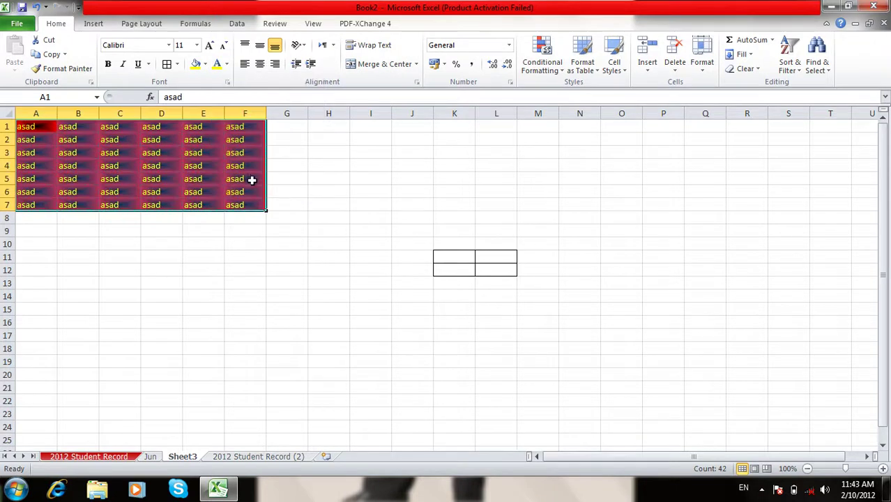
pyautogui.click(275, 171)
pyautogui.moveTo(255, 203); pyautogui.dragTo(42, 126)
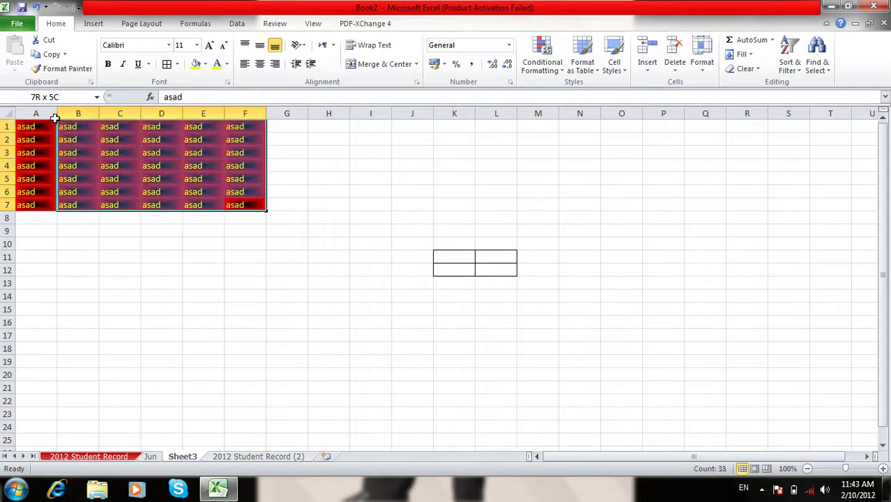
# Give A1:F7 a light pink thin grid pattern fill.
pyautogui.click(702, 61)
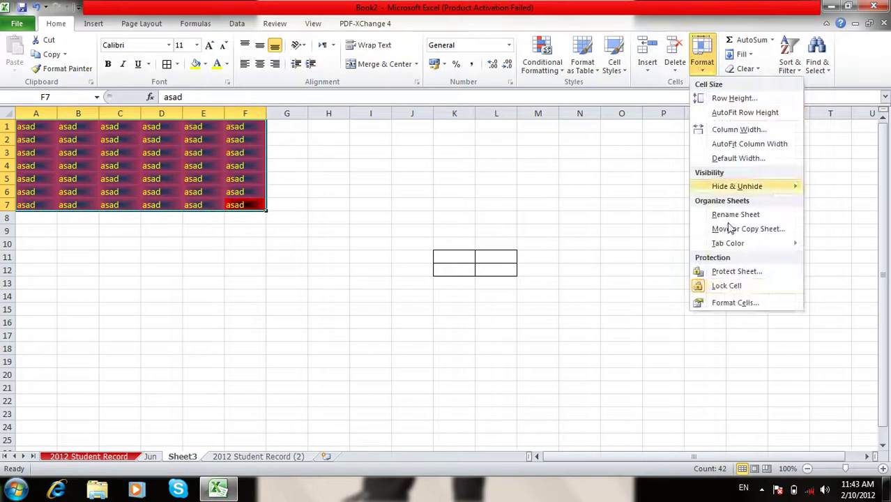
pyautogui.click(733, 305)
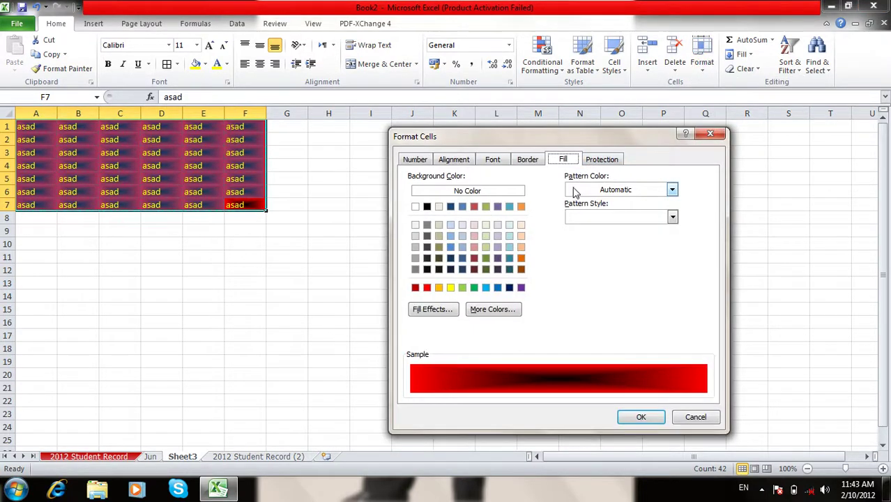
pyautogui.click(582, 191)
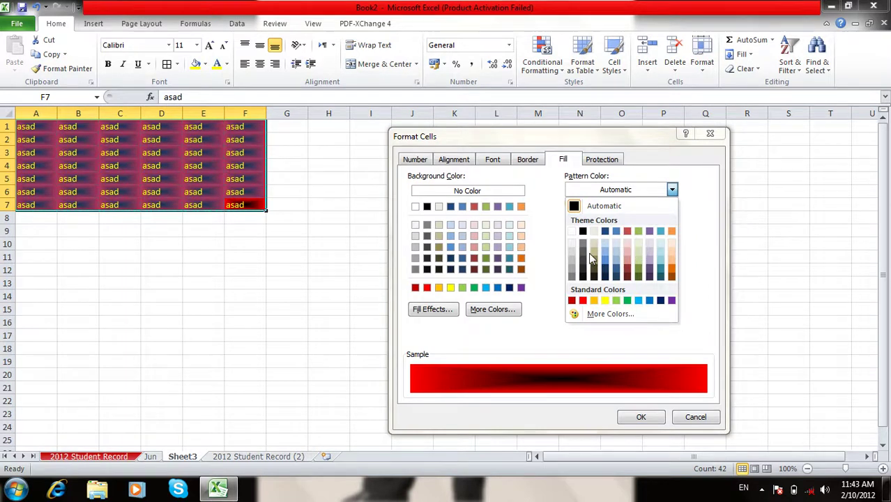
pyautogui.click(627, 248)
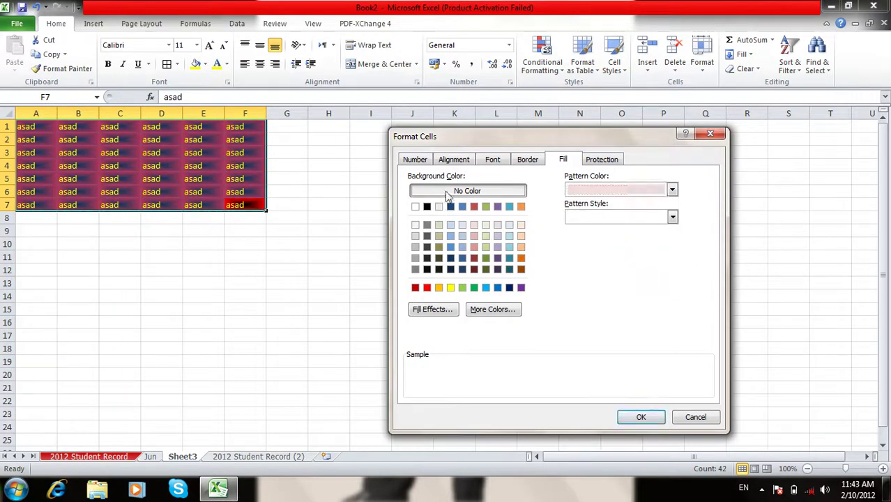
pyautogui.click(596, 218)
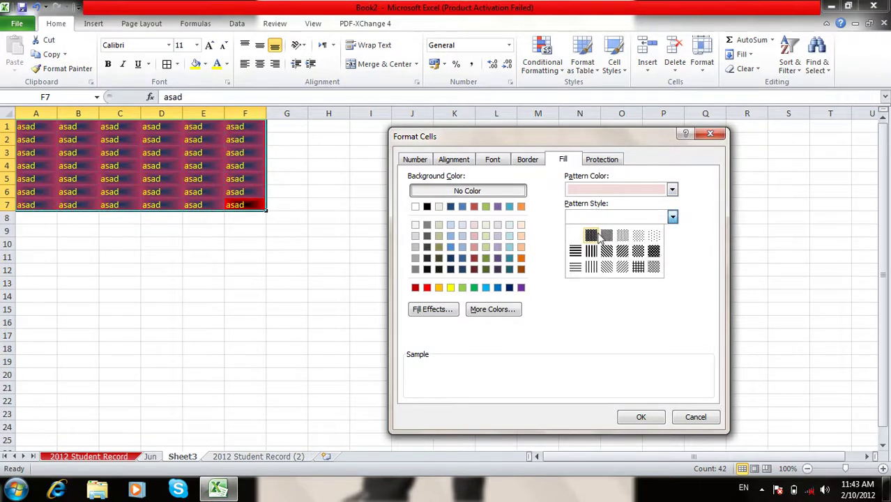
pyautogui.click(638, 267)
pyautogui.click(643, 416)
pyautogui.click(329, 217)
# Set the A1:F7 pattern colour to white, clearing the pink grid.
pyautogui.moveTo(264, 202); pyautogui.dragTo(36, 127)
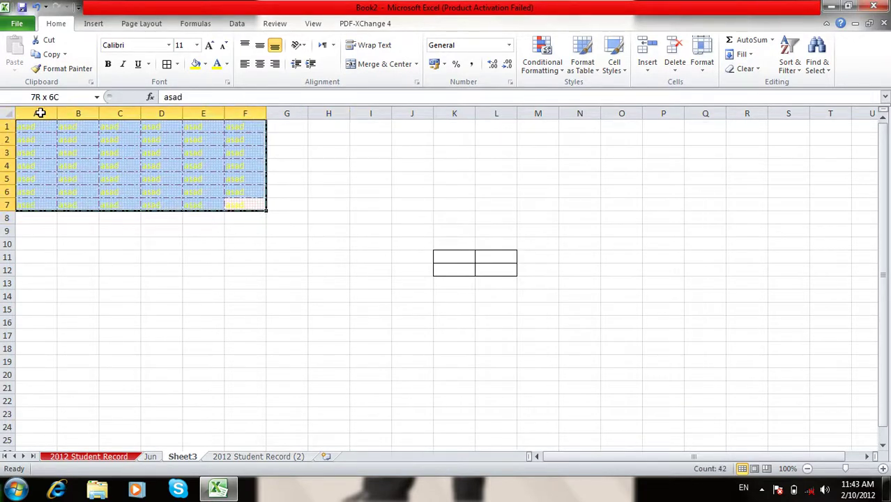
pyautogui.click(614, 61)
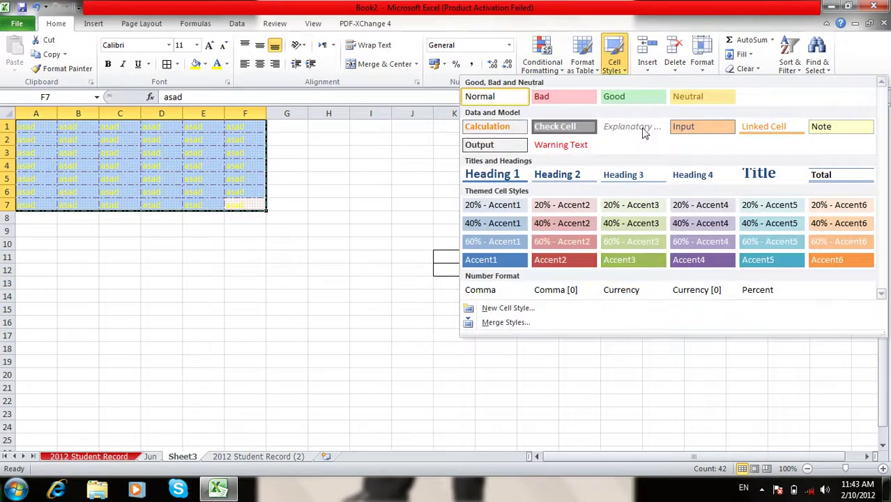
pyautogui.click(704, 68)
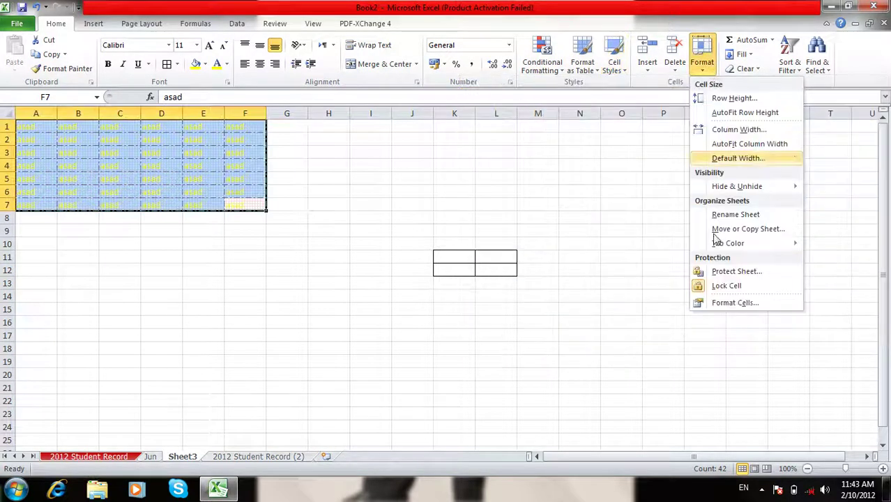
pyautogui.click(728, 302)
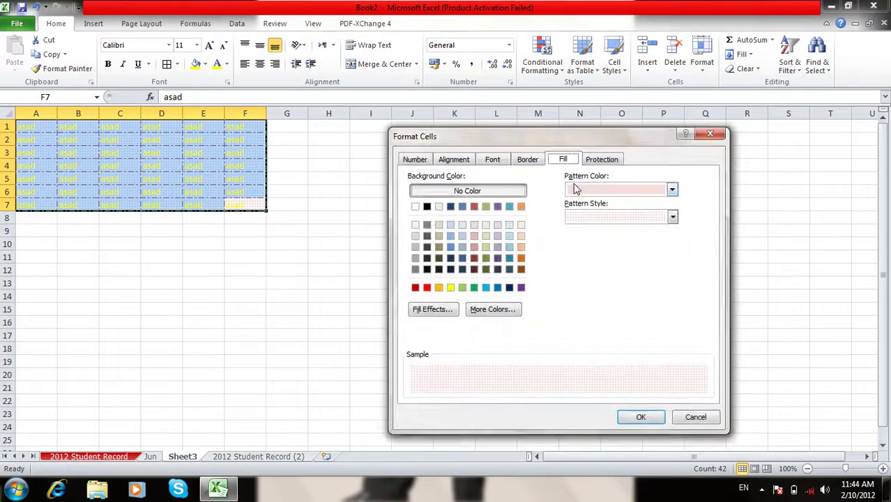
pyautogui.click(576, 190)
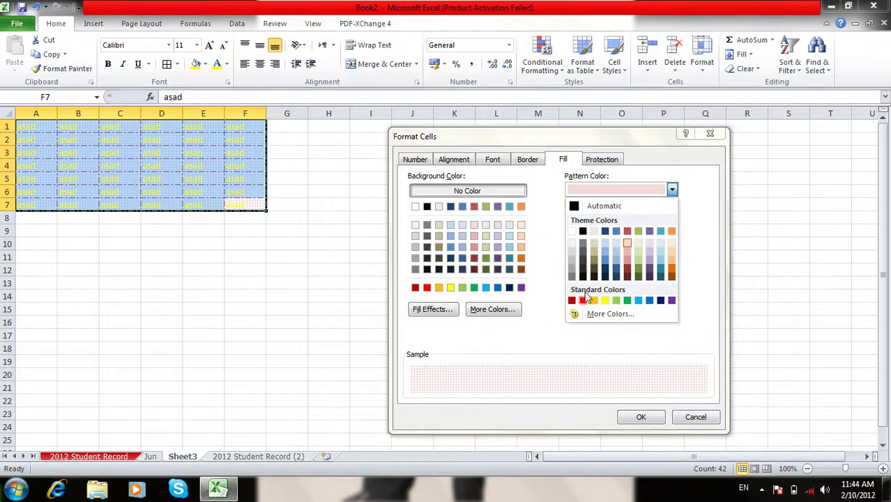
pyautogui.click(572, 231)
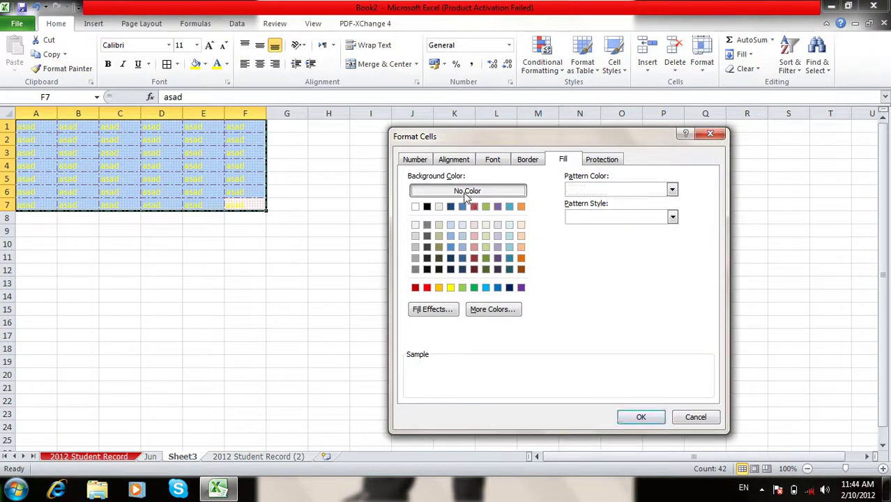
pyautogui.click(645, 417)
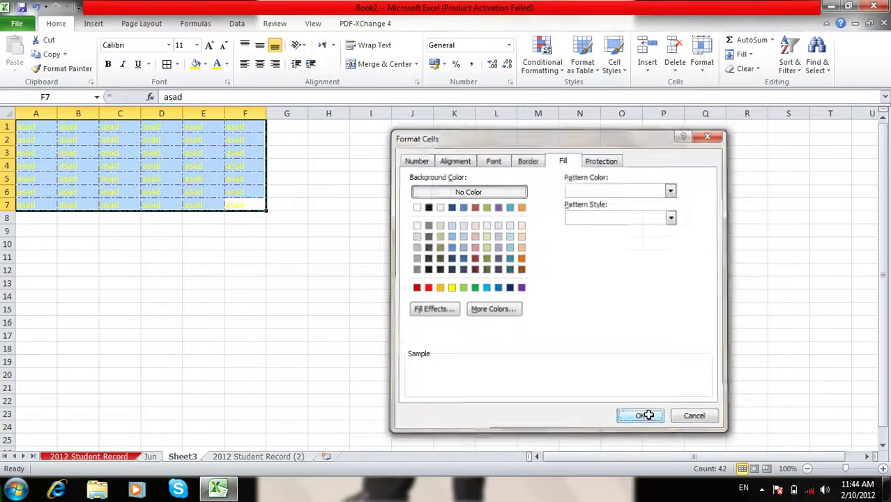
pyautogui.click(700, 70)
# Remove all borders from A1:F7 with the None border preset.
pyautogui.click(703, 300)
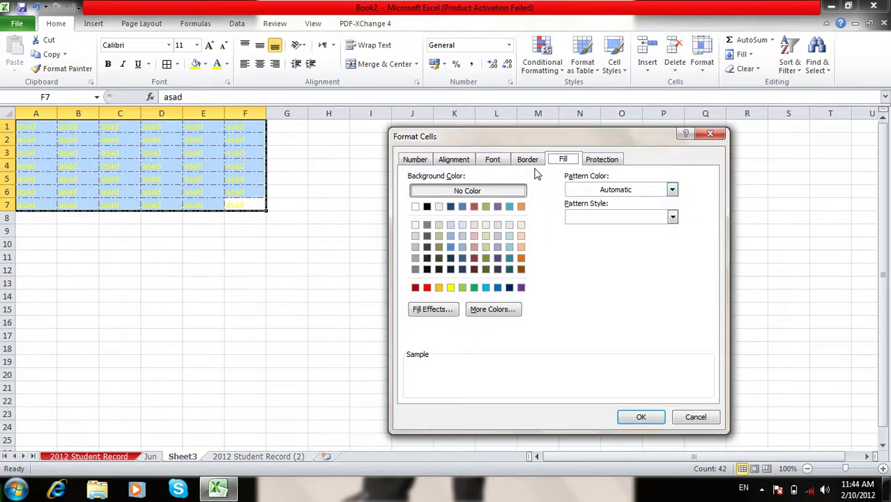
pyautogui.click(534, 162)
pyautogui.click(538, 198)
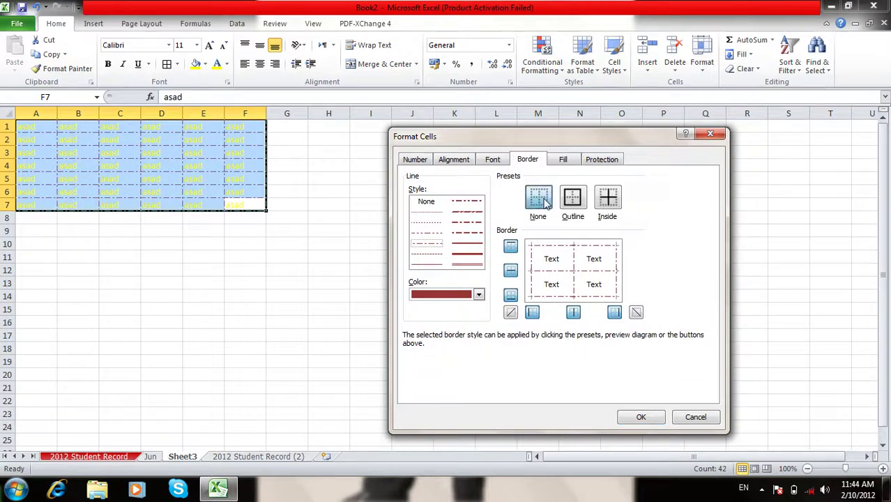
pyautogui.click(639, 417)
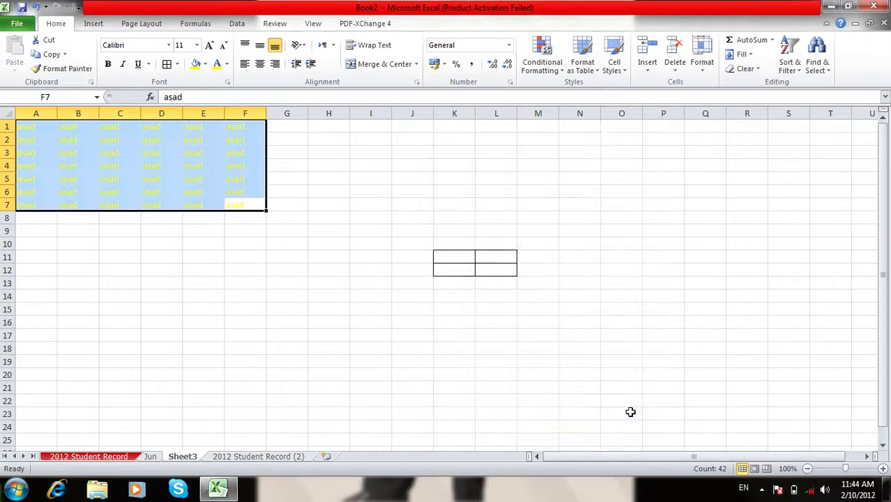
# Set the A1:F7 font colour back to Automatic.
pyautogui.click(227, 64)
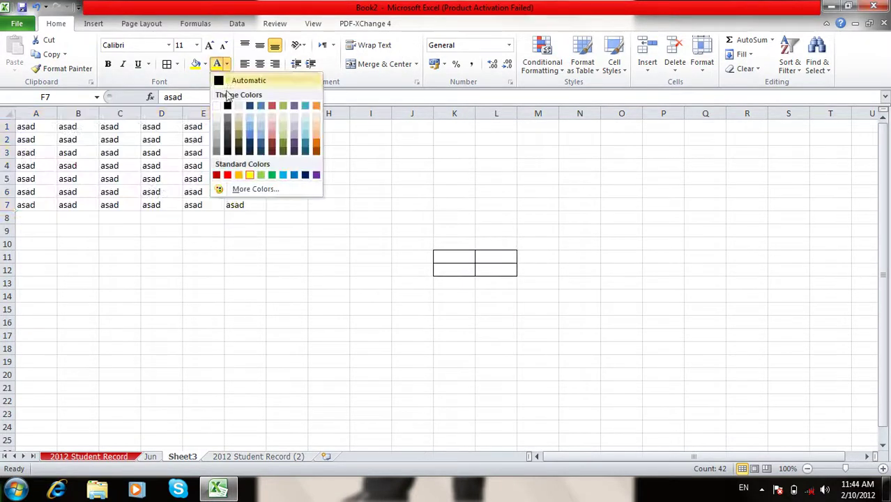
pyautogui.click(227, 106)
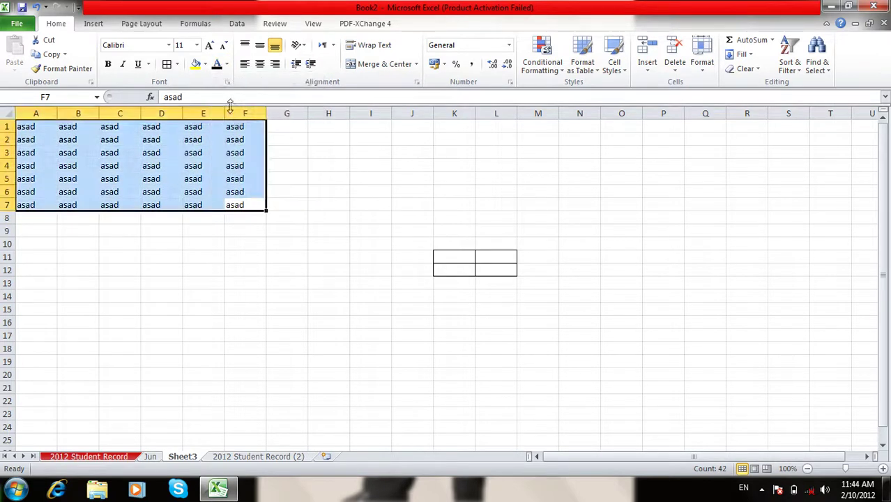
pyautogui.click(702, 55)
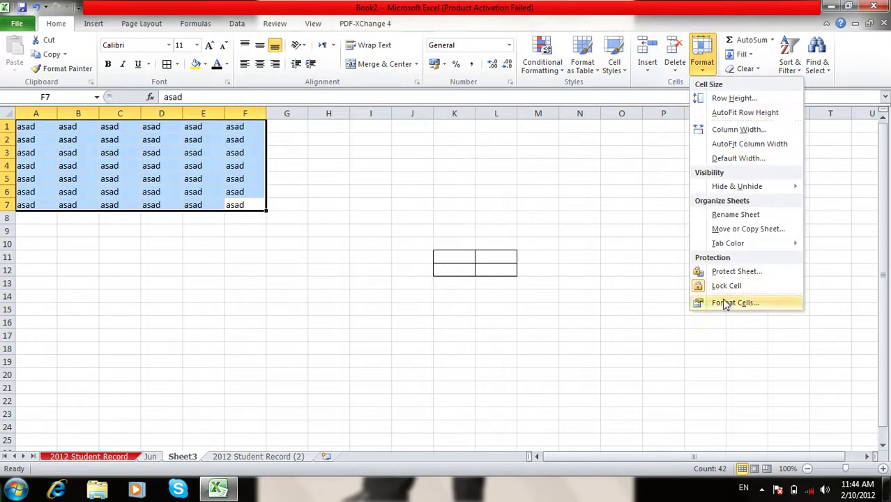
pyautogui.click(735, 303)
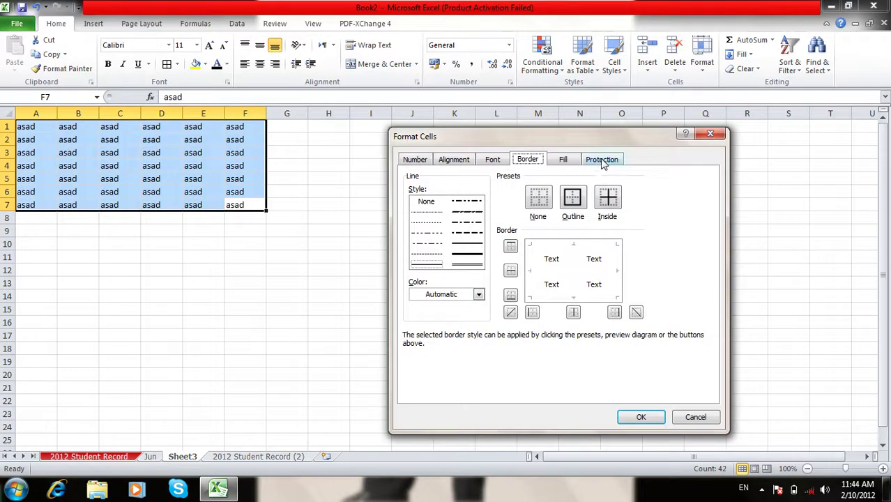
# Check A1:F7's protection settings and toggle Lock Cell off.
pyautogui.click(603, 160)
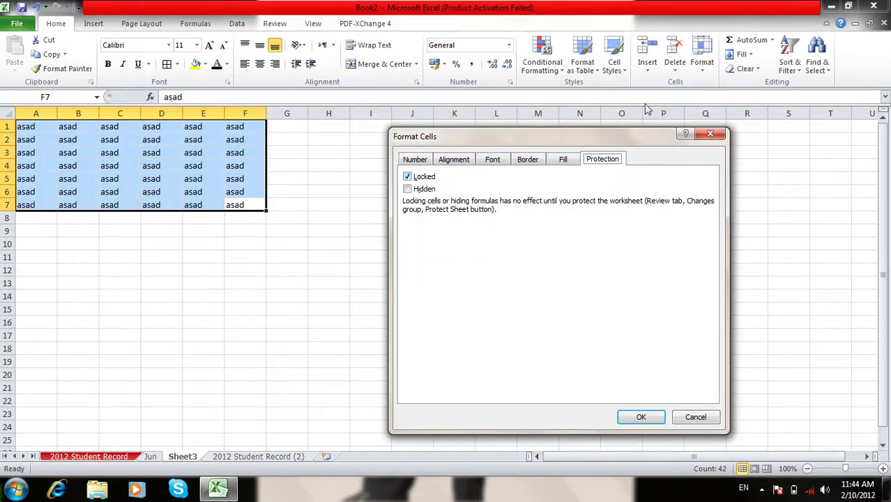
pyautogui.press('Return')
pyautogui.click(700, 57)
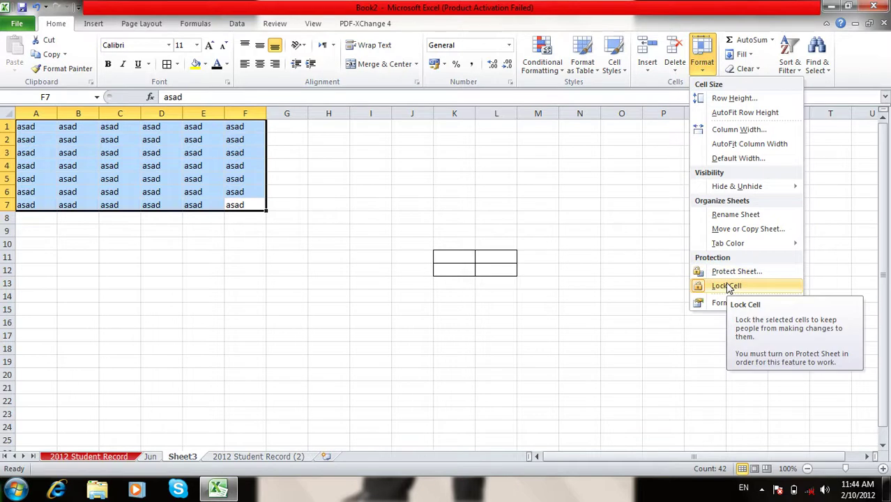
pyautogui.click(725, 284)
# Tick Locked for A1:F7 in Format Cells, then recheck the Protection settings.
pyautogui.click(715, 68)
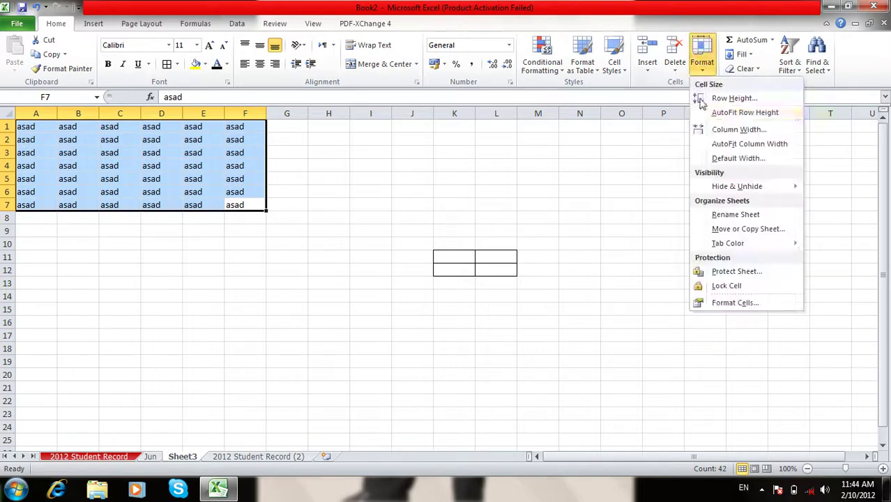
pyautogui.click(729, 303)
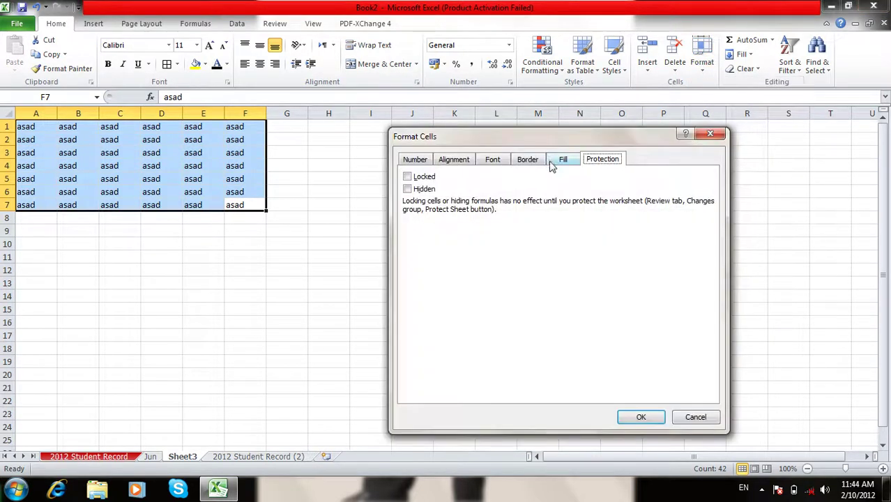
pyautogui.click(426, 178)
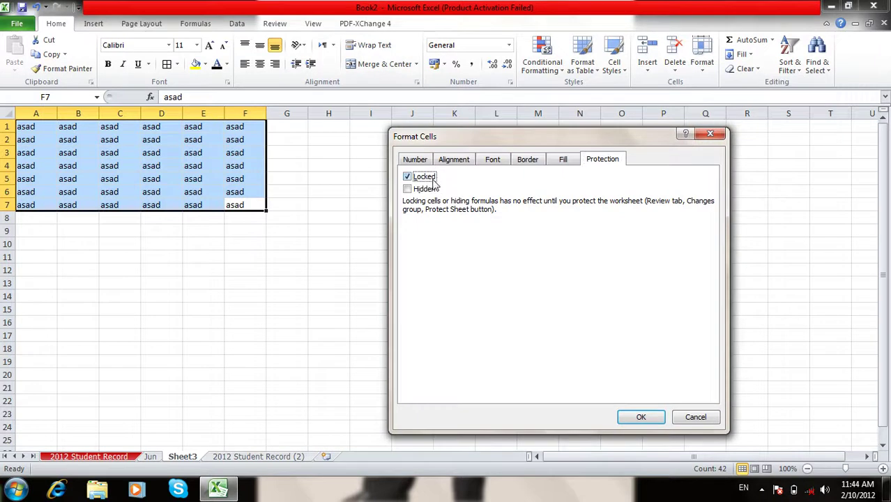
pyautogui.click(640, 416)
pyautogui.click(702, 69)
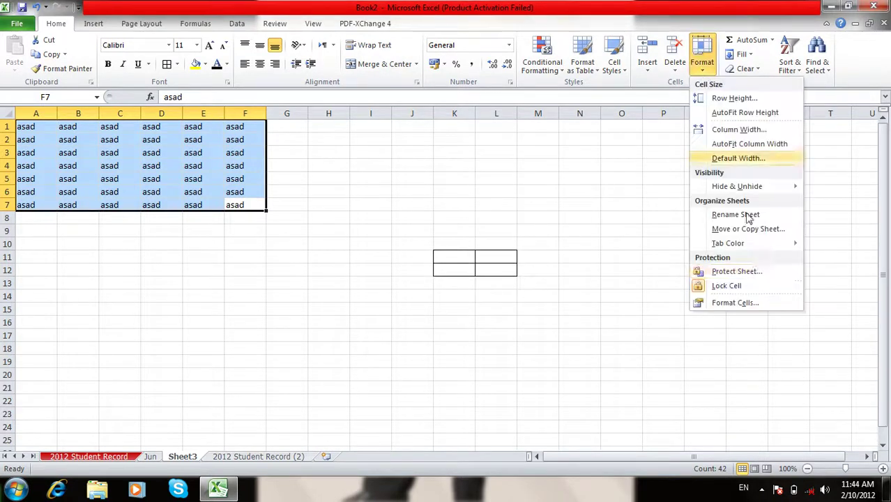
pyautogui.click(733, 302)
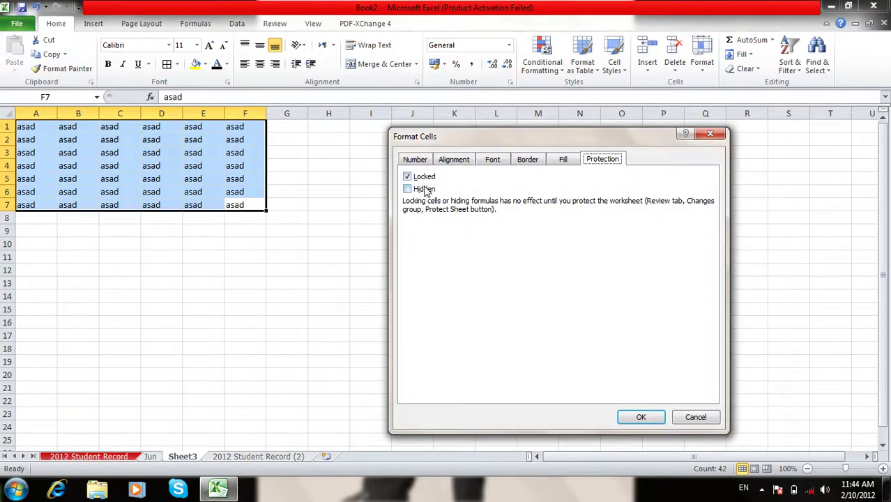
pyautogui.press('Return')
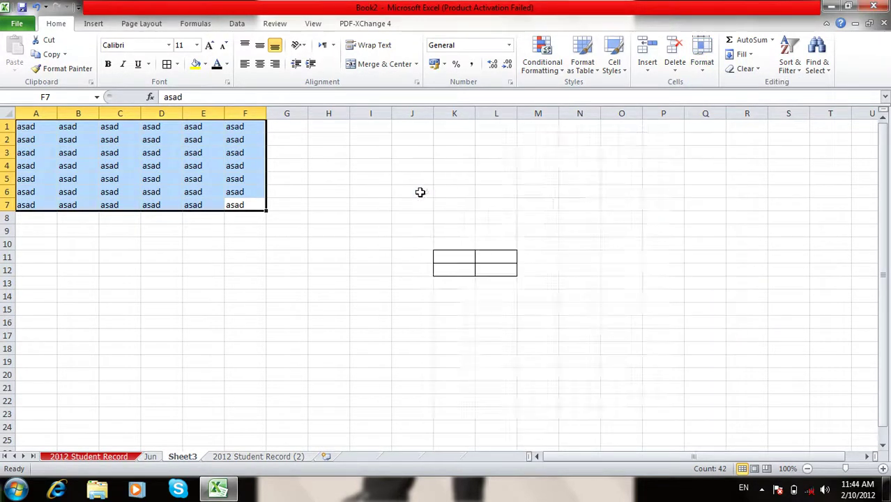
# Enter 1000, 2000, 3000 and 4000 into cells O1 through O4.
pyautogui.click(640, 126)
pyautogui.write('10')
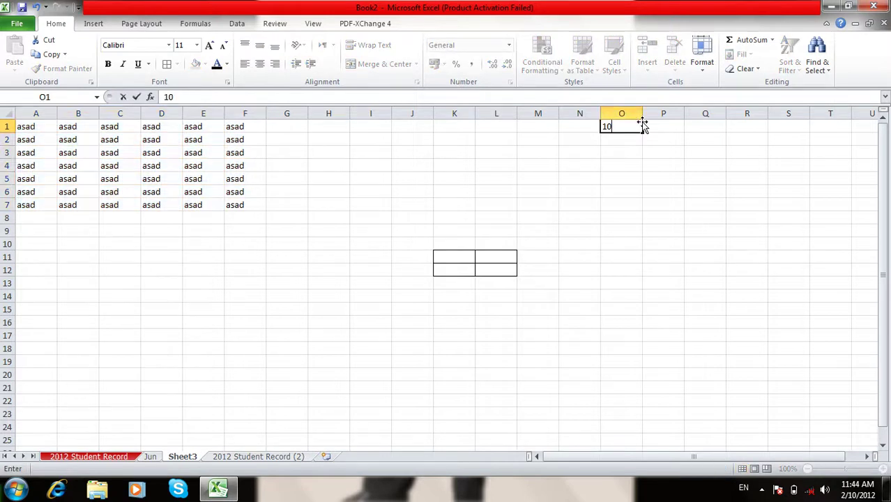
pyautogui.press('Return')
pyautogui.write('2000')
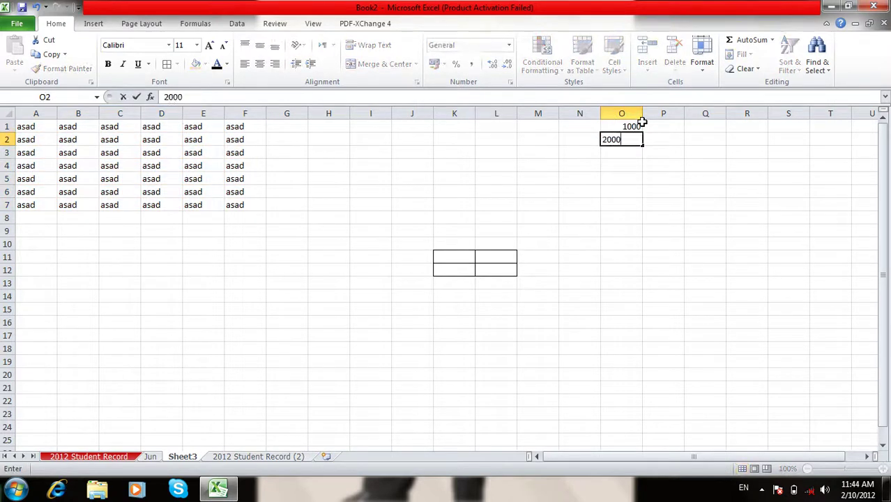
pyautogui.press('Return')
pyautogui.write('300')
pyautogui.press('Return')
pyautogui.write('4000')
pyautogui.press('Return')
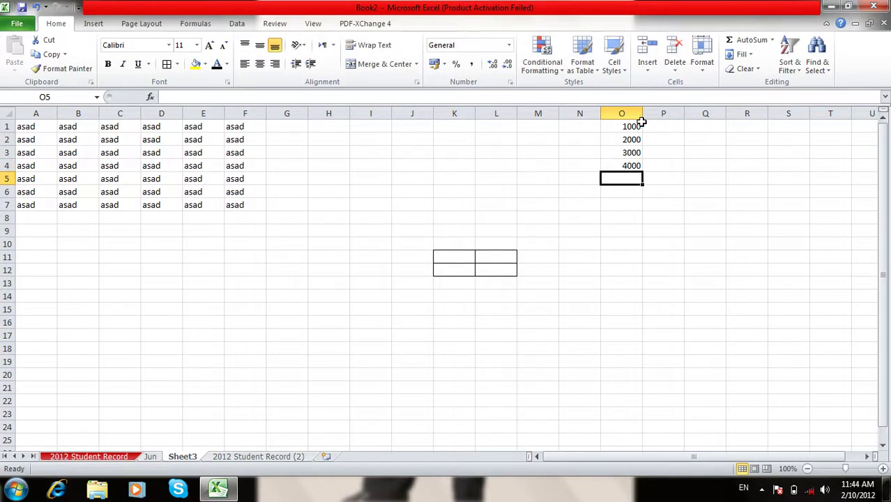
# Total O1:O4 in O5 with AutoSum (10000) and make the total bold.
pyautogui.hotkey('alt', '=')
pyautogui.press('Return')
pyautogui.press('Up')
pyautogui.hotkey('ctrl', 'b')
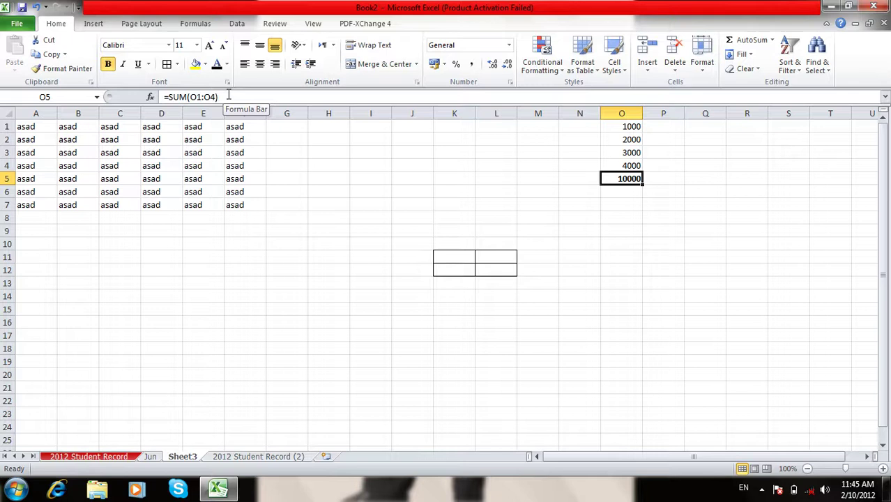
# Set O5's cell protection to Hidden and recheck the Locked and Hidden settings.
pyautogui.click(703, 66)
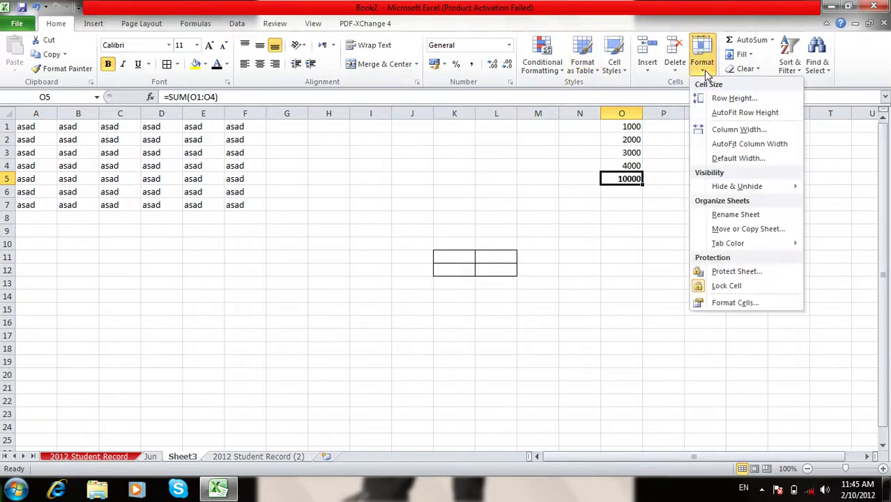
pyautogui.click(739, 302)
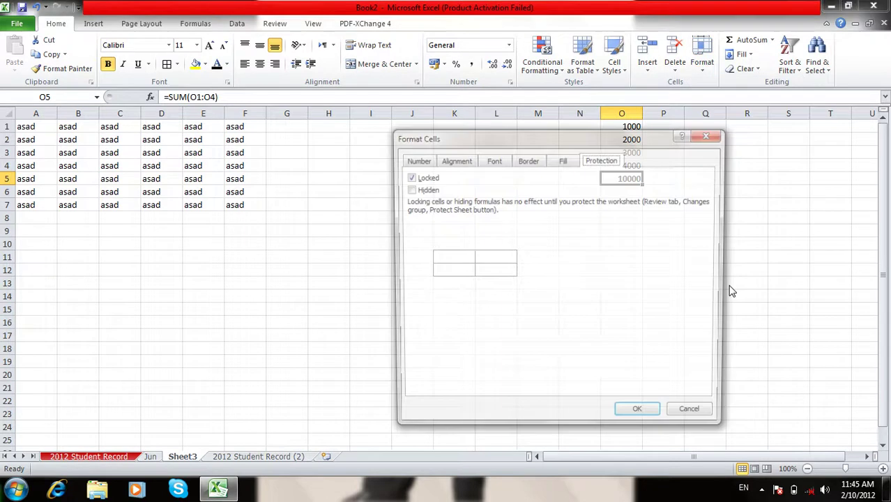
pyautogui.click(408, 189)
pyautogui.click(635, 417)
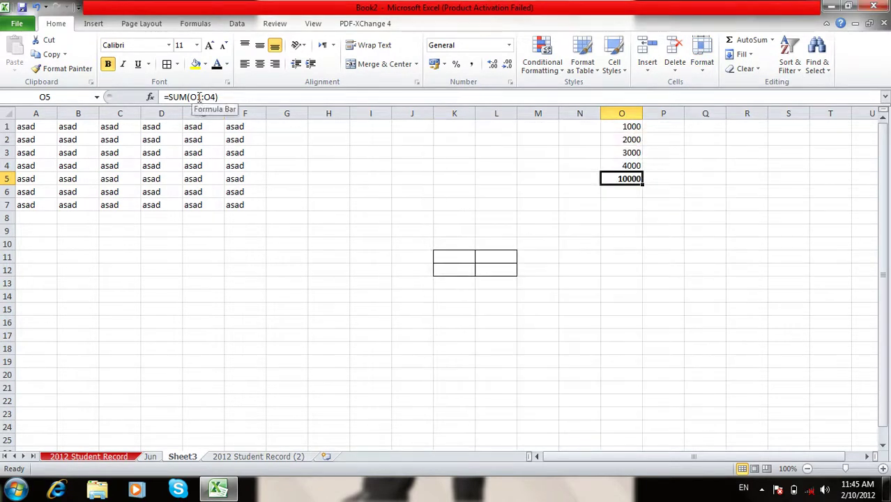
pyautogui.click(702, 60)
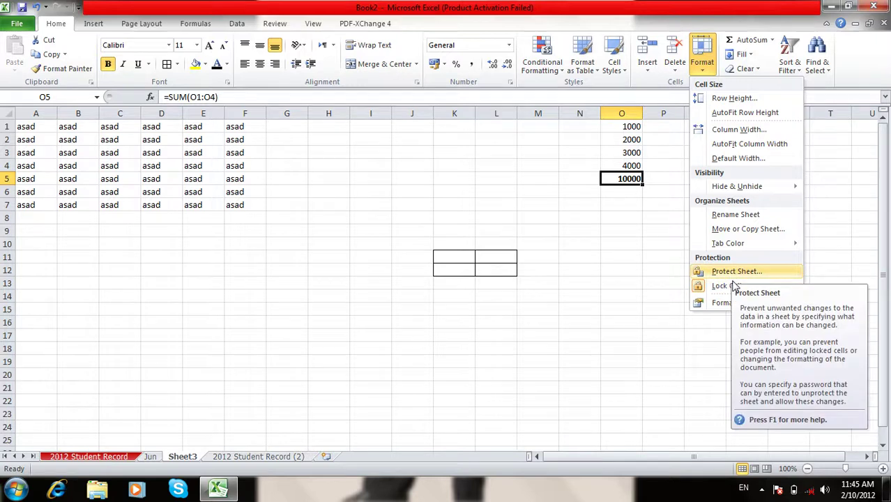
pyautogui.click(726, 302)
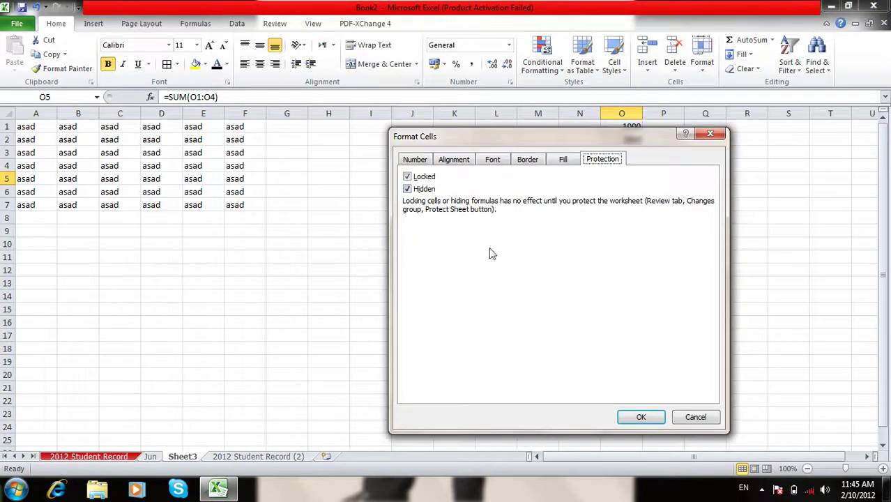
pyautogui.click(641, 416)
# Protect Sheet3 with the default permissions.
pyautogui.click(702, 62)
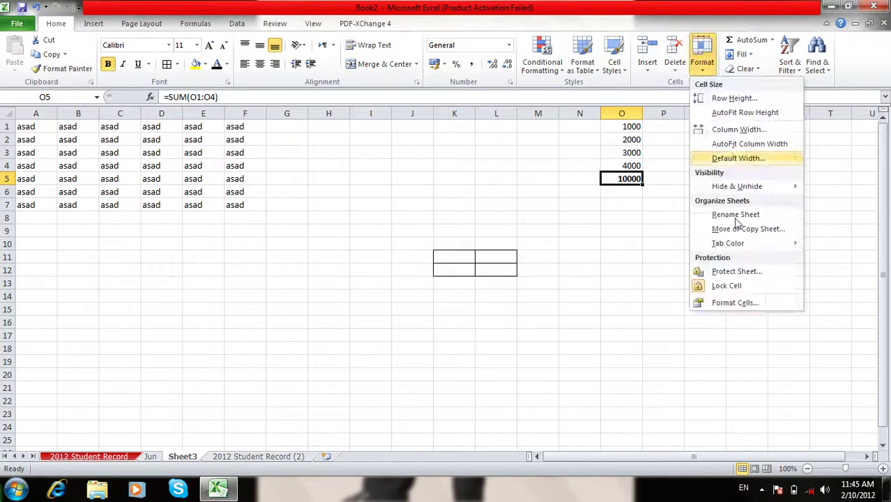
pyautogui.click(738, 272)
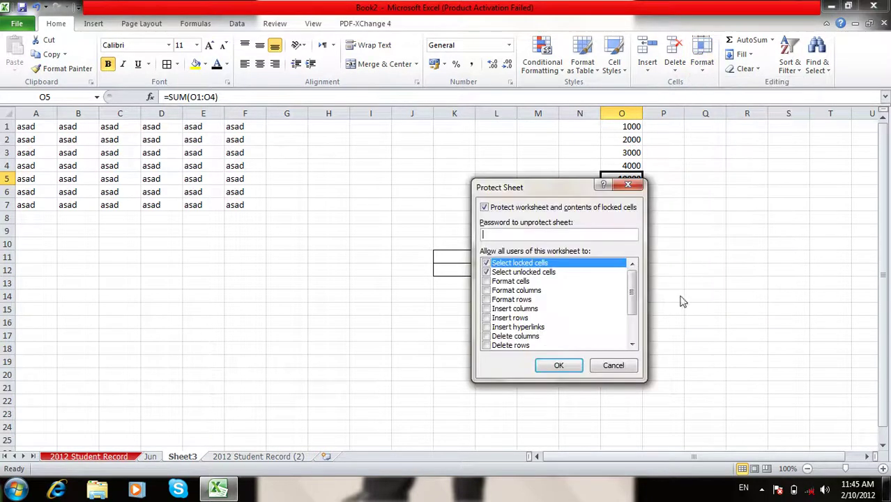
pyautogui.click(557, 366)
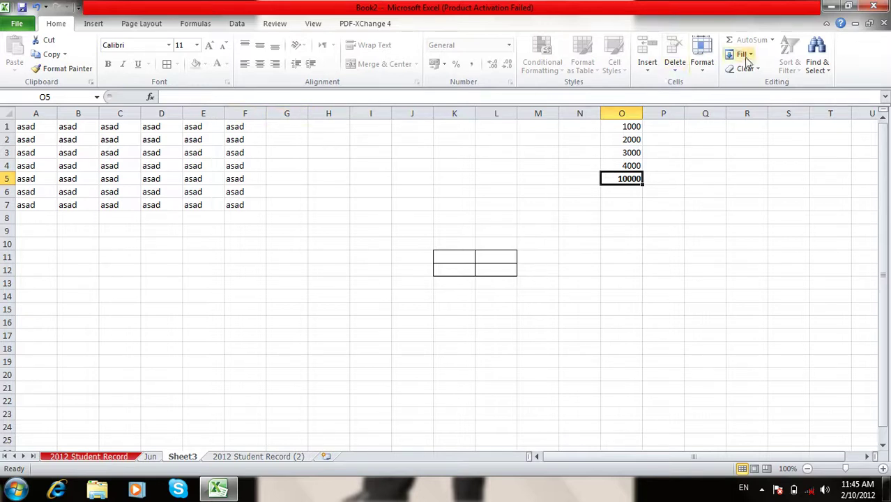
# Unprotect Sheet3 and untick Hidden in O5's cell protection settings.
pyautogui.click(699, 66)
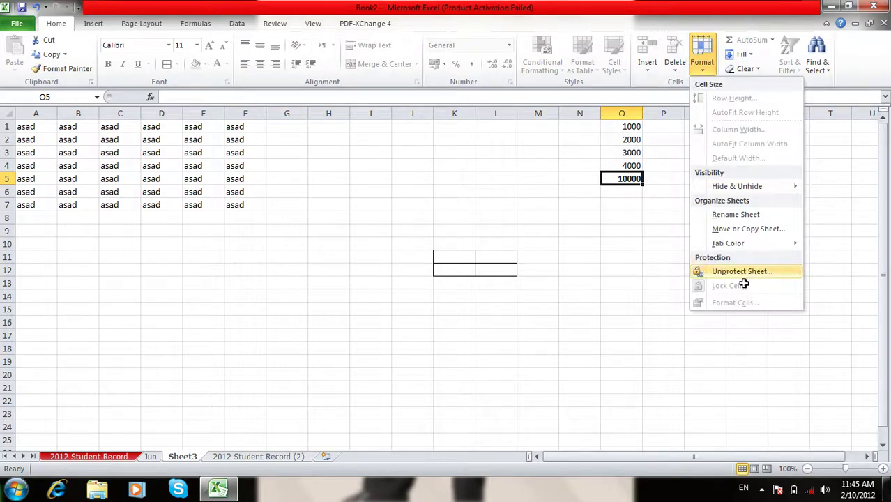
pyautogui.click(742, 272)
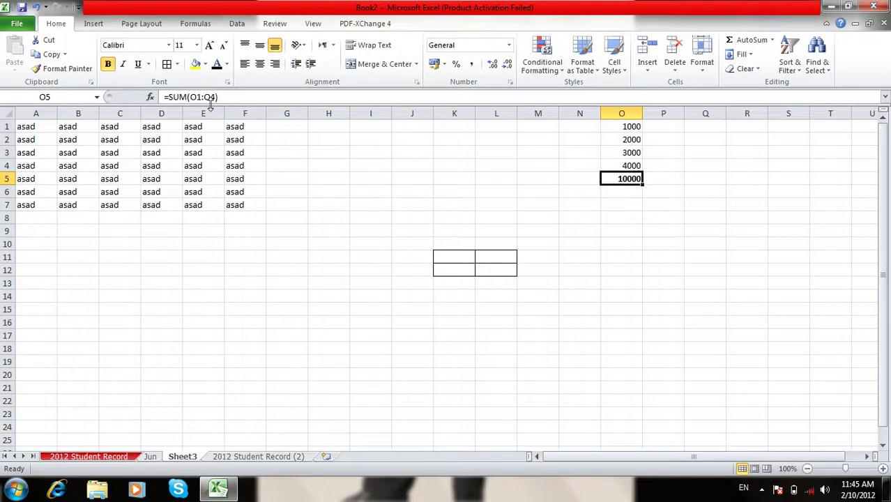
pyautogui.click(702, 67)
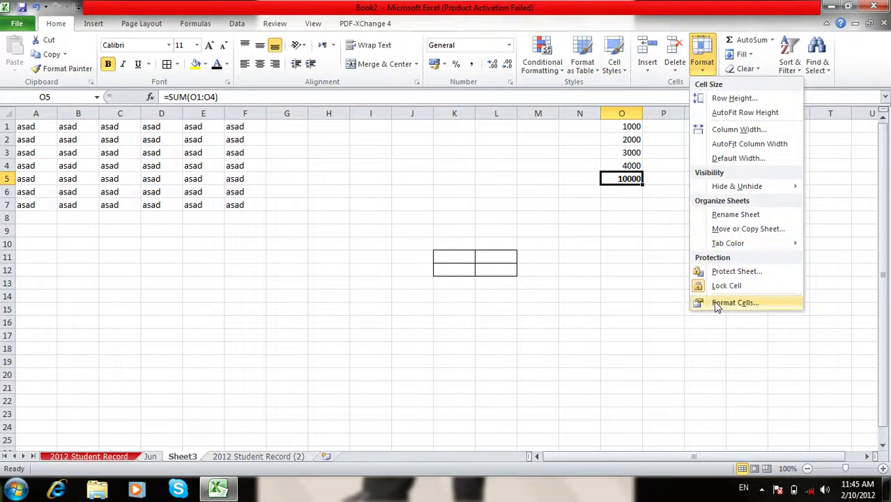
pyautogui.click(703, 300)
pyautogui.click(410, 190)
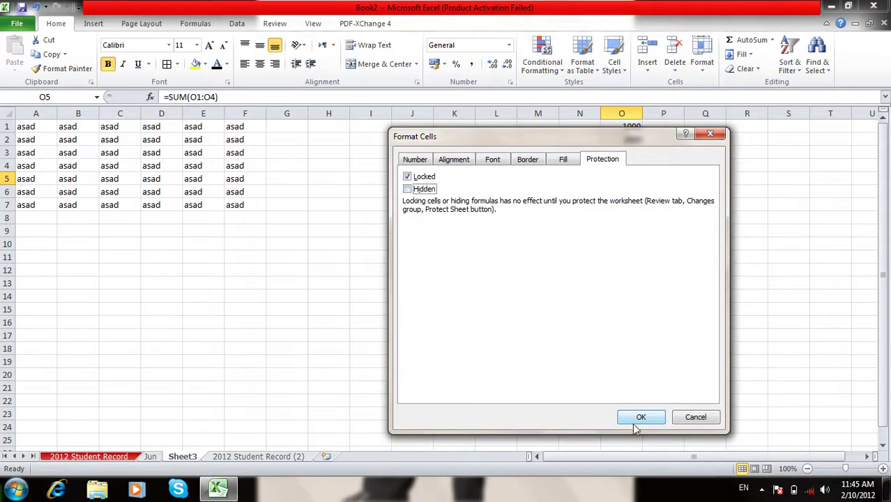
pyautogui.click(702, 63)
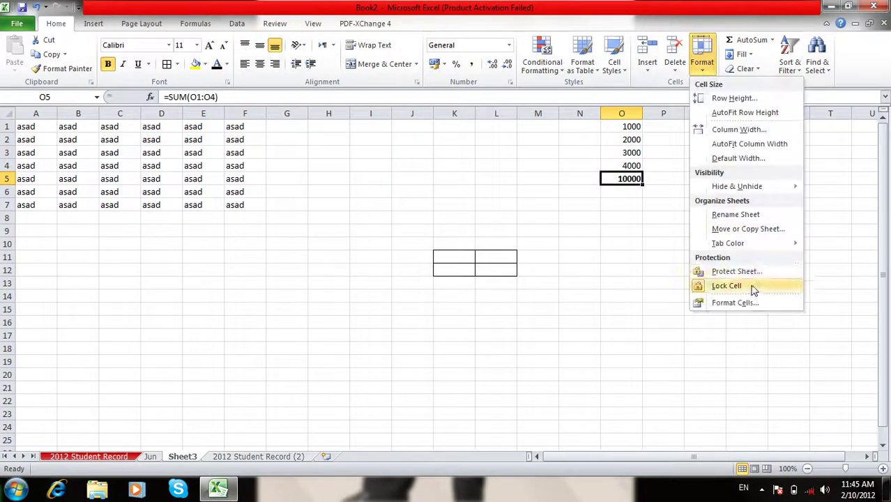
# Protect Sheet3 again, then unprotect it so O5's formula shows.
pyautogui.click(751, 275)
pyautogui.click(565, 364)
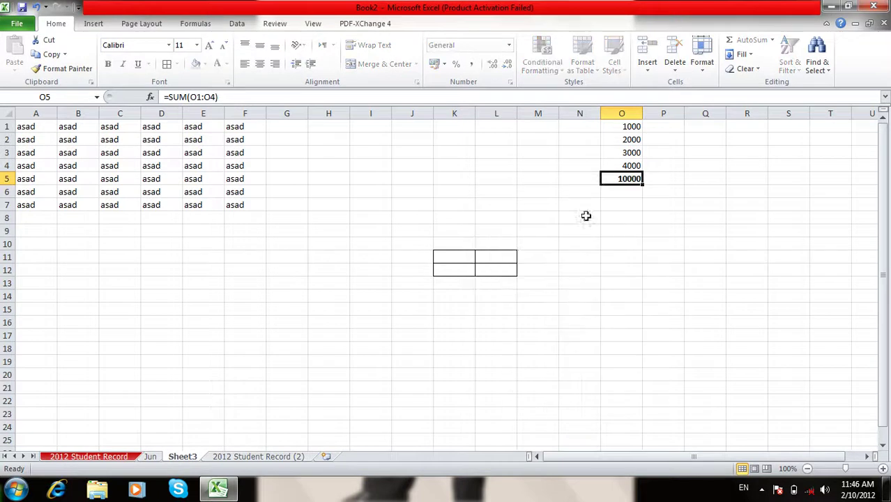
pyautogui.click(699, 62)
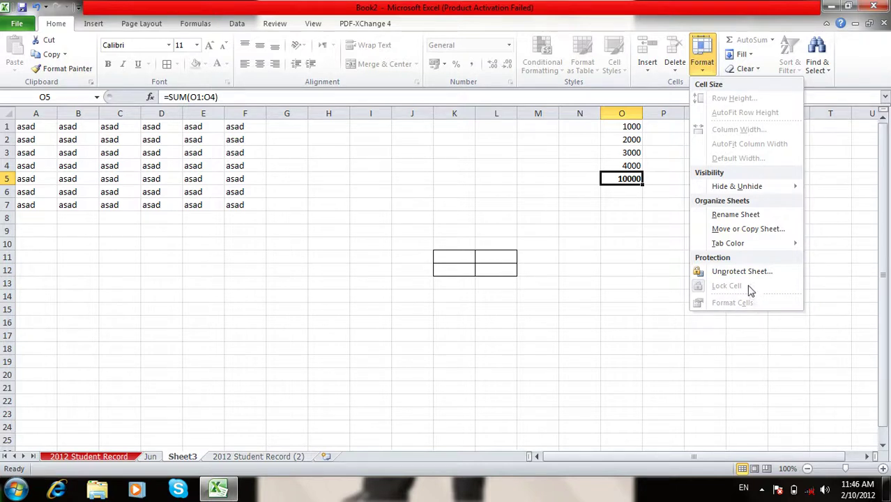
pyautogui.click(741, 273)
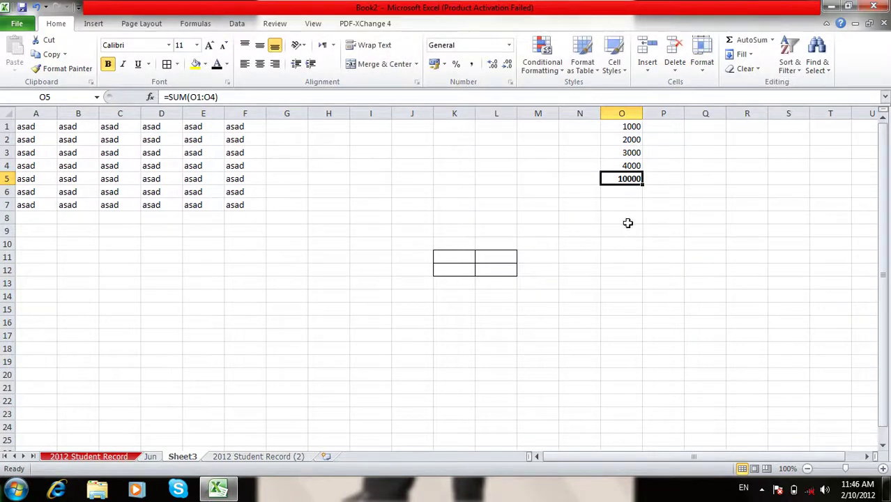
pyautogui.click(701, 64)
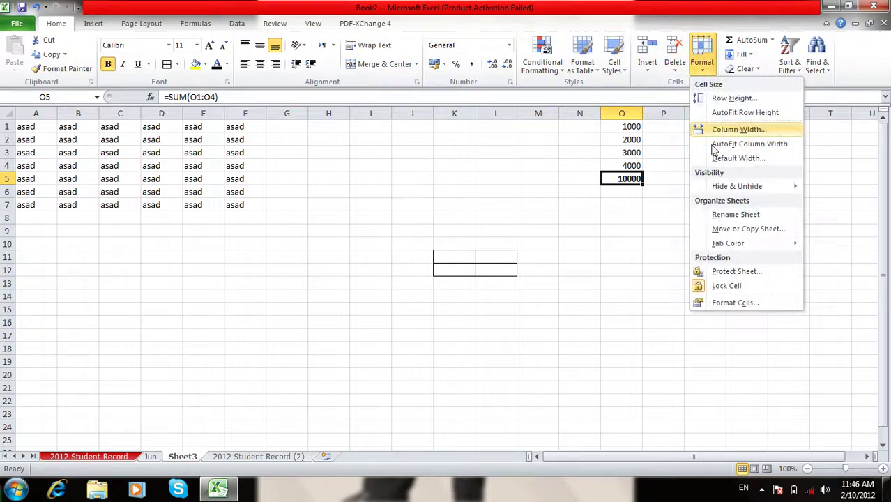
pyautogui.click(700, 66)
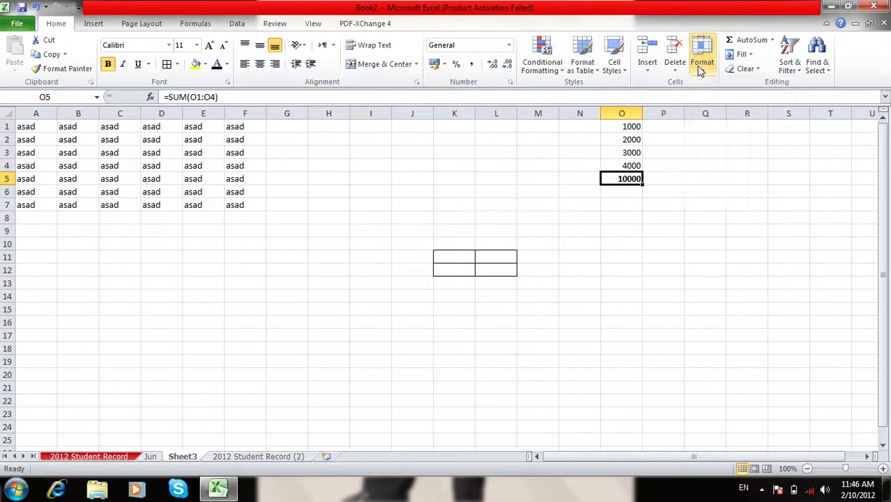